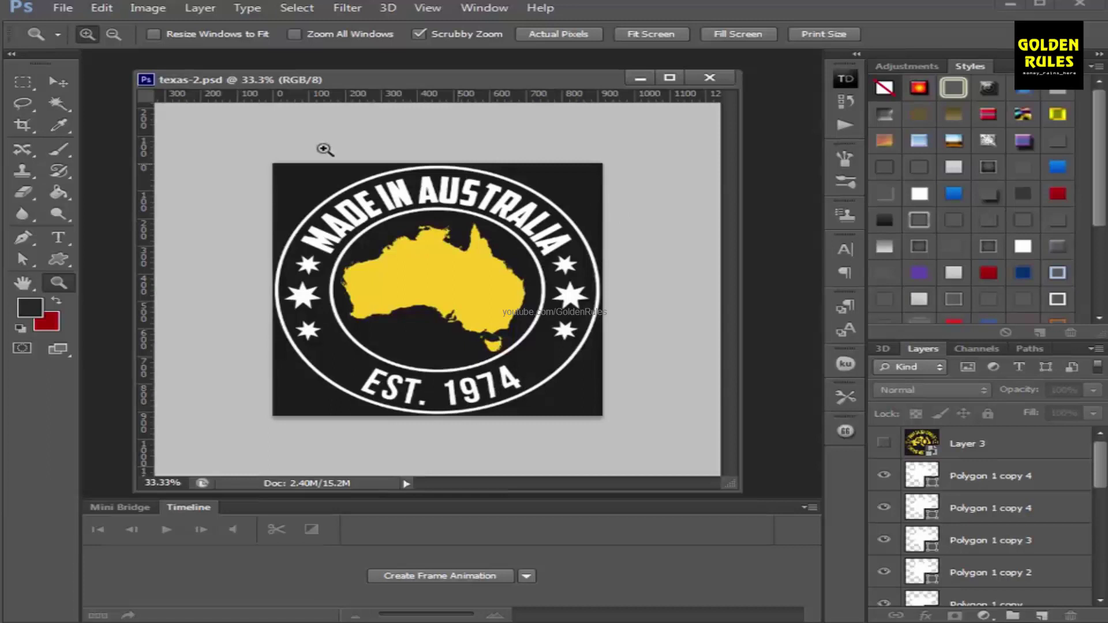
Step: Nudge the texas-2.psd window slightly left and shrink it from its bottom-right corner
{"action": "left_click", "coordinate": [58, 82]}
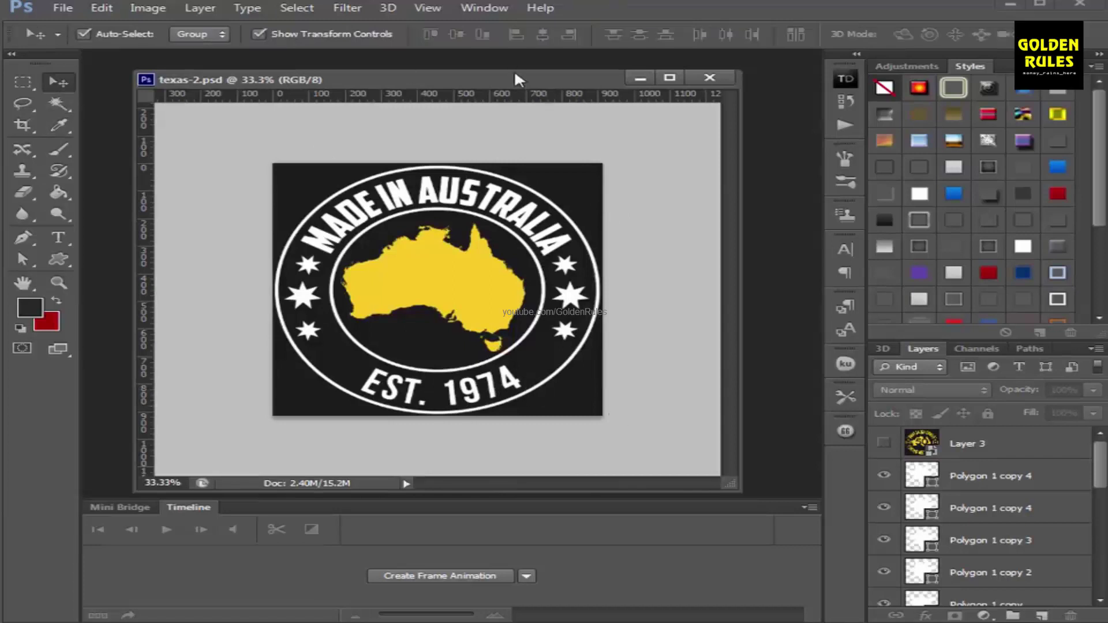
{"action": "left_click_drag", "start_coordinate": [514, 78], "coordinate": [508, 77]}
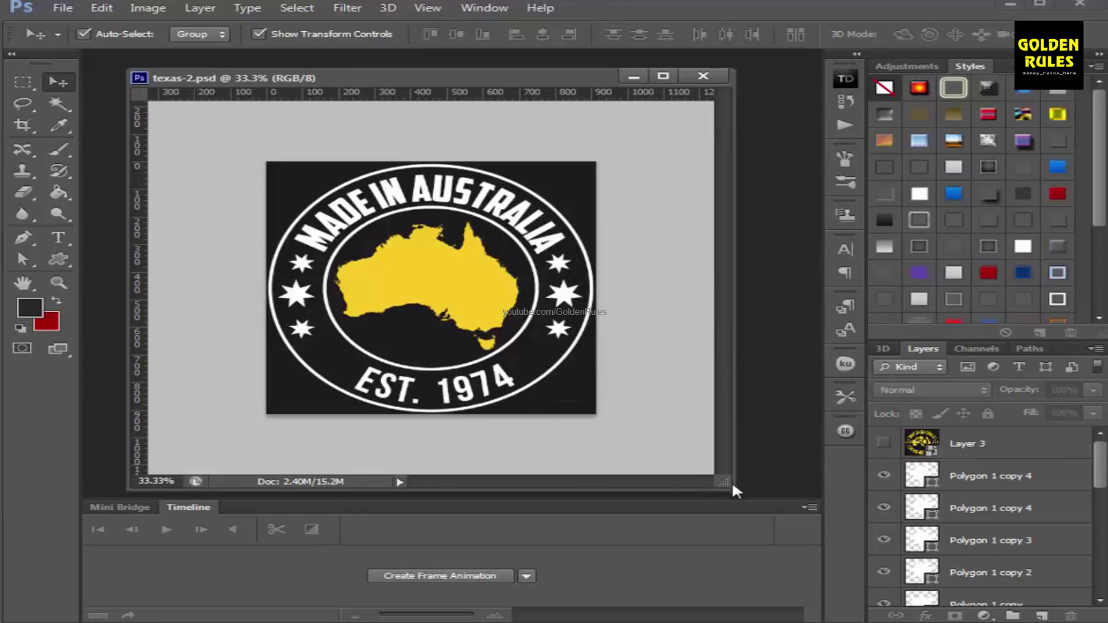
{"action": "left_click_drag", "start_coordinate": [733, 485], "coordinate": [718, 460]}
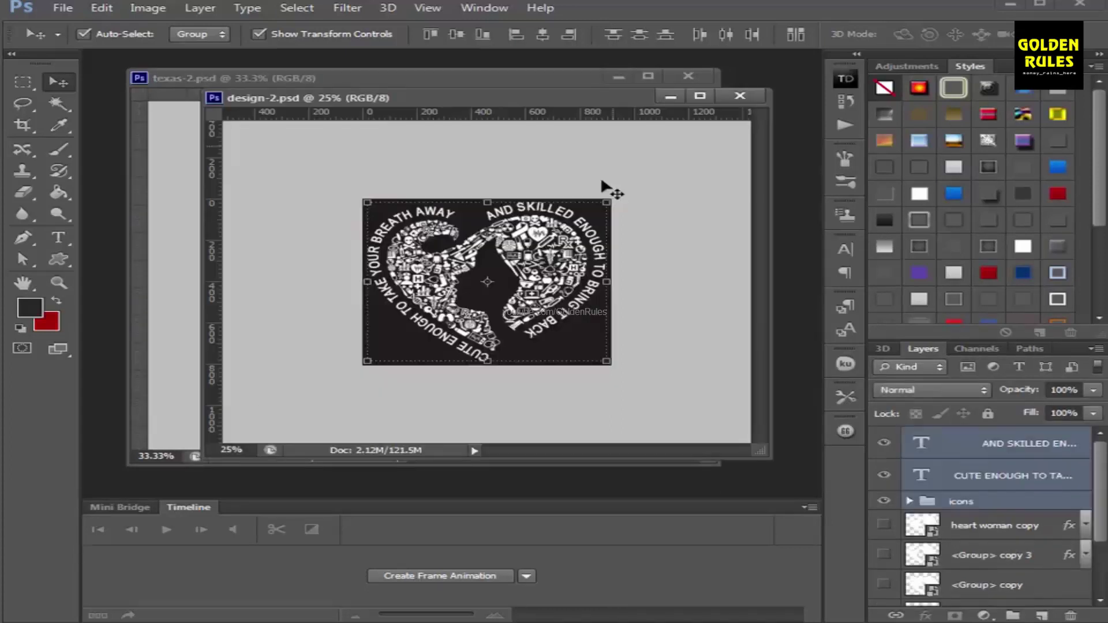
Step: Zoom design-2.psd to 50%, enlarge its window, deselect its layers, then close it
{"action": "left_click", "coordinate": [58, 282]}
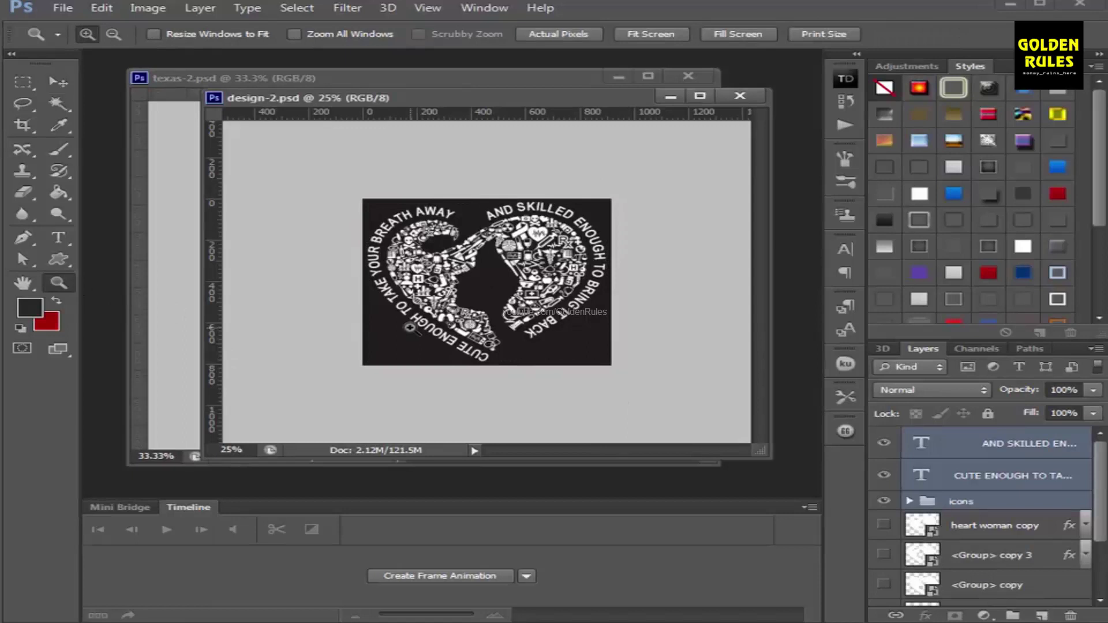
{"action": "left_click", "coordinate": [520, 312]}
{"action": "left_click", "coordinate": [432, 271]}
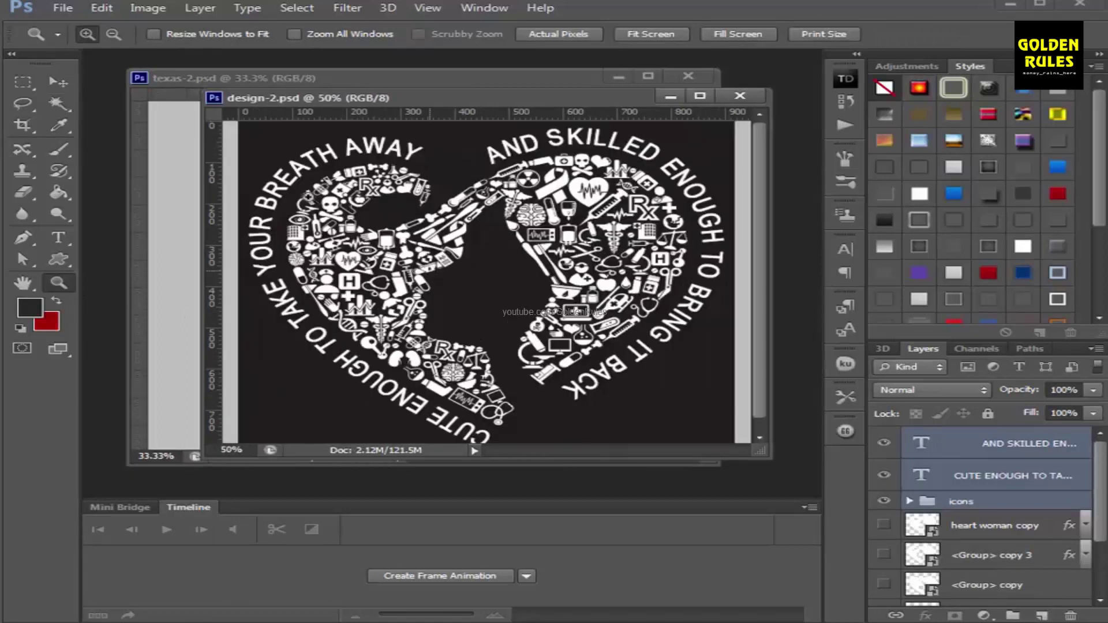
{"action": "left_click", "coordinate": [69, 75]}
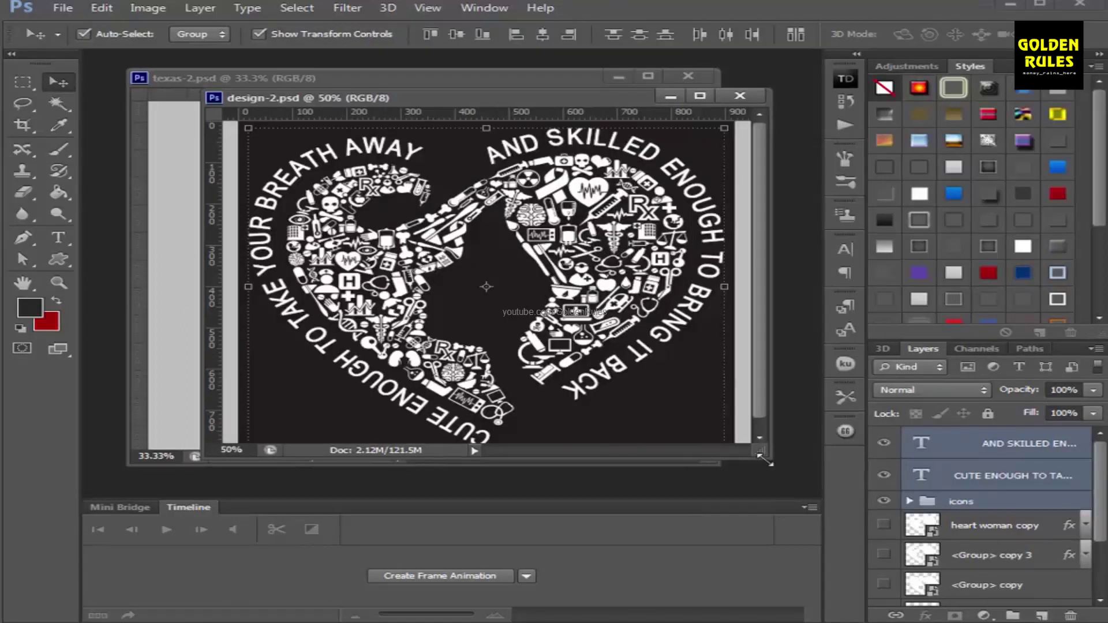
{"action": "left_click_drag", "start_coordinate": [764, 459], "coordinate": [786, 541]}
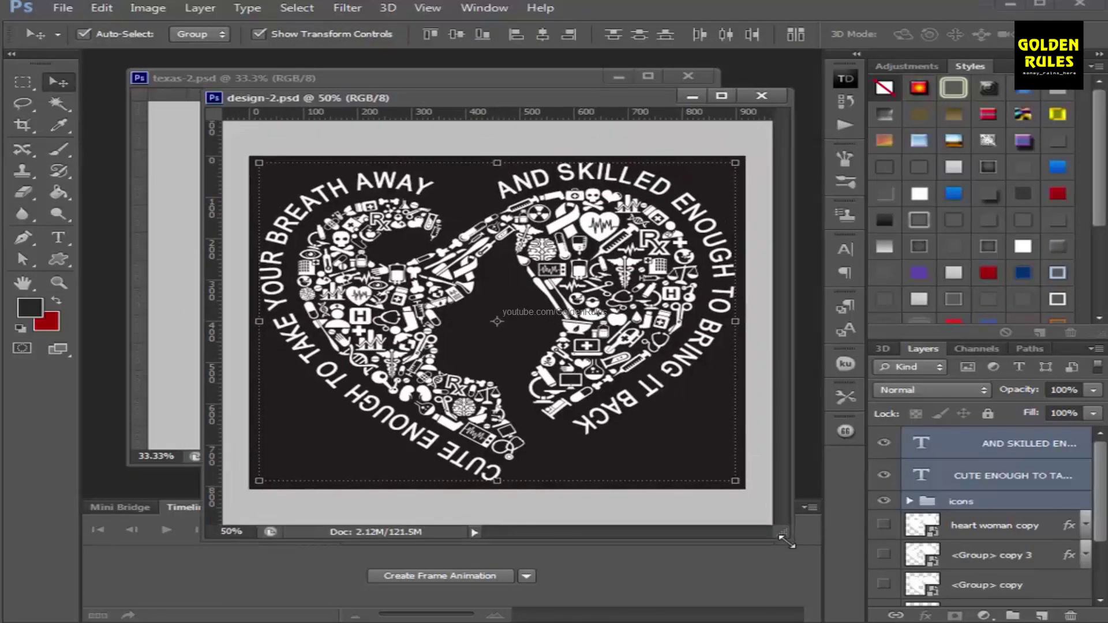
{"action": "left_click", "coordinate": [748, 519]}
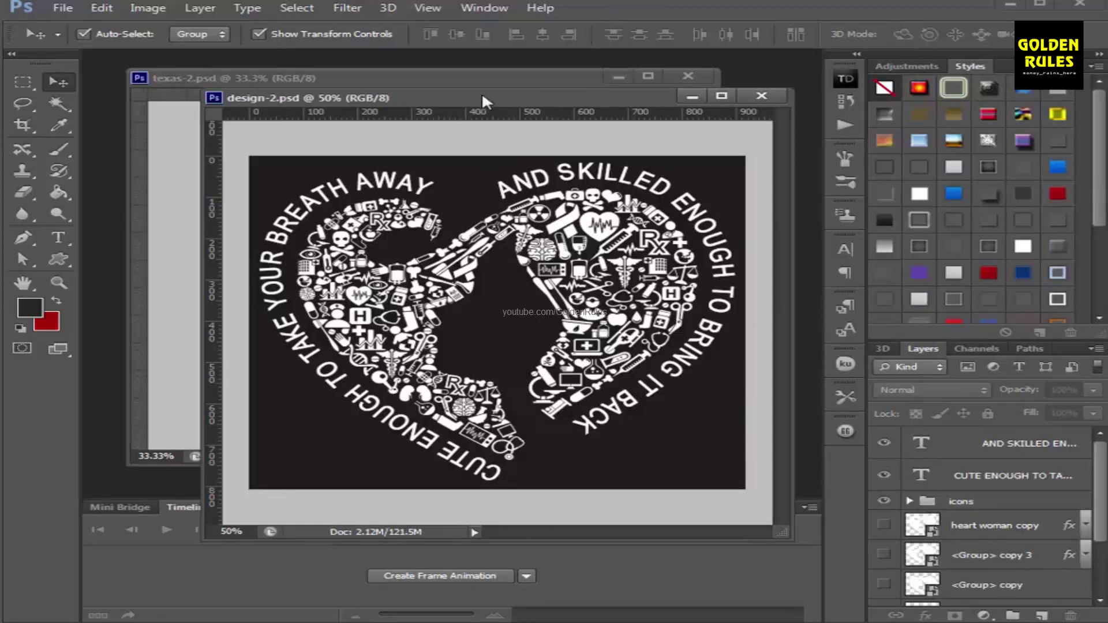
{"action": "left_click", "coordinate": [761, 96]}
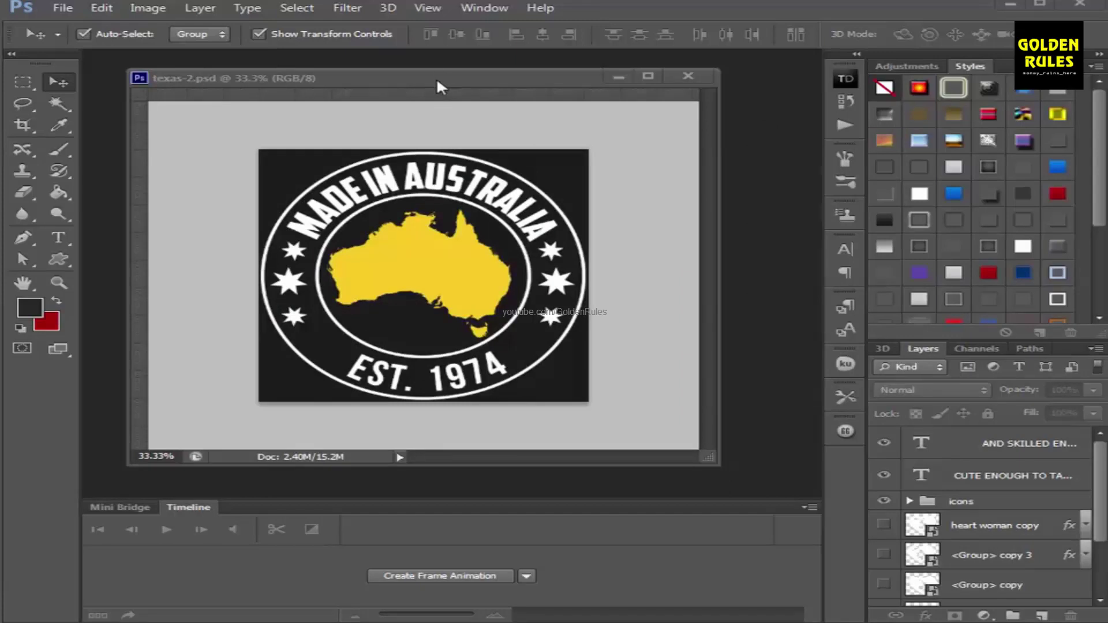
Step: Close texas-2.psd and create a new white 800 × 800 pixel document
{"action": "key", "text": "ctrl+w"}
{"action": "left_click", "coordinate": [62, 8]}
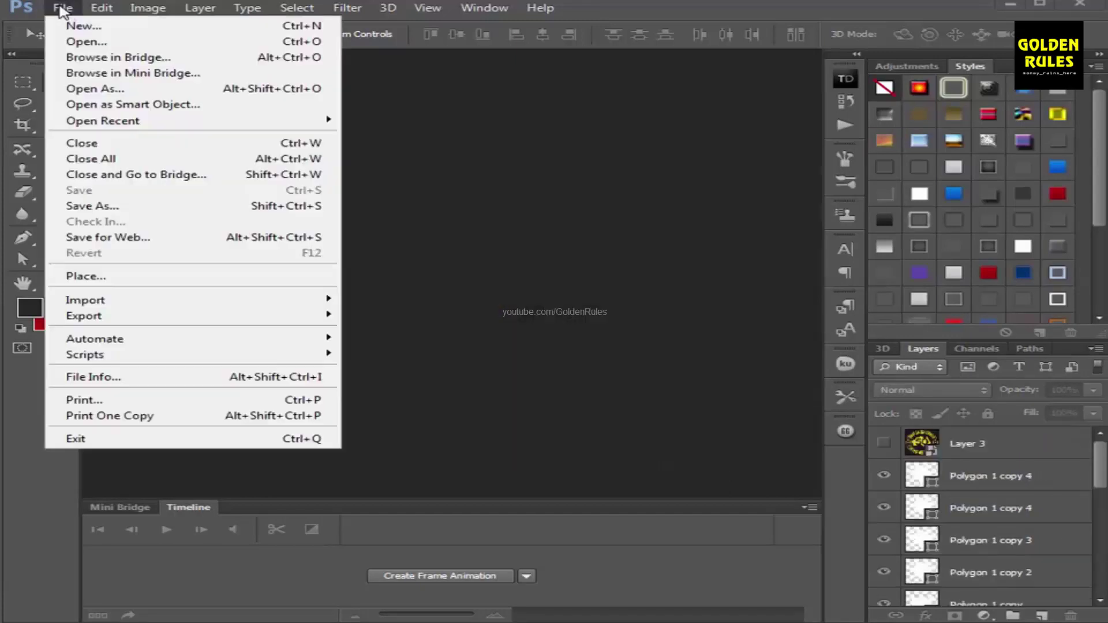
{"action": "left_click", "coordinate": [81, 25]}
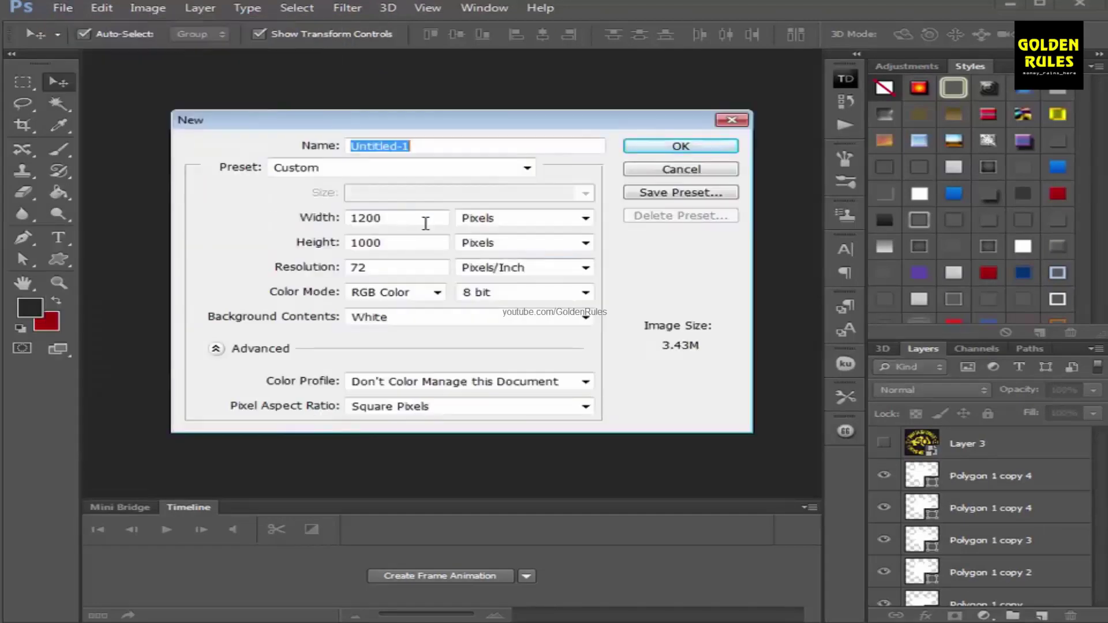
{"action": "double_click", "coordinate": [425, 223]}
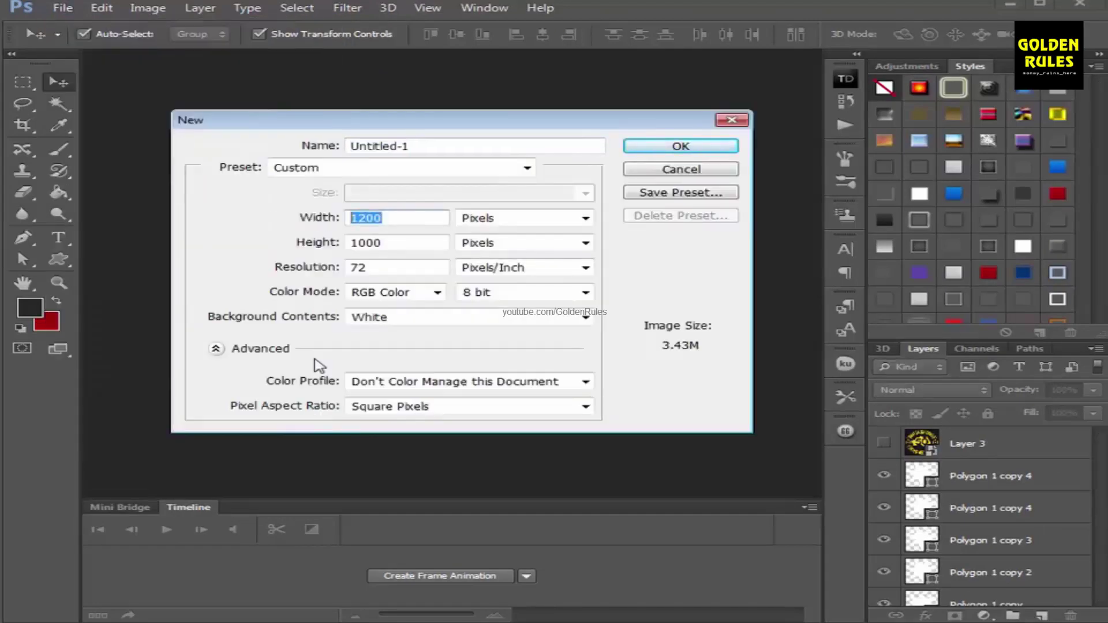
{"action": "type", "text": "800"}
{"action": "key", "text": "Tab"}
{"action": "key", "text": "Tab"}
{"action": "type", "text": "800"}
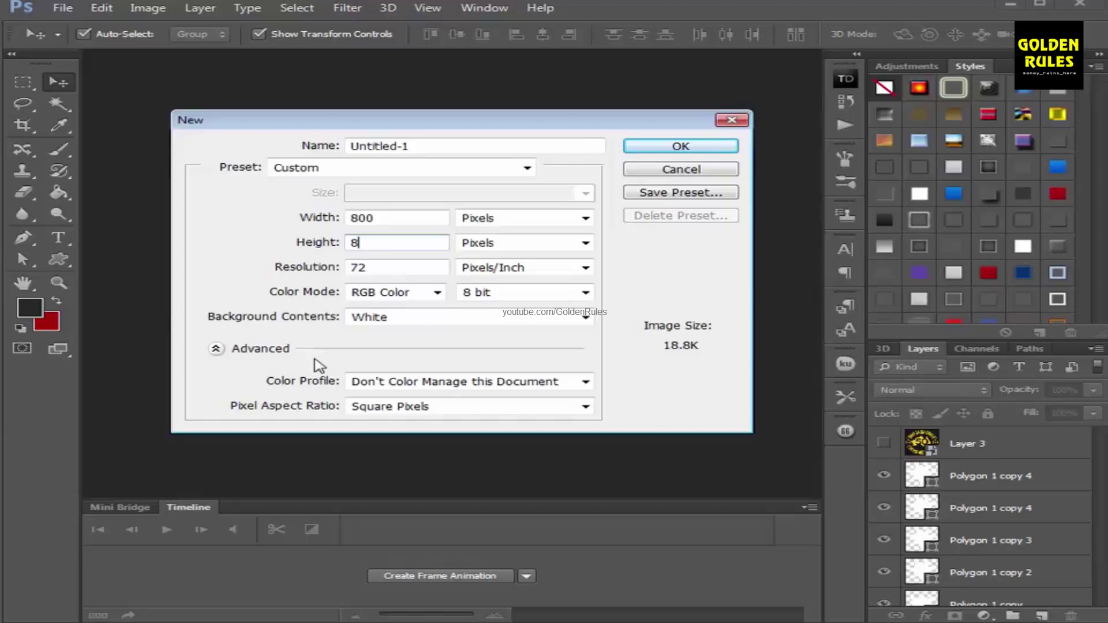
{"action": "key", "text": "Return"}
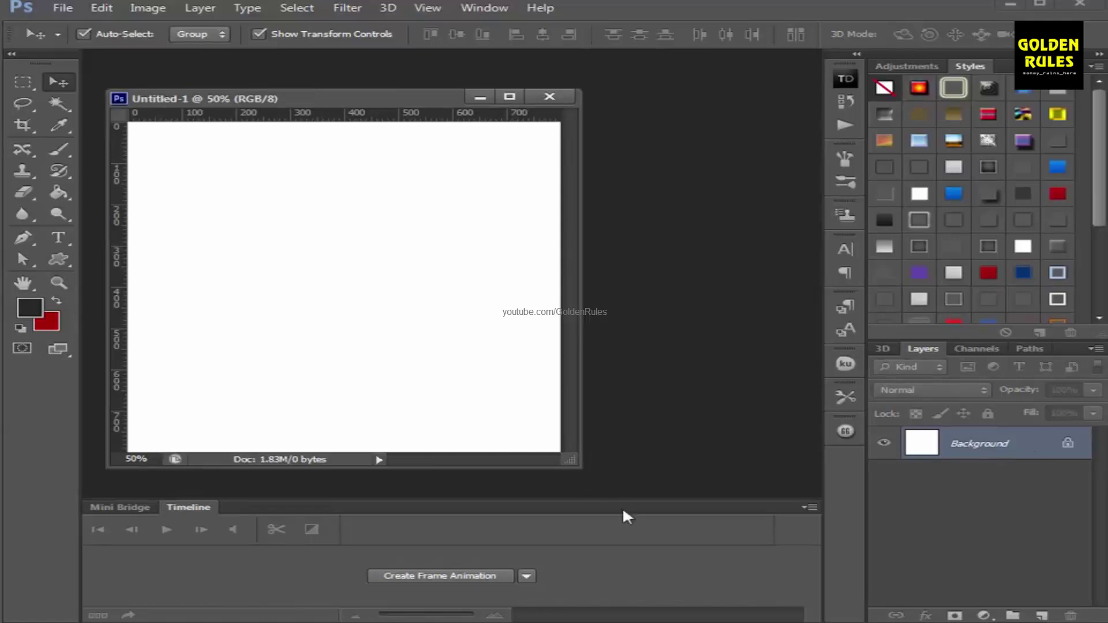
Step: Enlarge the Untitled-1 window and fill its Background with the dark charcoal foreground colour
{"action": "left_click", "coordinate": [509, 97]}
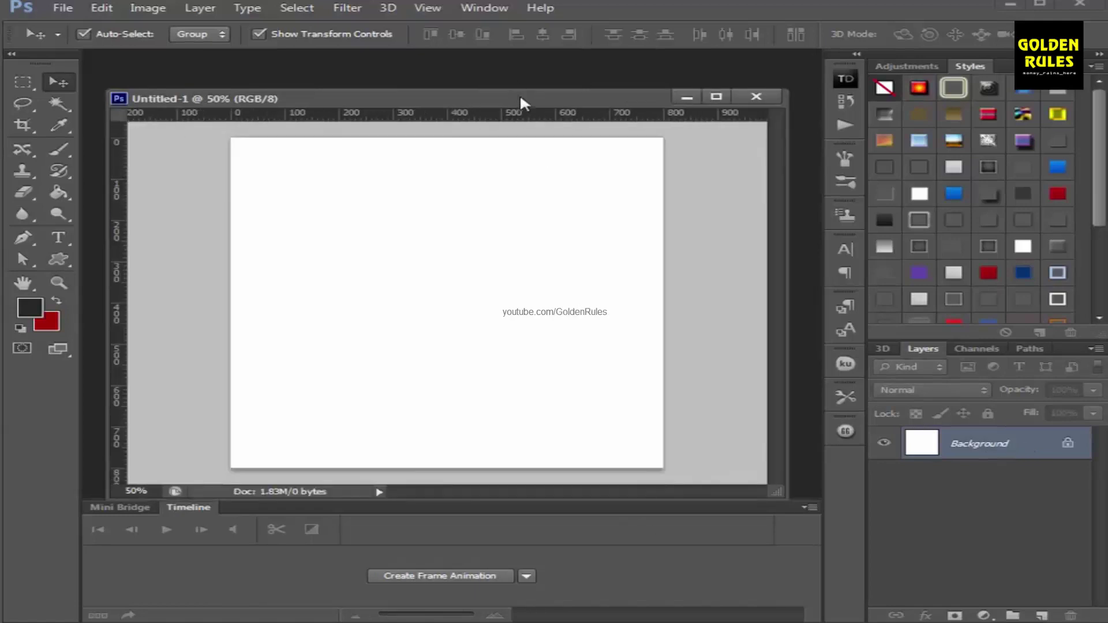
{"action": "left_click_drag", "start_coordinate": [521, 103], "coordinate": [529, 104]}
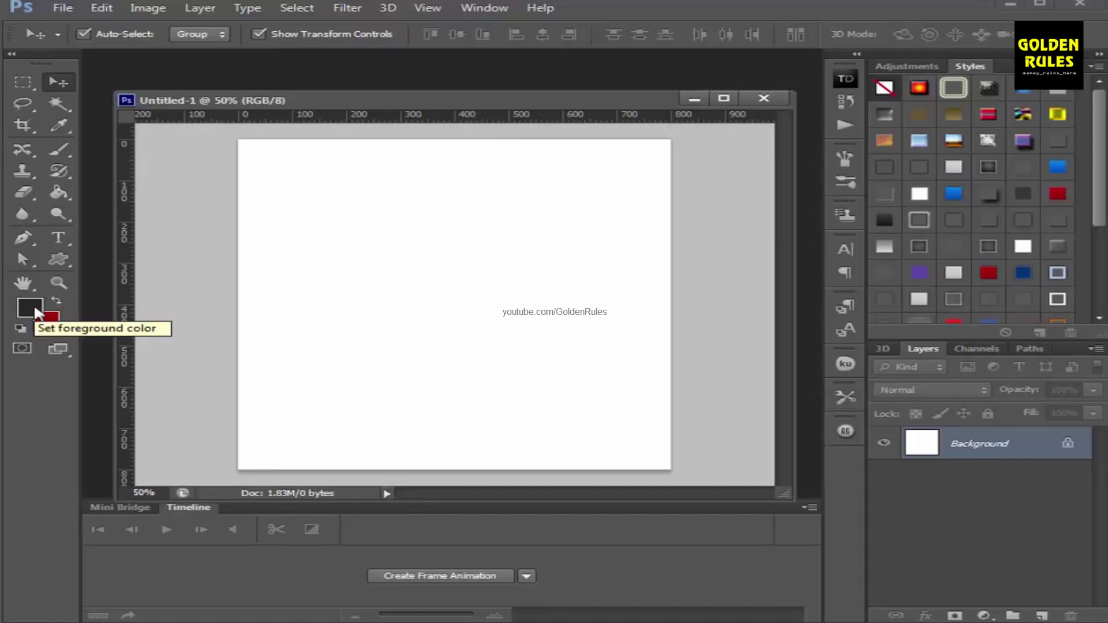
{"action": "key", "text": "alt+BackSpace"}
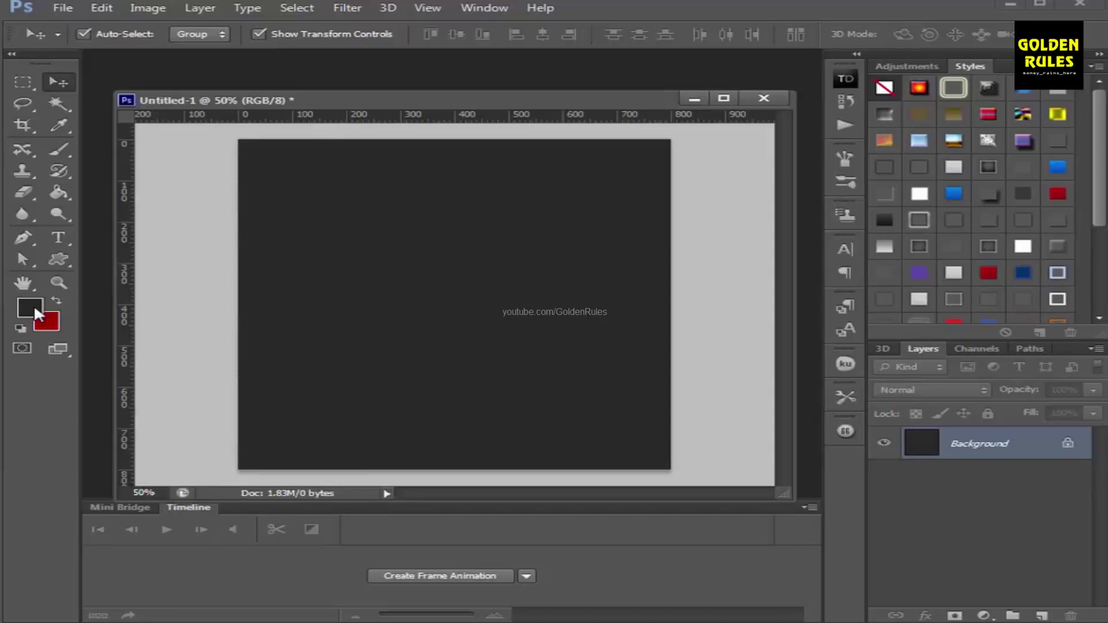
Step: Type 'THIS IS MY COOL TEXT' on the canvas and move it up near the top
{"action": "left_click", "coordinate": [61, 239]}
{"action": "left_click", "coordinate": [315, 272]}
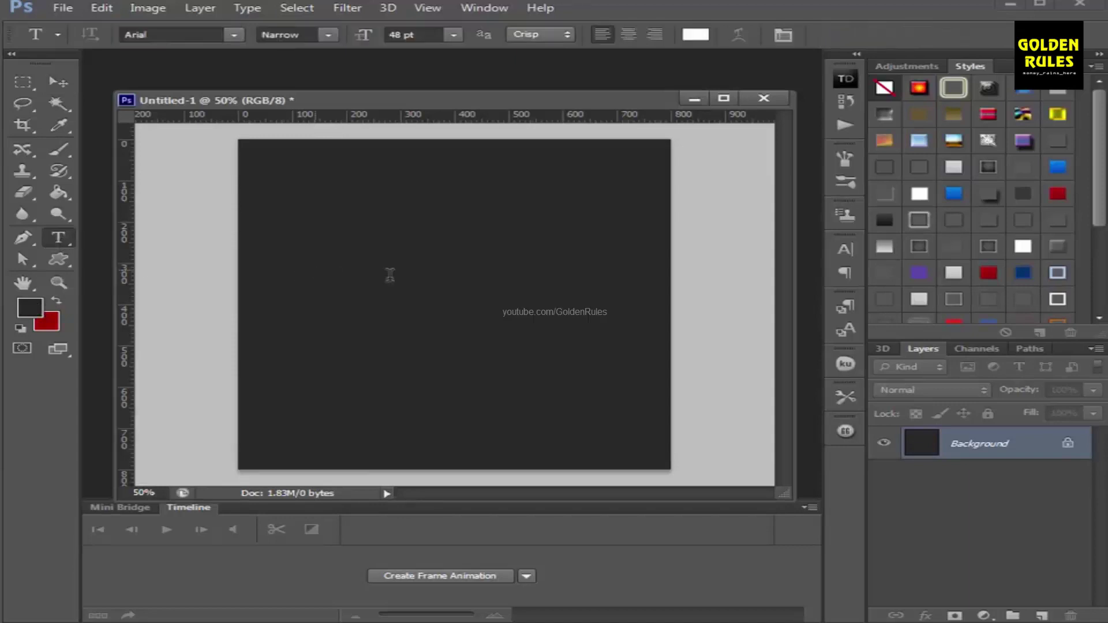
{"action": "type", "text": "THIS "}
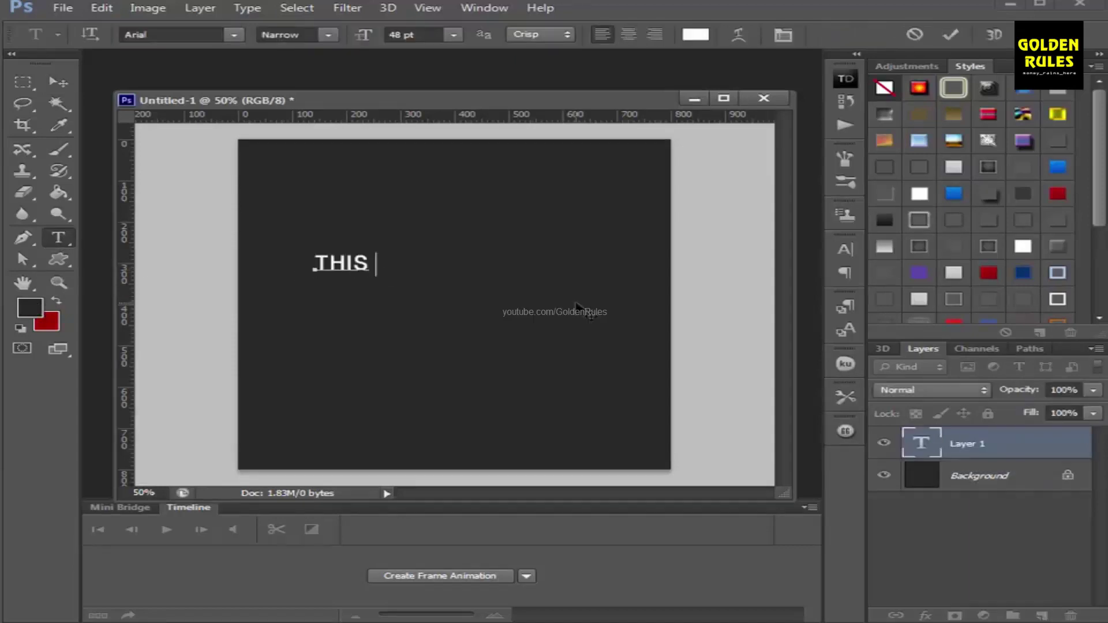
{"action": "type", "text": "IS MY COOL TEXT"}
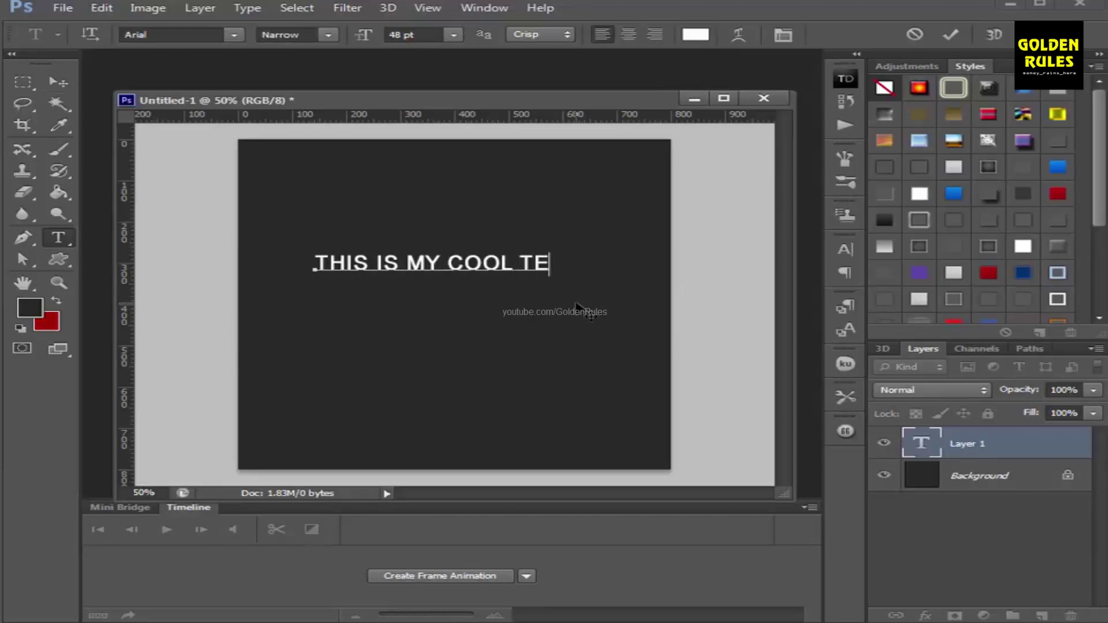
{"action": "left_click", "coordinate": [57, 82]}
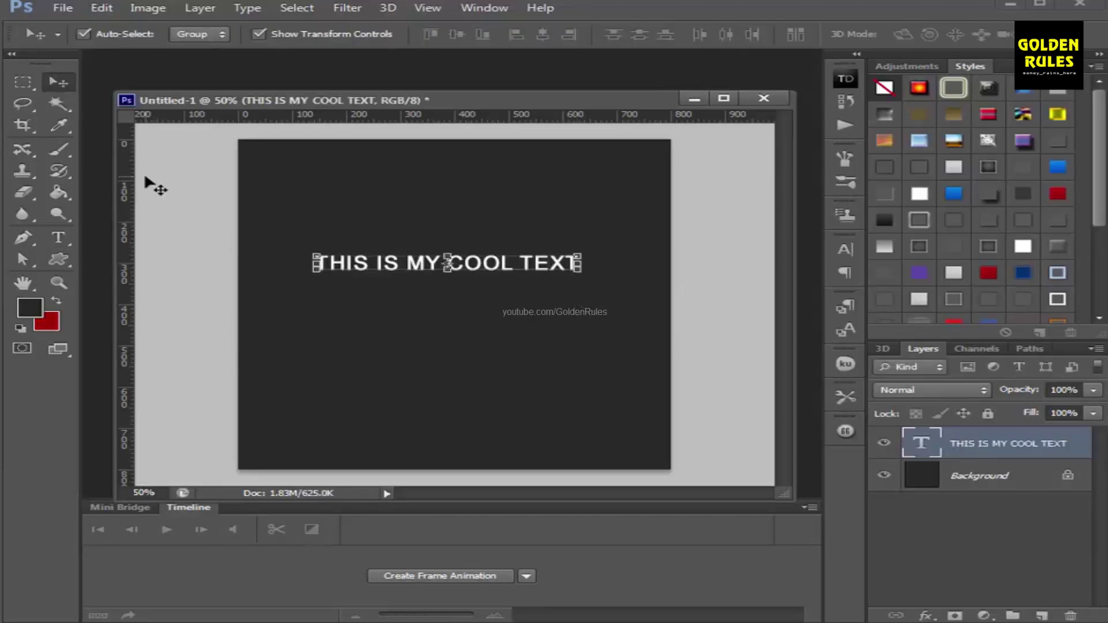
{"action": "left_click_drag", "start_coordinate": [530, 271], "coordinate": [513, 211]}
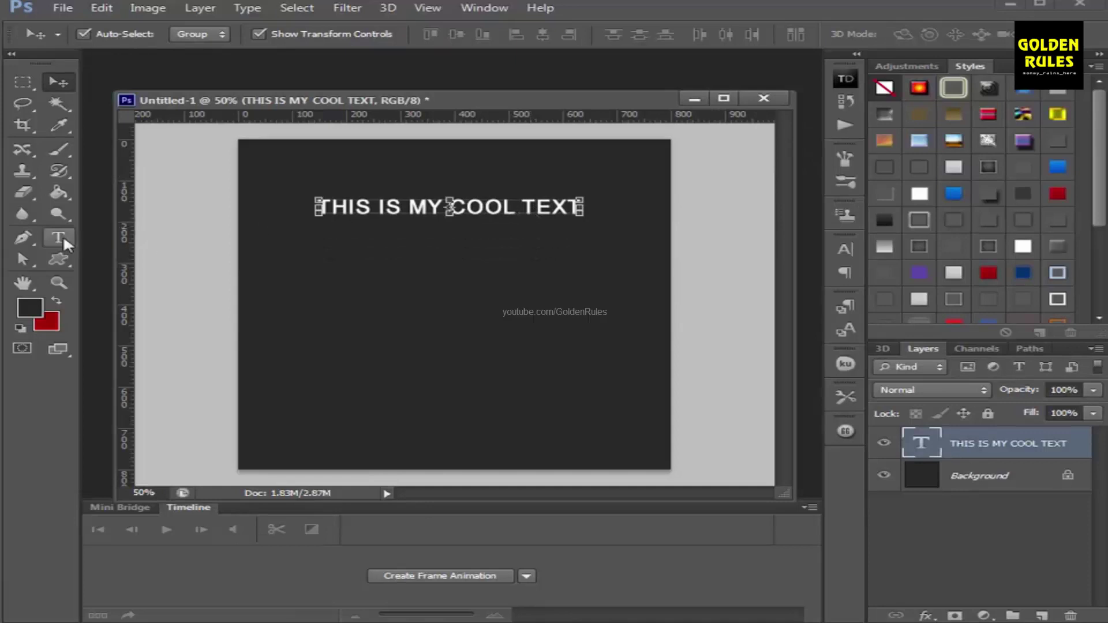
{"action": "left_click", "coordinate": [64, 237]}
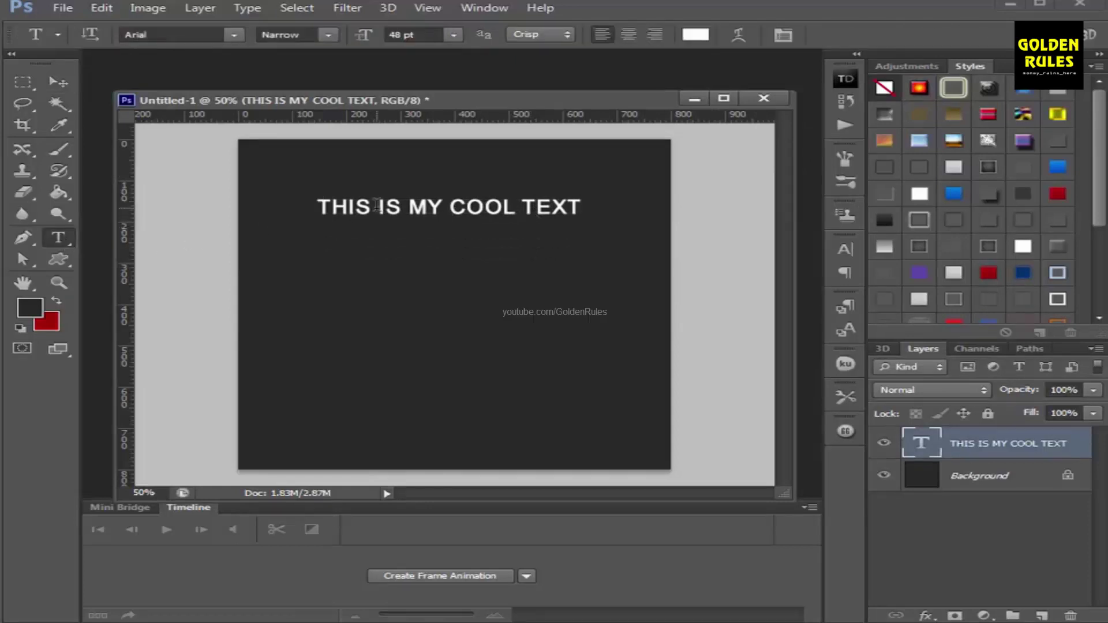
Step: Dismiss the faux bold warning and warp the text with the Arc style, flattening its bend
{"action": "left_click", "coordinate": [739, 34]}
{"action": "left_click", "coordinate": [595, 242]}
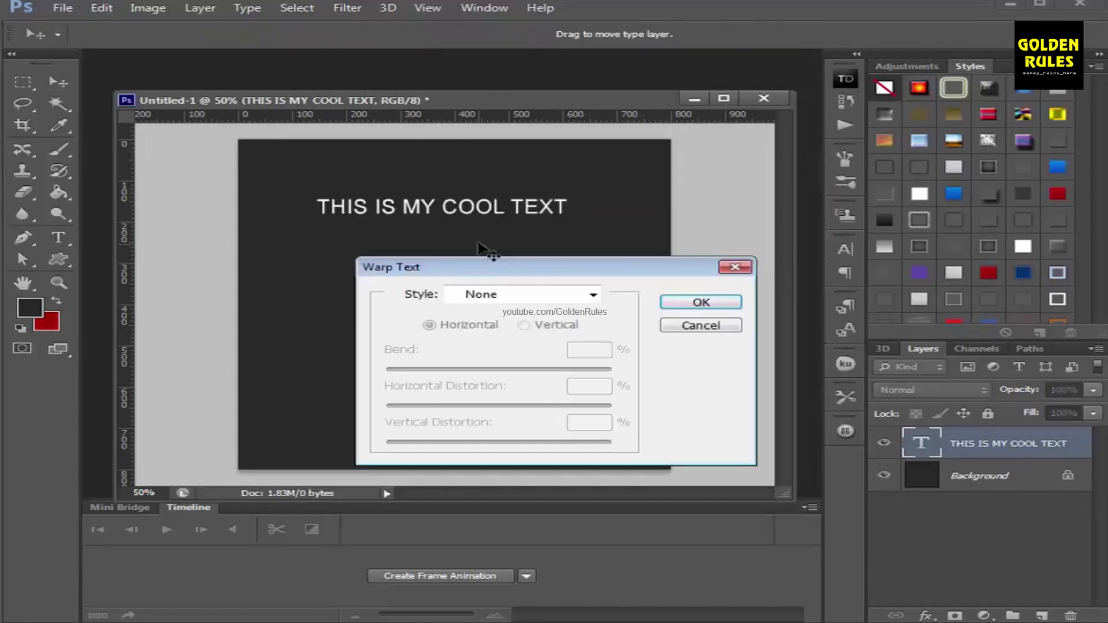
{"action": "left_click_drag", "start_coordinate": [508, 272], "coordinate": [459, 250]}
{"action": "left_click_drag", "start_coordinate": [525, 252], "coordinate": [528, 288]}
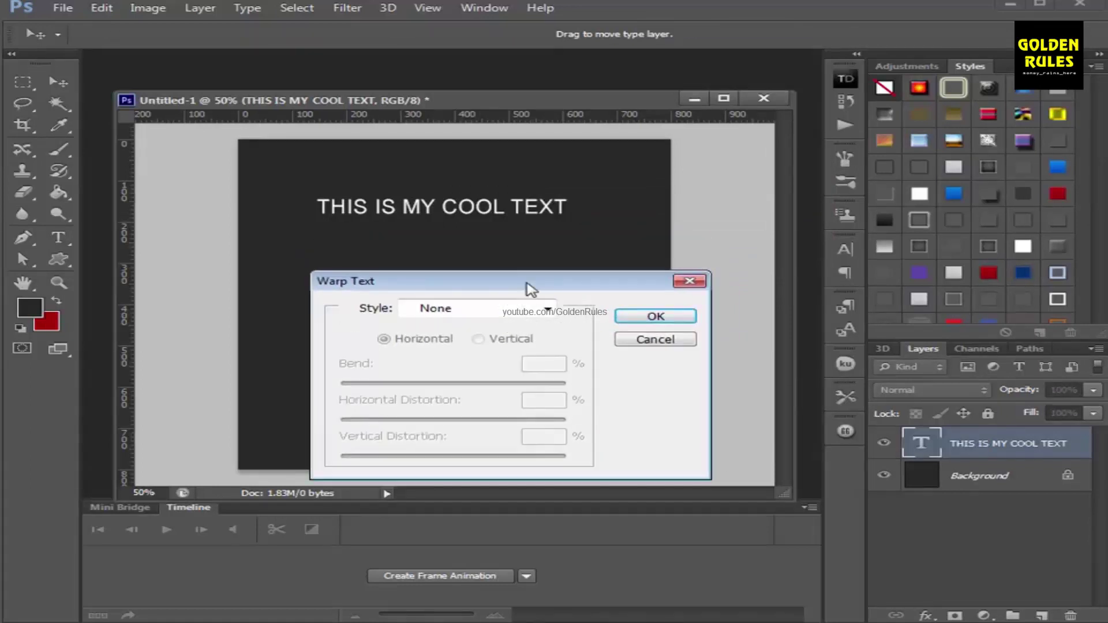
{"action": "left_click", "coordinate": [526, 308]}
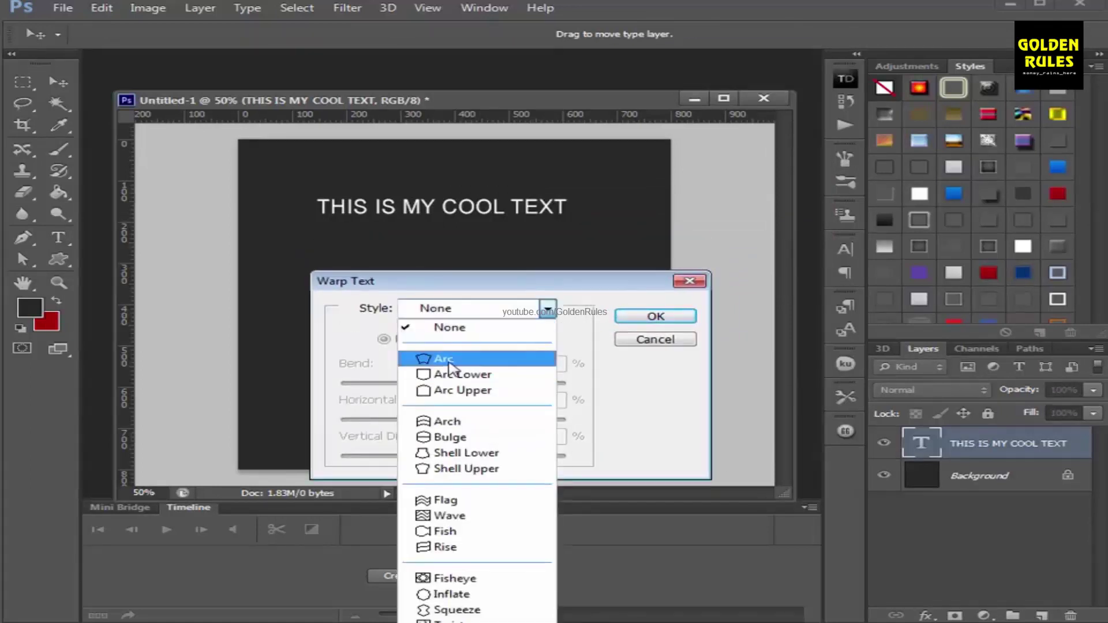
{"action": "left_click", "coordinate": [450, 366]}
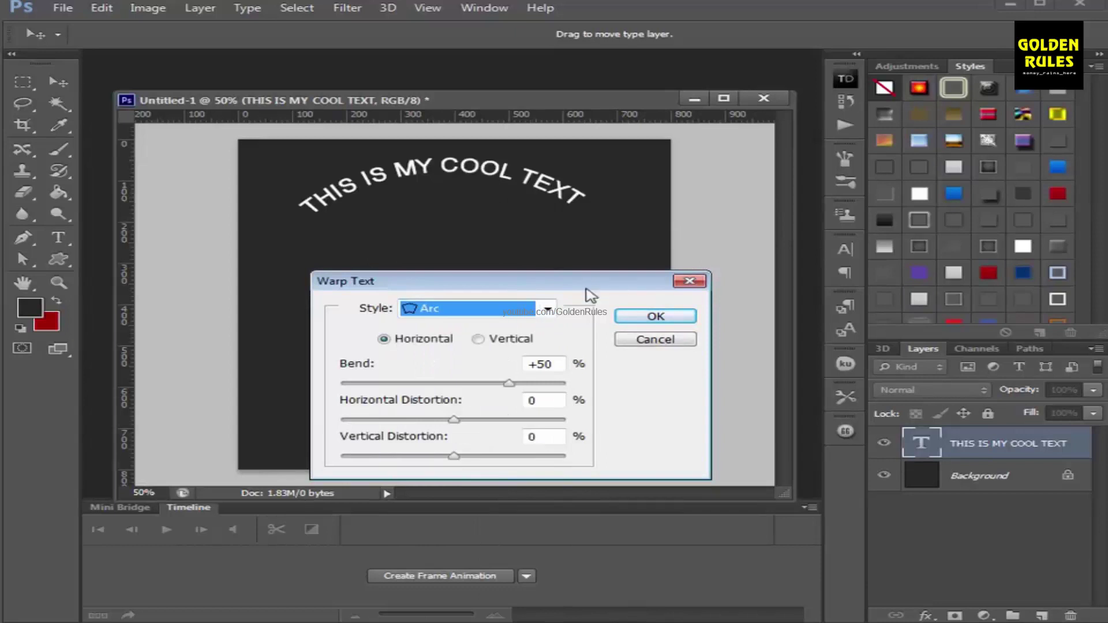
{"action": "left_click_drag", "start_coordinate": [583, 283], "coordinate": [585, 292]}
{"action": "mouse_move", "coordinate": [510, 392]}
{"action": "left_mouse_down"}
{"action": "mouse_move", "coordinate": [472, 395]}
{"action": "mouse_move", "coordinate": [524, 395]}
{"action": "mouse_move", "coordinate": [503, 394]}
{"action": "left_mouse_up"}
Step: Try the Arc Lower and Arch (bend about +51) warps, then settle back on Arc
{"action": "left_click", "coordinate": [550, 321]}
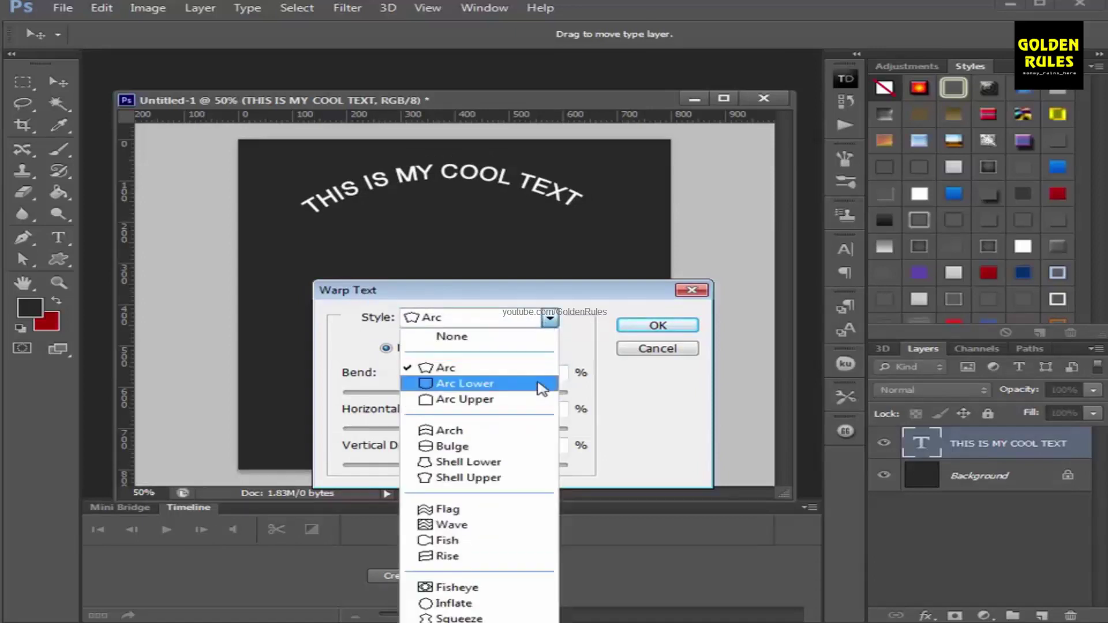
{"action": "left_click", "coordinate": [539, 384]}
{"action": "left_click_drag", "start_coordinate": [503, 394], "coordinate": [513, 397]}
{"action": "left_click", "coordinate": [535, 329]}
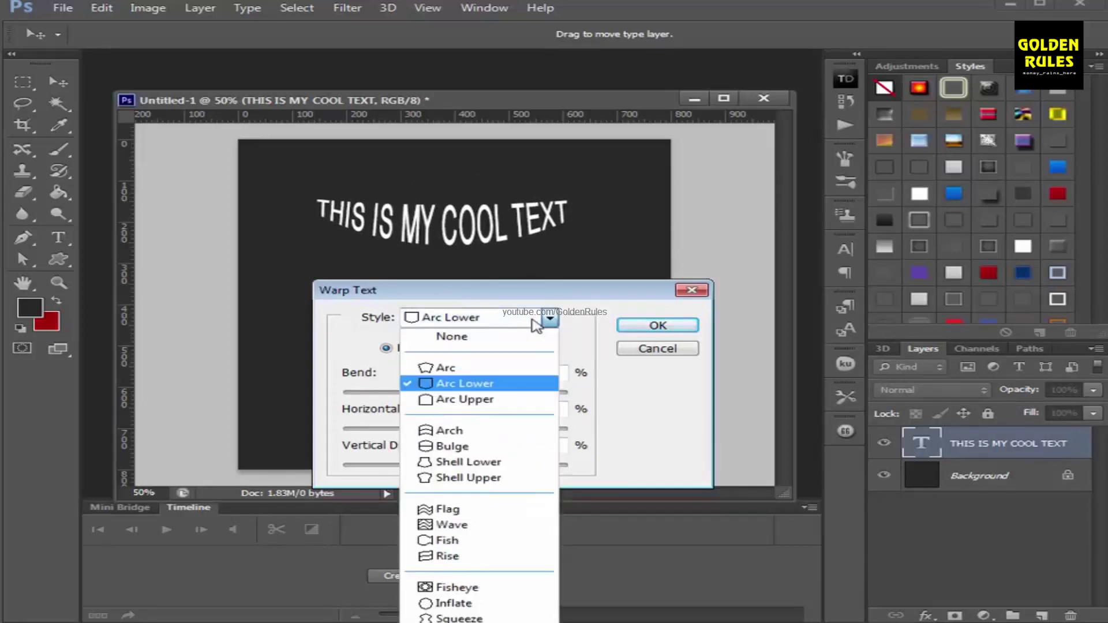
{"action": "left_click", "coordinate": [508, 423]}
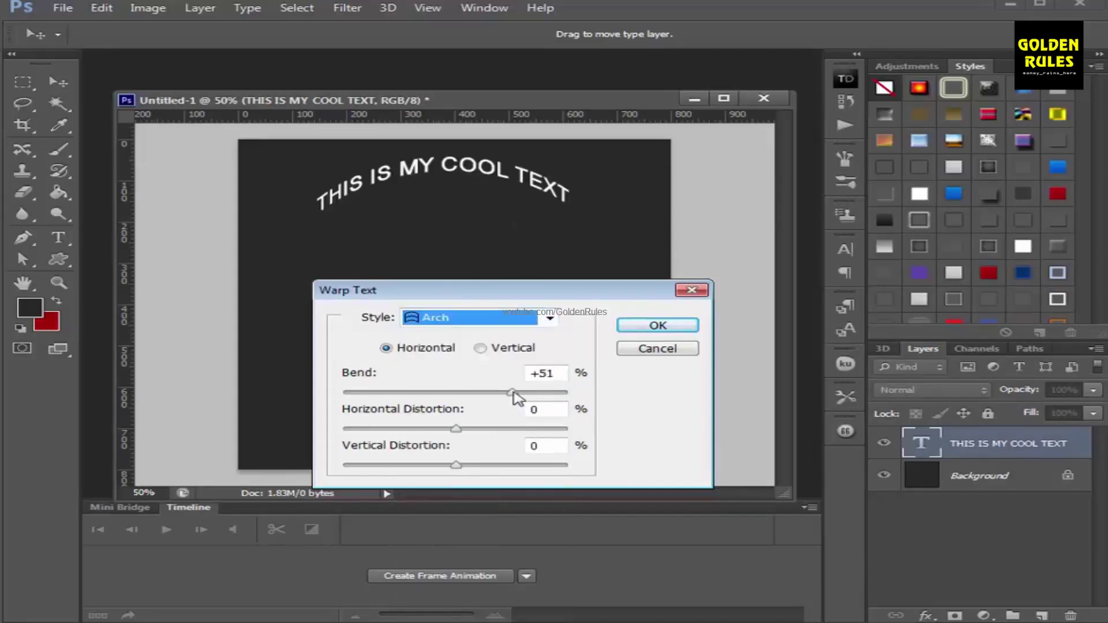
{"action": "mouse_move", "coordinate": [513, 394]}
{"action": "left_mouse_down"}
{"action": "mouse_move", "coordinate": [525, 395]}
{"action": "mouse_move", "coordinate": [501, 396]}
{"action": "left_mouse_up"}
{"action": "left_click", "coordinate": [523, 325]}
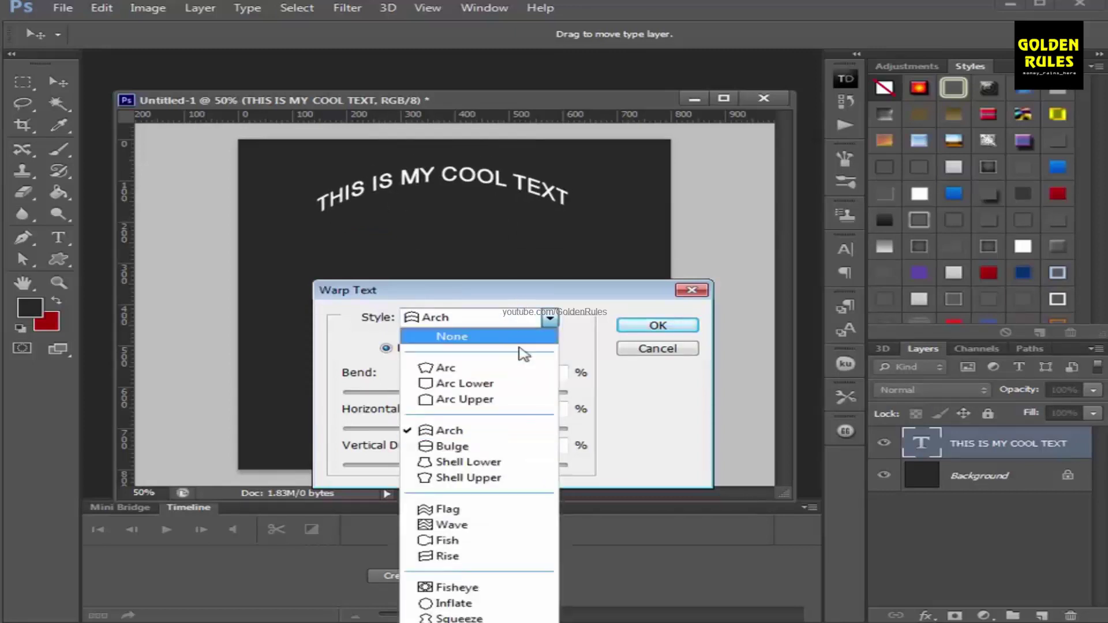
{"action": "left_click", "coordinate": [519, 370]}
Step: Apply the Arc warp and draw a circle below the text, filled white
{"action": "left_click", "coordinate": [640, 328]}
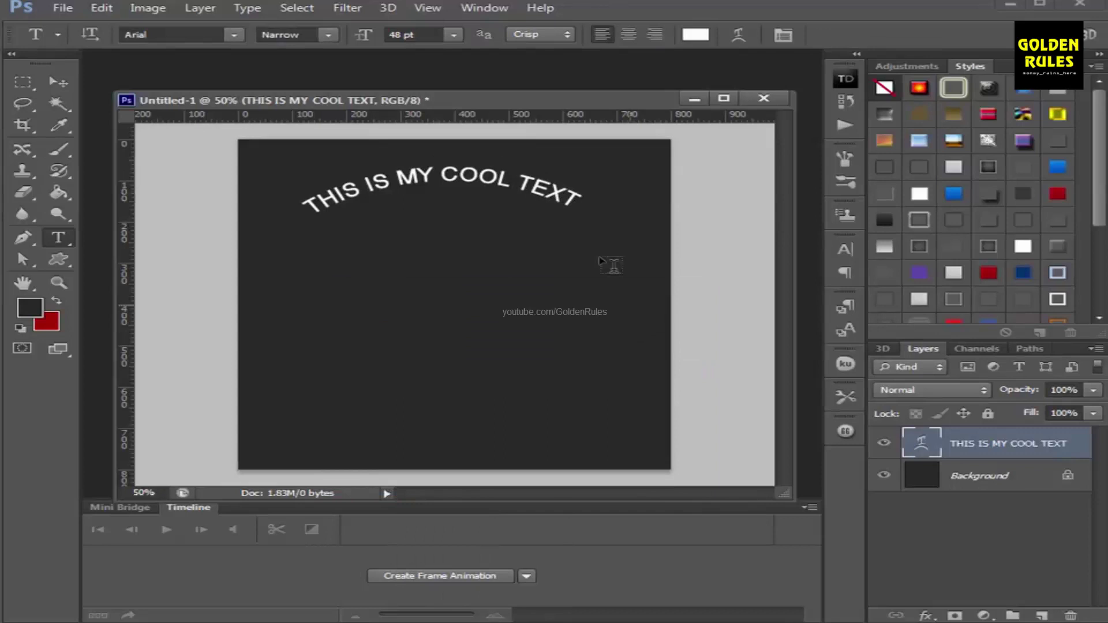
{"action": "left_click", "coordinate": [56, 258]}
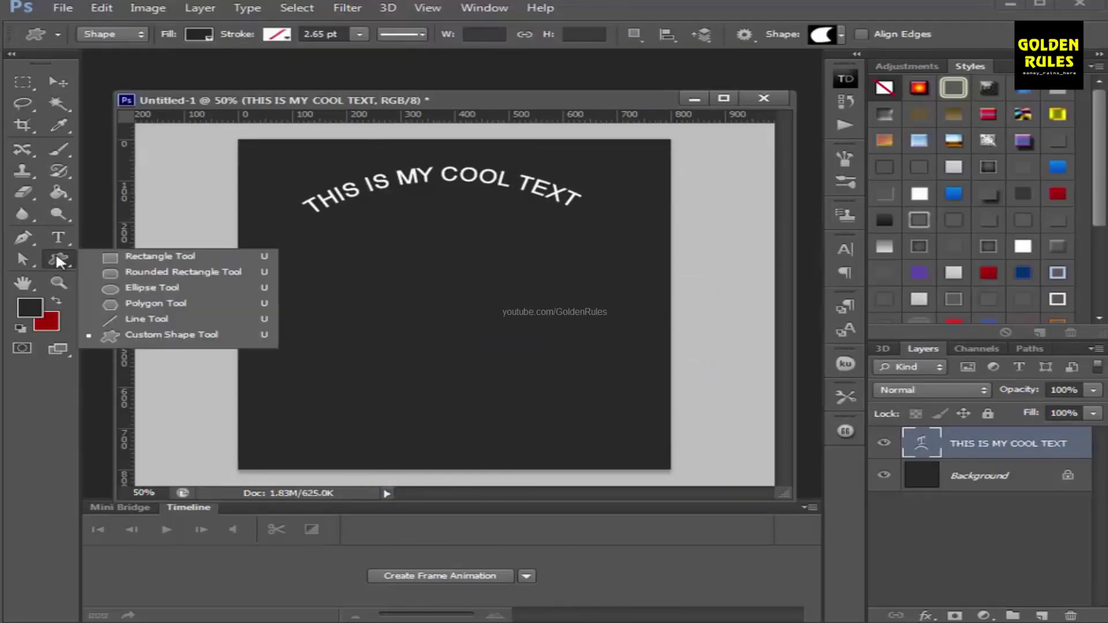
{"action": "left_click", "coordinate": [134, 288]}
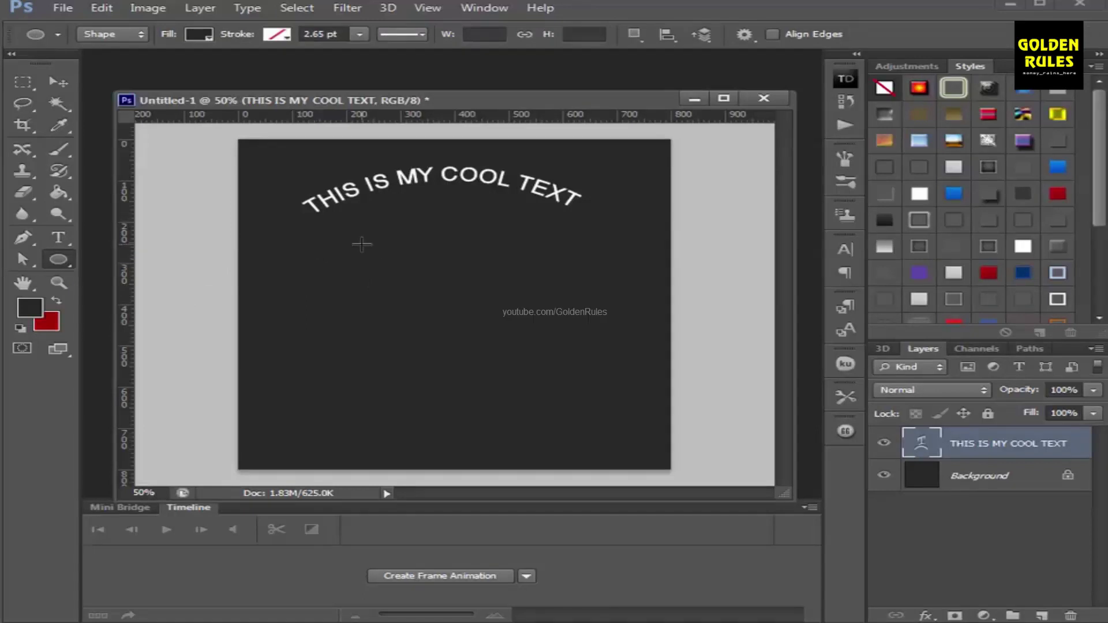
{"action": "left_click_drag", "start_coordinate": [341, 257], "coordinate": [575, 437]}
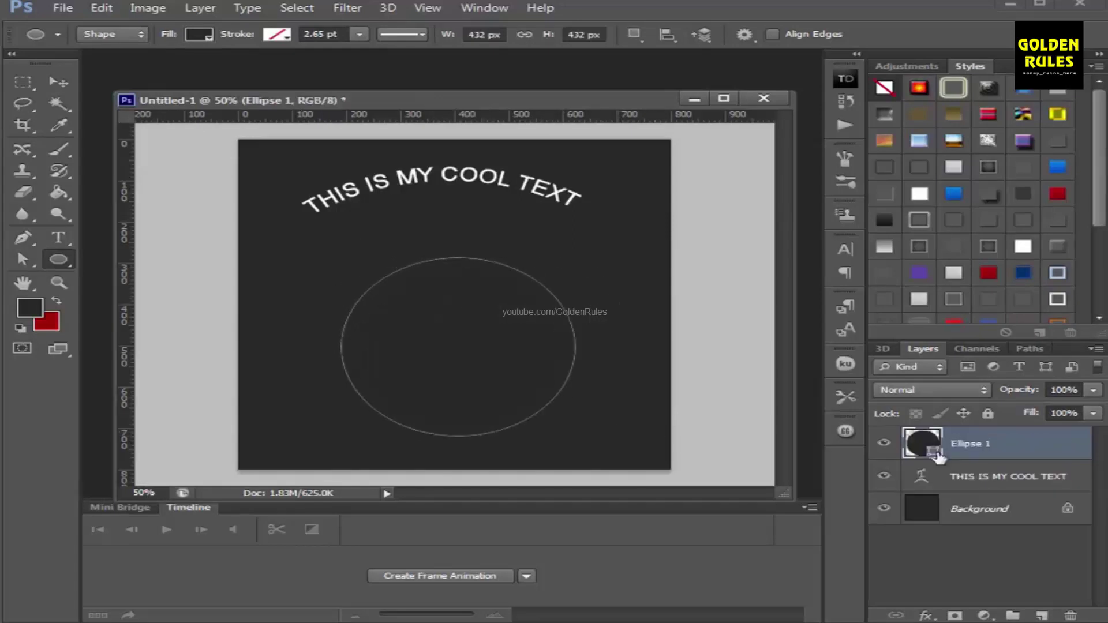
{"action": "double_click", "coordinate": [923, 449]}
{"action": "left_click_drag", "start_coordinate": [415, 356], "coordinate": [173, 215]}
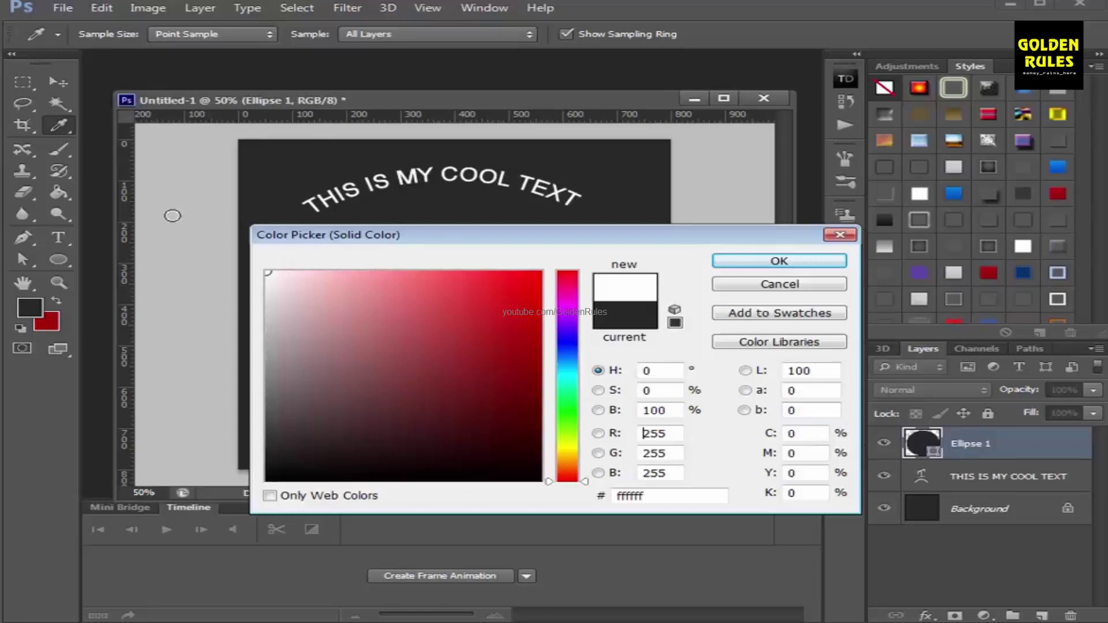
{"action": "key", "text": "Return"}
Step: Move the white circle up and nudge the curved text to sit just above it
{"action": "key", "text": "m"}
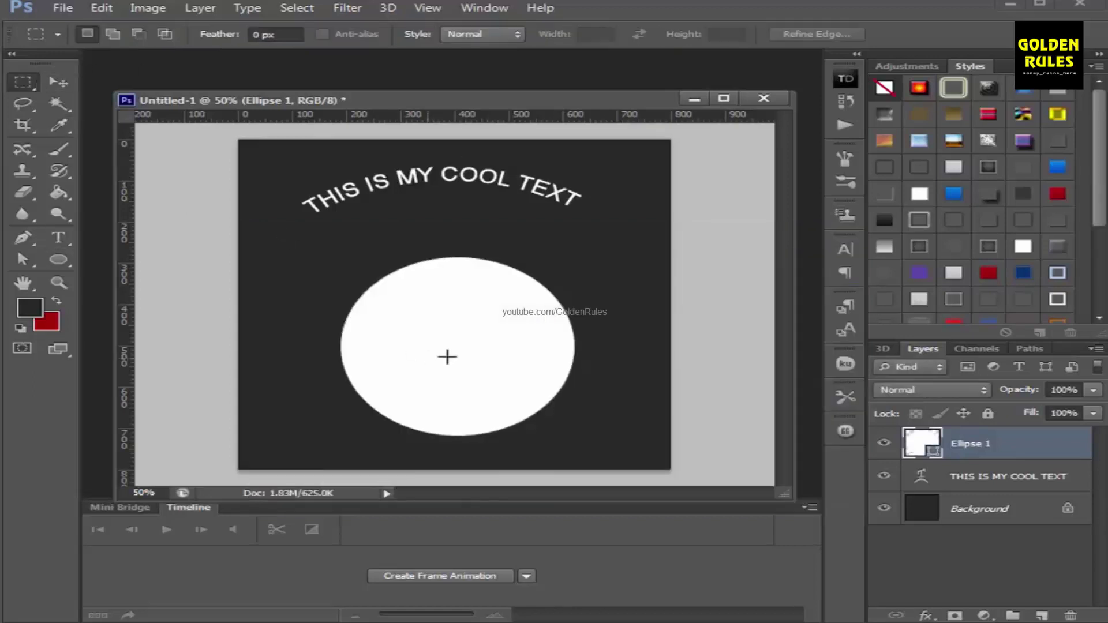
{"action": "left_click", "coordinate": [66, 83]}
{"action": "left_click_drag", "start_coordinate": [454, 300], "coordinate": [447, 248]}
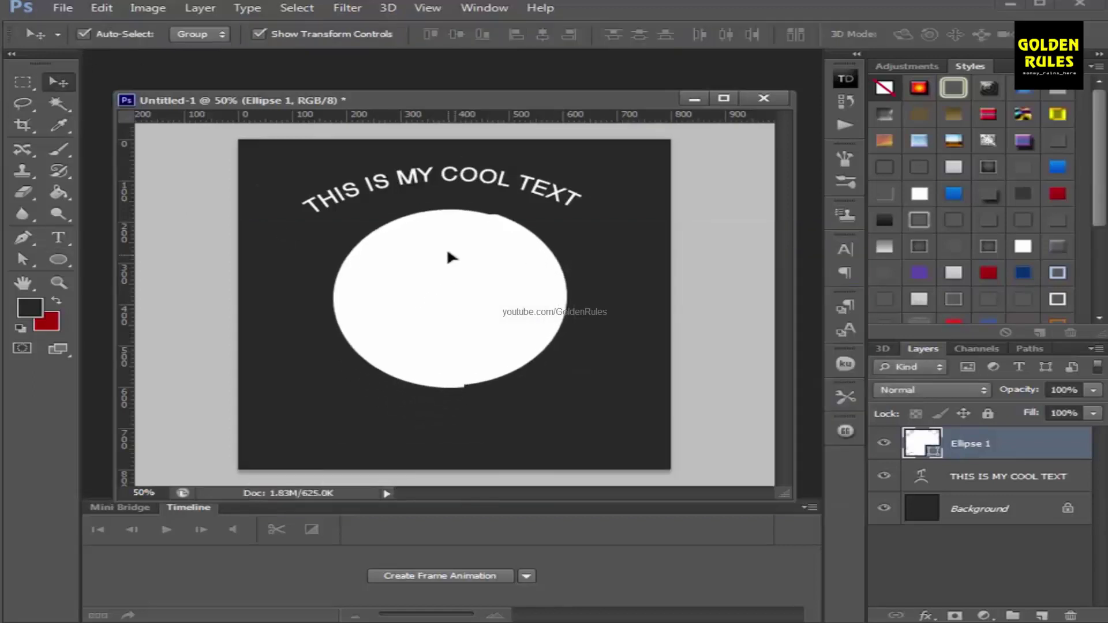
{"action": "left_click_drag", "start_coordinate": [562, 196], "coordinate": [568, 206]}
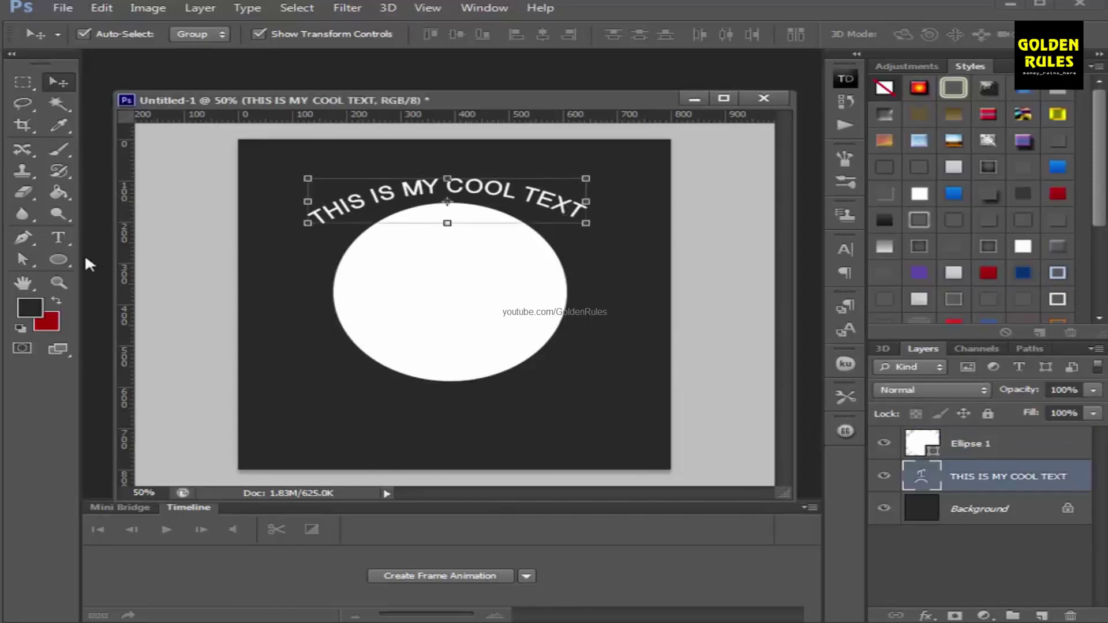
{"action": "left_click", "coordinate": [59, 237]}
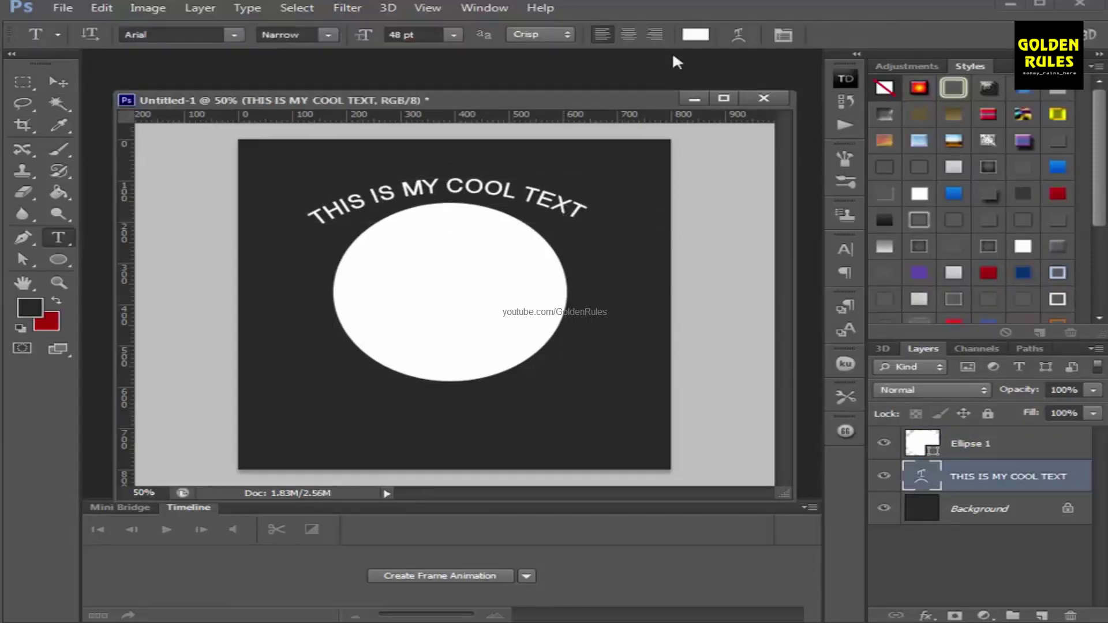
Step: Increase the text's Arc bend to +63 and drag the text down onto the circle's top
{"action": "left_click", "coordinate": [732, 35]}
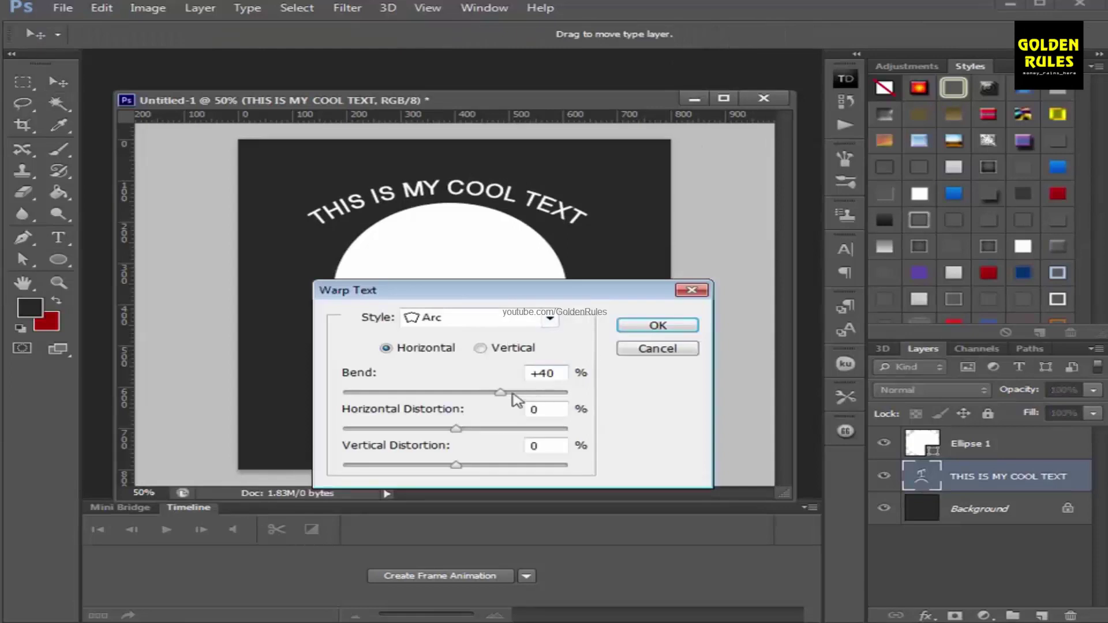
{"action": "left_click_drag", "start_coordinate": [501, 392], "coordinate": [524, 392]}
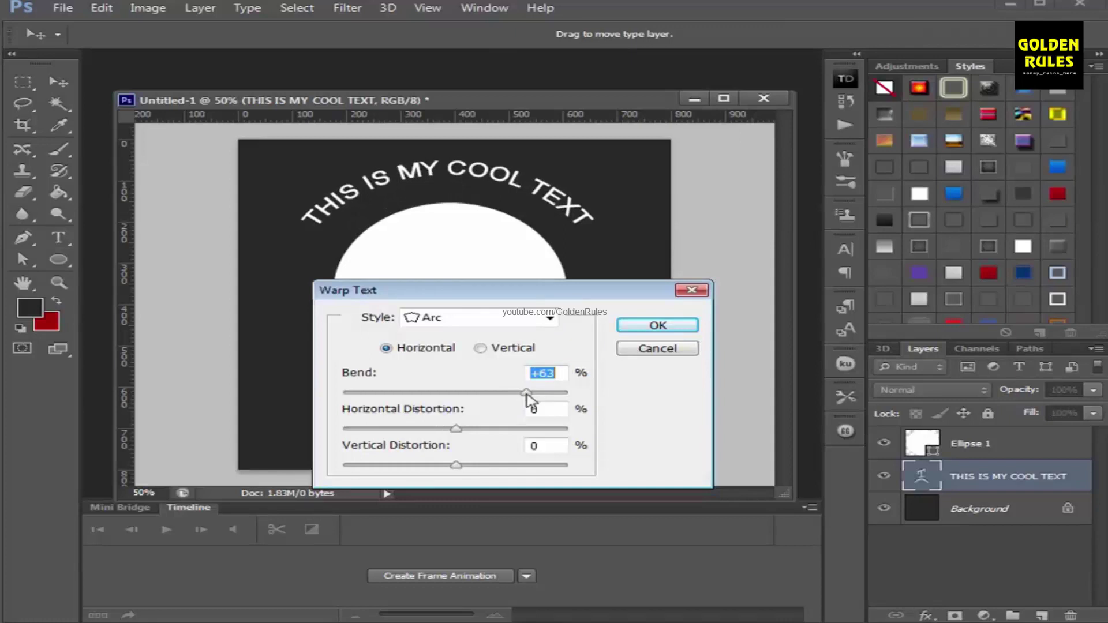
{"action": "left_click", "coordinate": [649, 325]}
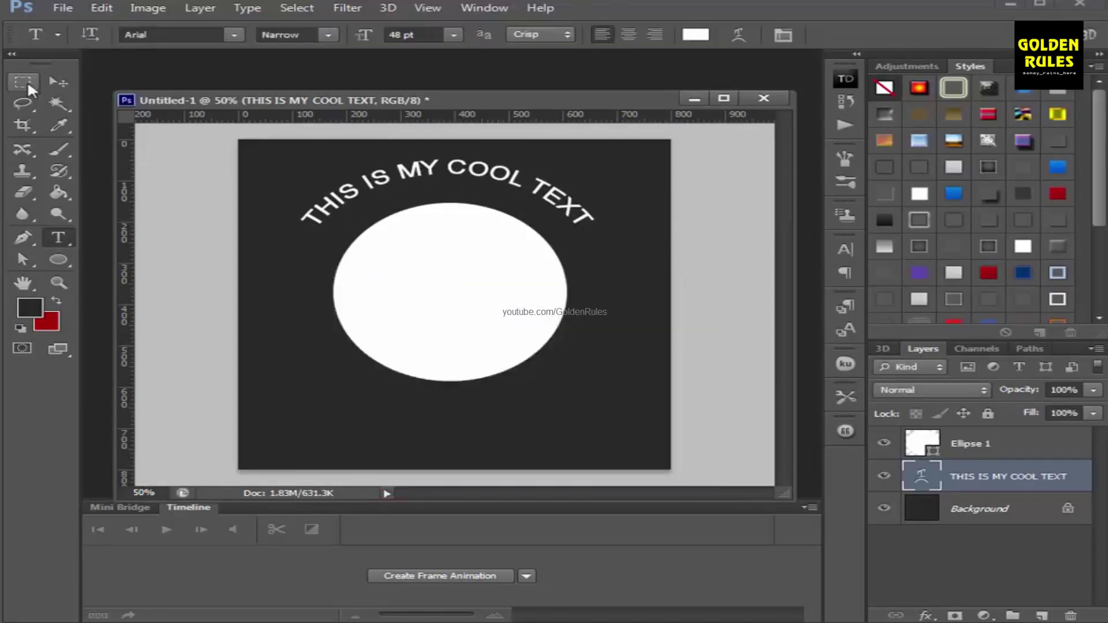
{"action": "left_click_drag", "start_coordinate": [573, 211], "coordinate": [571, 232]}
Step: Edit the curved text briefly, commit it, and raise it slightly above the circle
{"action": "left_click", "coordinate": [58, 237]}
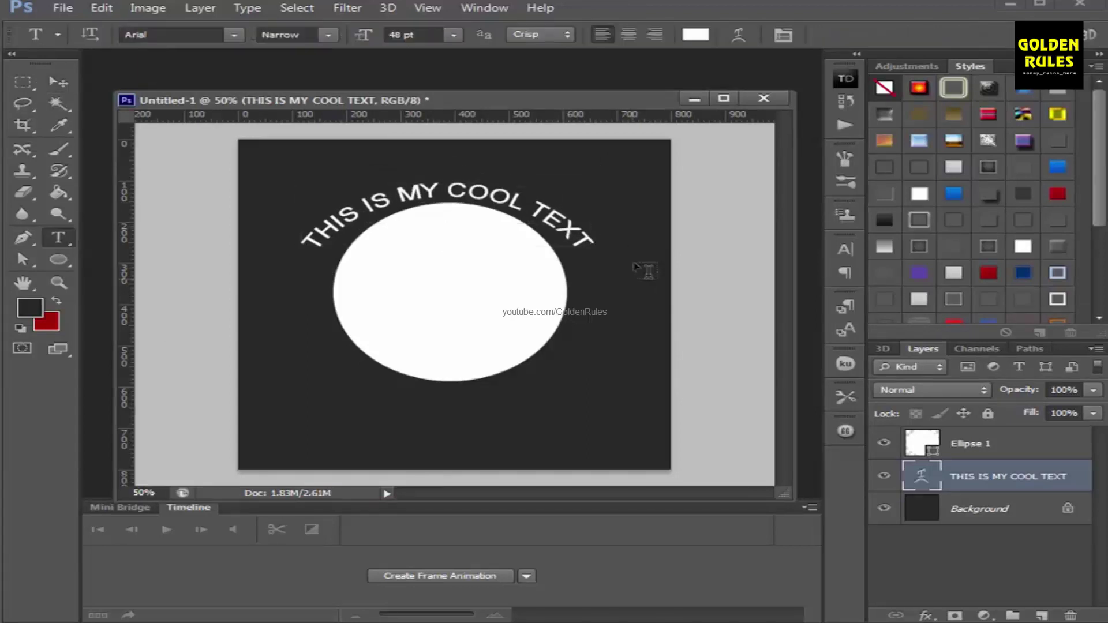
{"action": "left_click", "coordinate": [584, 257]}
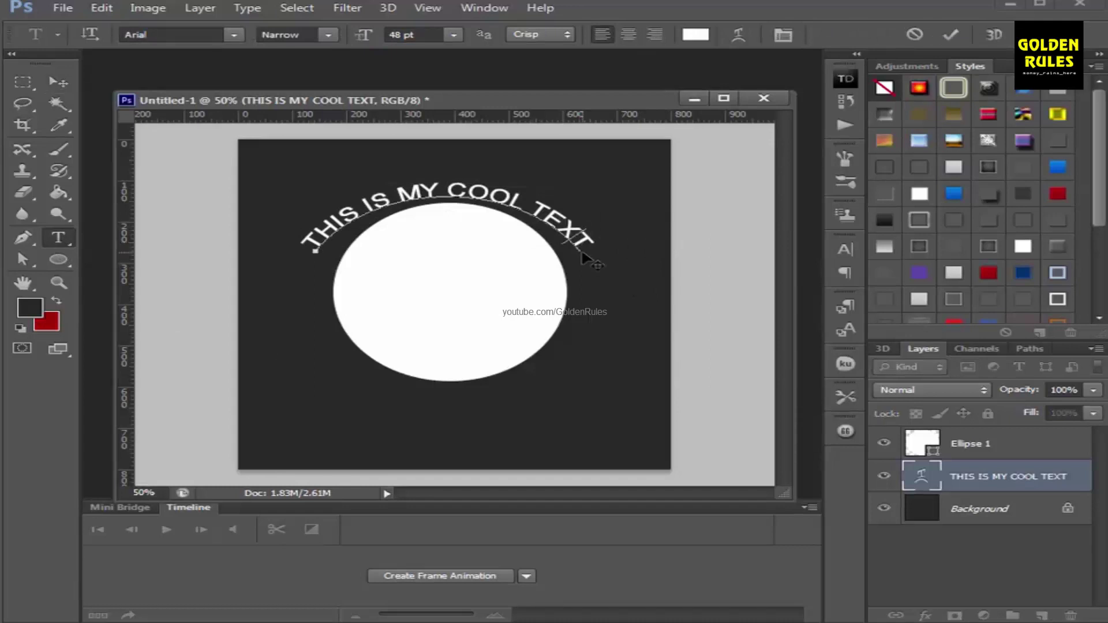
{"action": "type", "text": "this is n"}
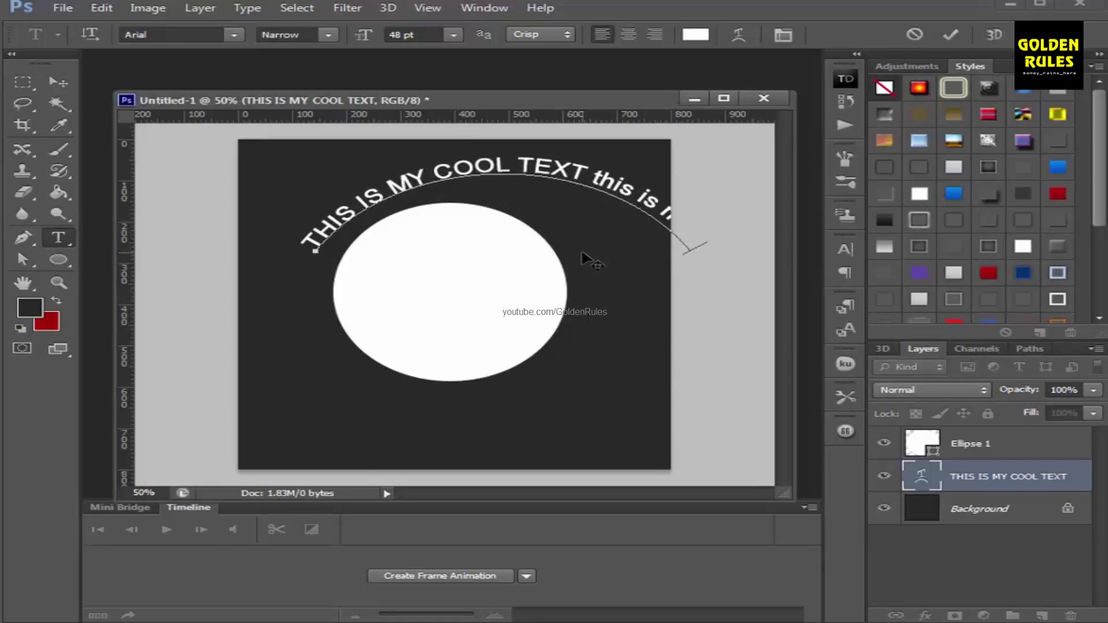
{"action": "key", "text": "BackSpace"}
{"action": "key", "text": "BackSpace"}
{"action": "key", "text": "BackSpace"}
{"action": "key", "text": "BackSpace"}
{"action": "key", "text": "BackSpace"}
{"action": "key", "text": "BackSpace"}
{"action": "key", "text": "BackSpace"}
{"action": "key", "text": "BackSpace"}
{"action": "key", "text": "BackSpace"}
{"action": "key", "text": "BackSpace"}
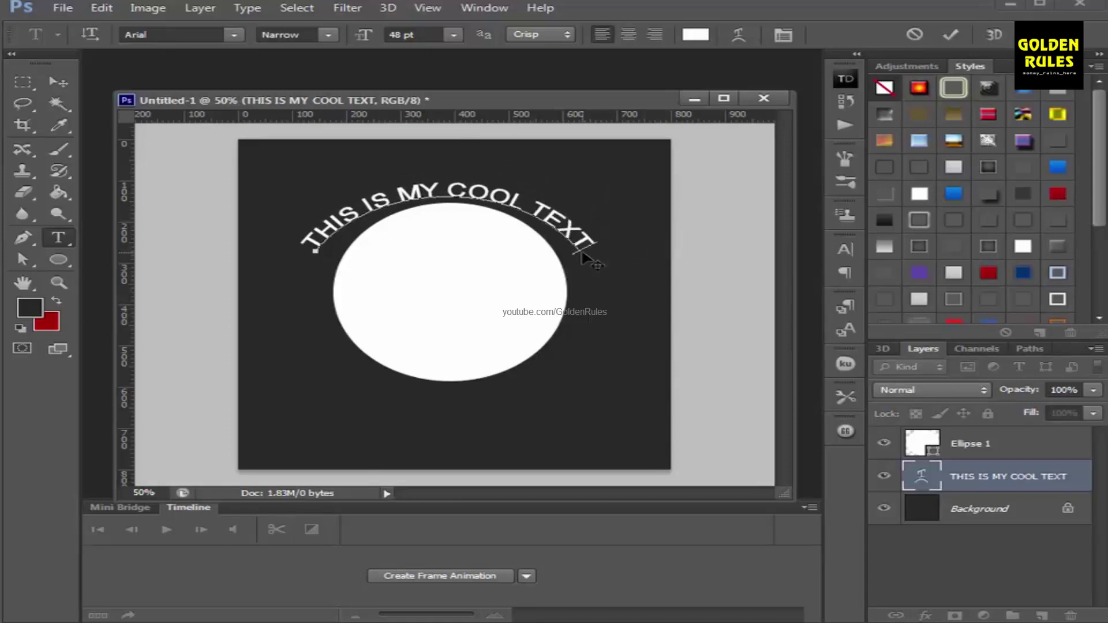
{"action": "key", "text": "ctrl+Return"}
{"action": "key", "text": "v"}
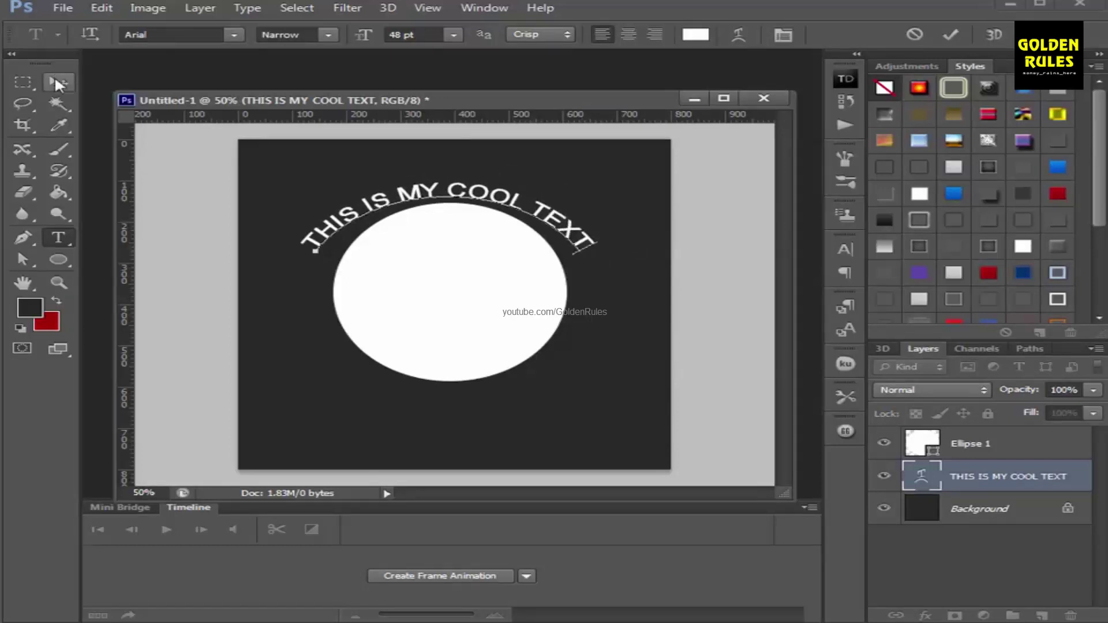
{"action": "left_click_drag", "start_coordinate": [565, 223], "coordinate": [565, 199]}
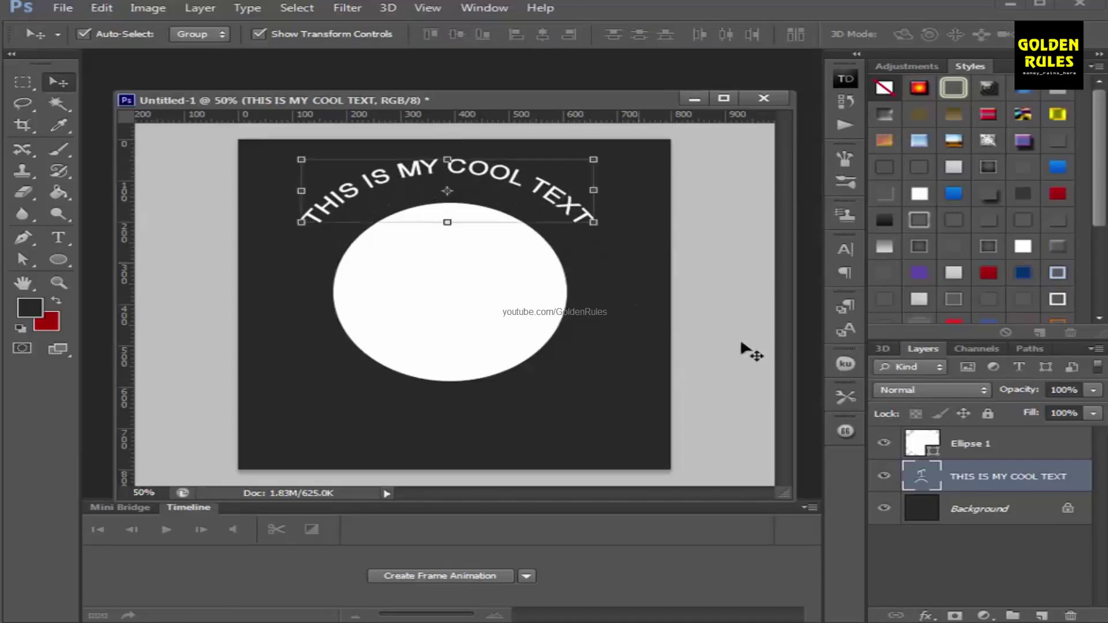
Step: Cancel an accidental Duplicate Layer, then delete the curved text layer from the Layers panel
{"action": "right_click", "coordinate": [1071, 495]}
{"action": "left_click", "coordinate": [1088, 7]}
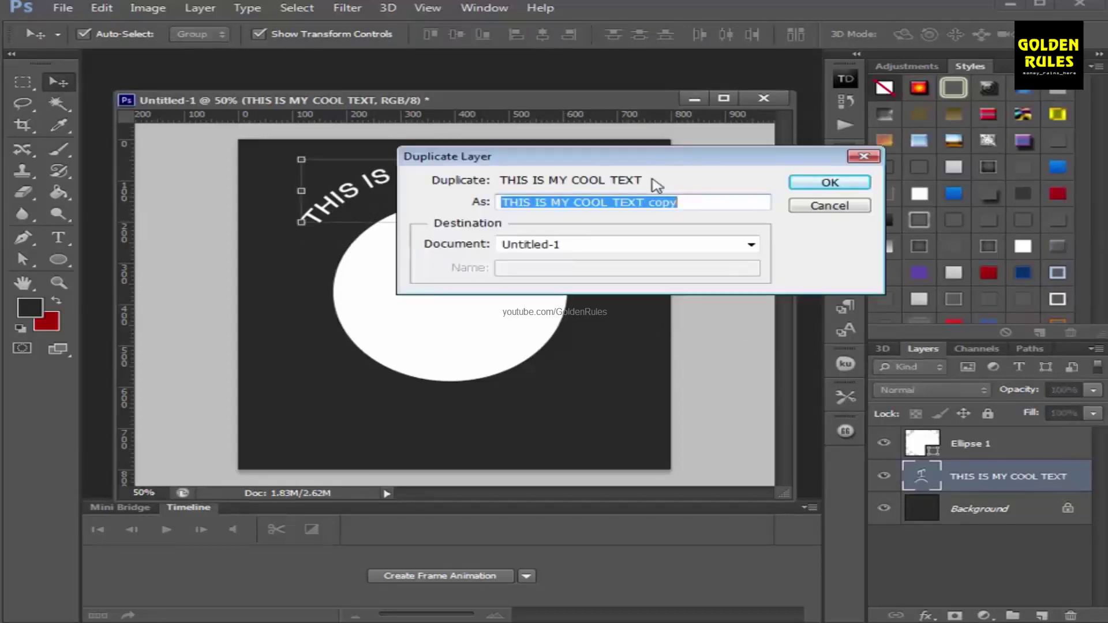
{"action": "left_click", "coordinate": [848, 208]}
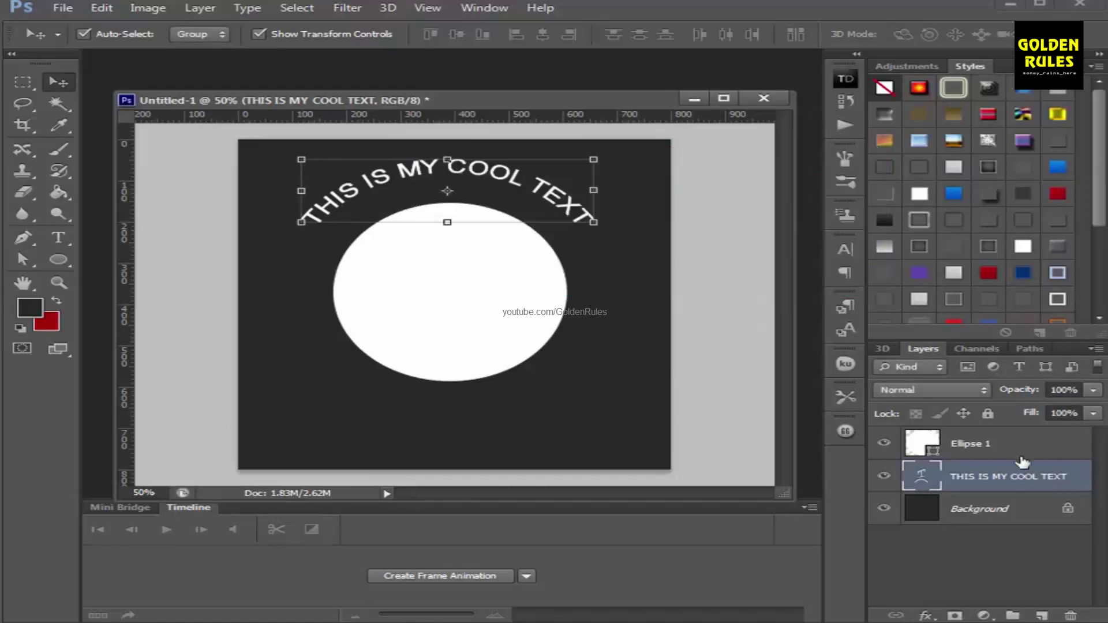
{"action": "right_click", "coordinate": [1019, 471]}
{"action": "left_click", "coordinate": [1079, 7]}
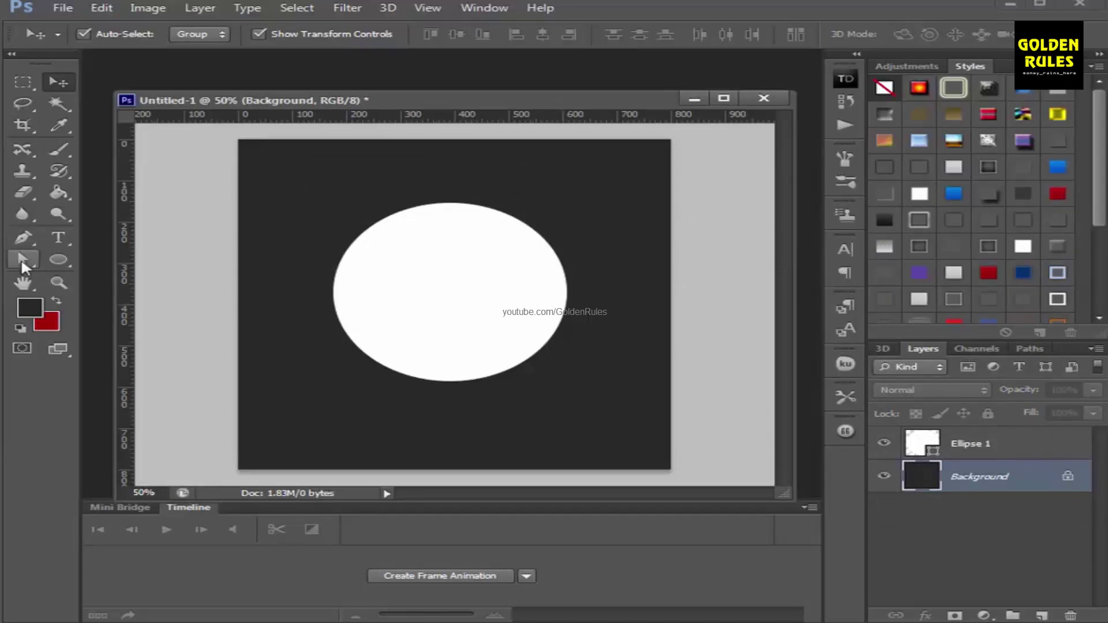
Step: Make the white Ellipse 1 circle's outline the active path with the Path Selection Tool
{"action": "left_click", "coordinate": [22, 264]}
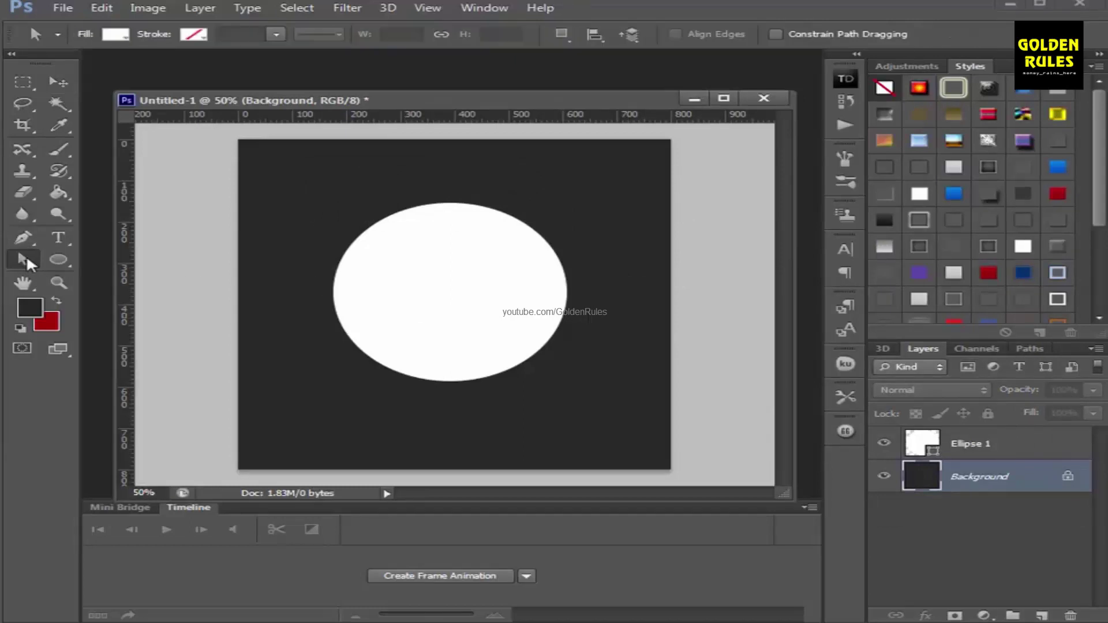
{"action": "left_click", "coordinate": [26, 264]}
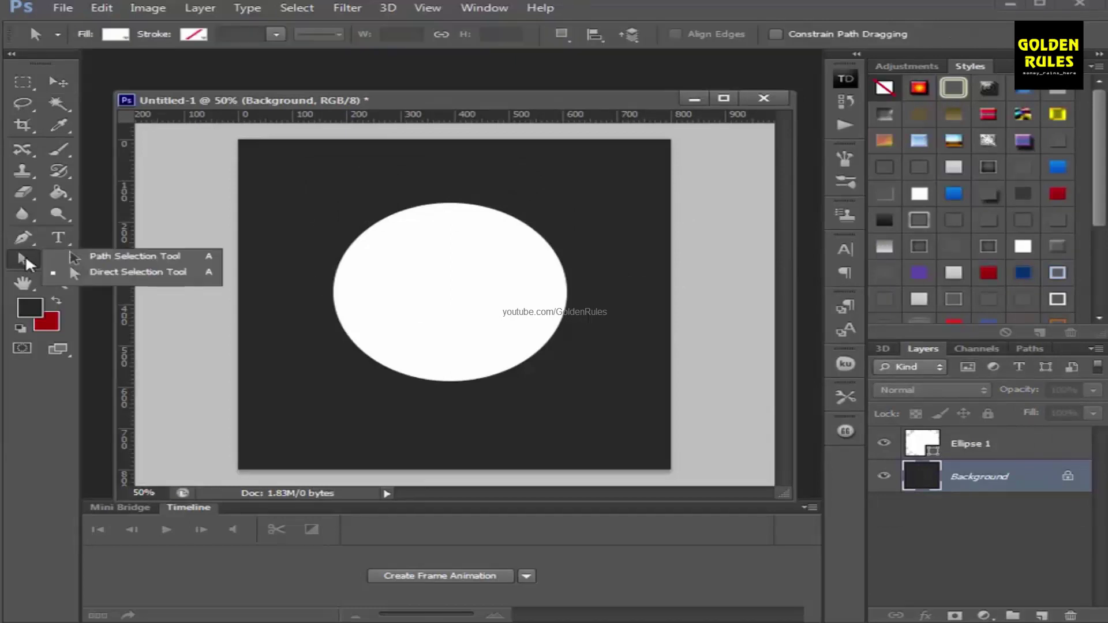
{"action": "left_click", "coordinate": [105, 259]}
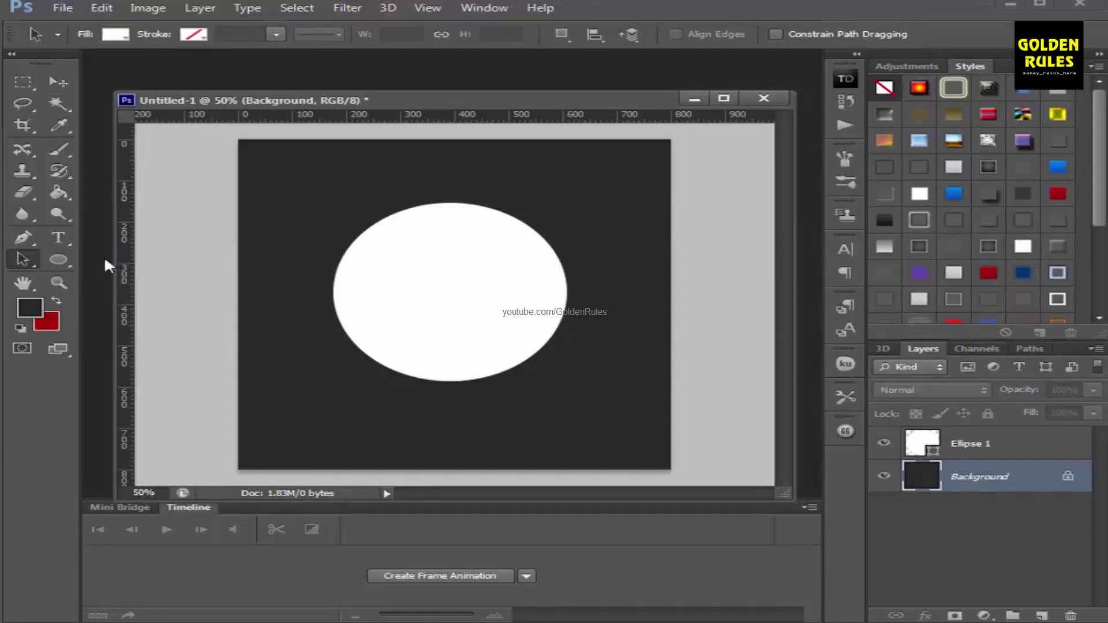
{"action": "left_click", "coordinate": [439, 281]}
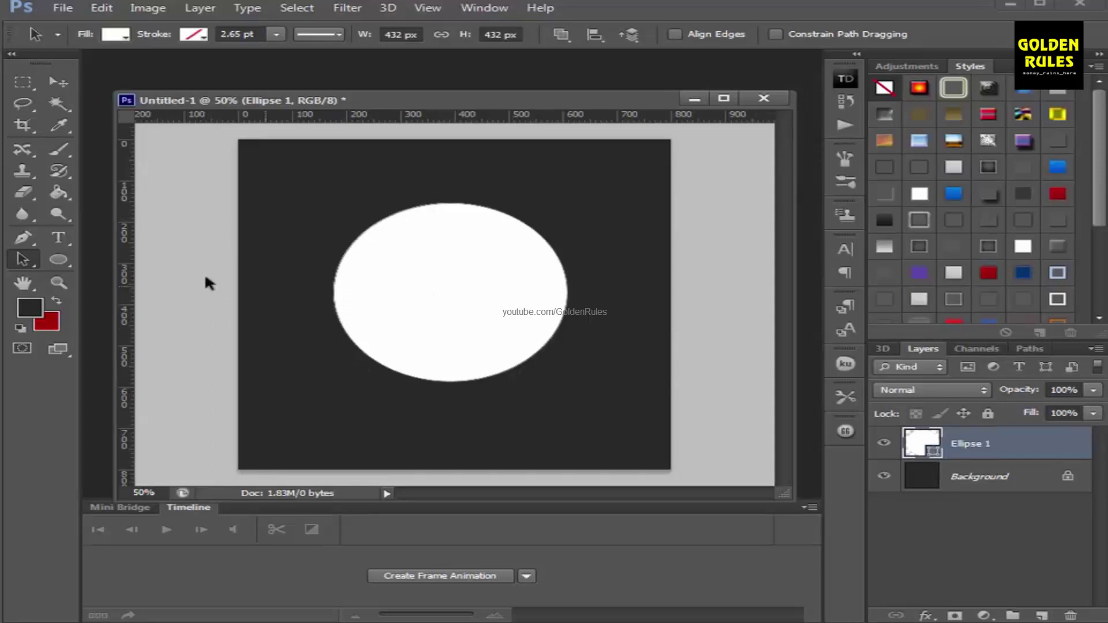
{"action": "left_click", "coordinate": [58, 237]}
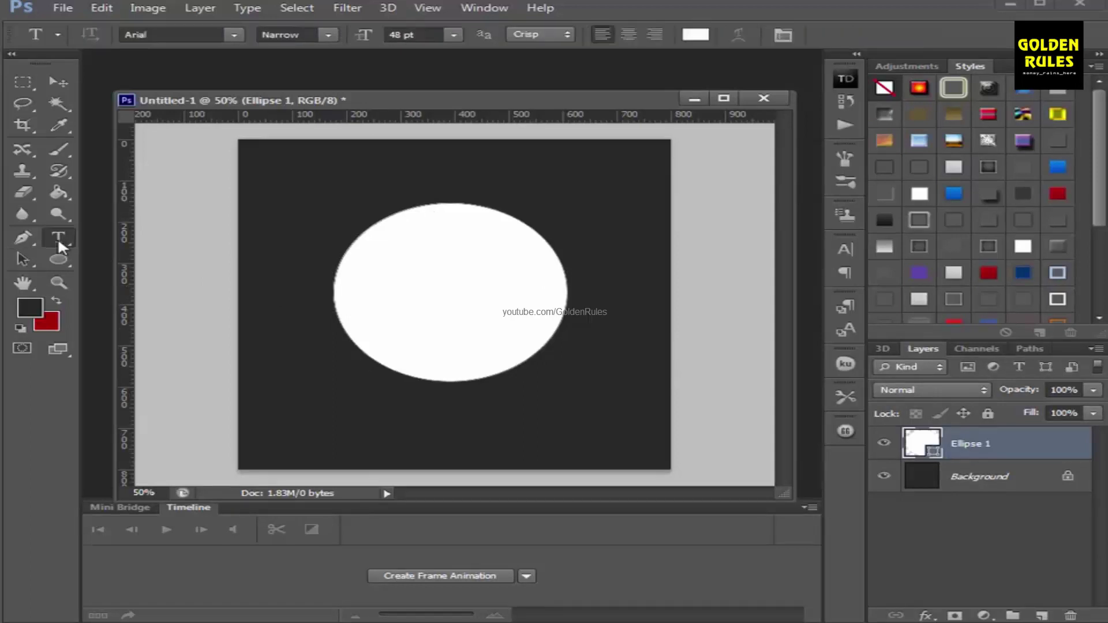
Step: Type 'THIS IS MY COOL TEXT GOING AROUN THE CIRCLE' around the circle from its left edge and commit it
{"action": "left_click", "coordinate": [334, 305]}
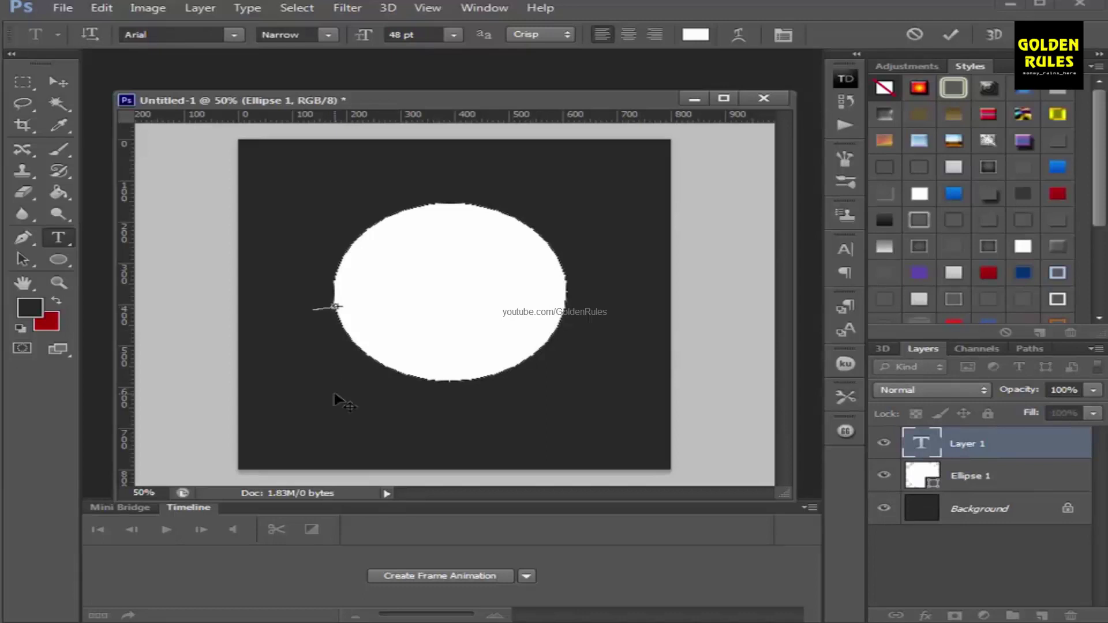
{"action": "type", "text": "THIS IS MY COOL"}
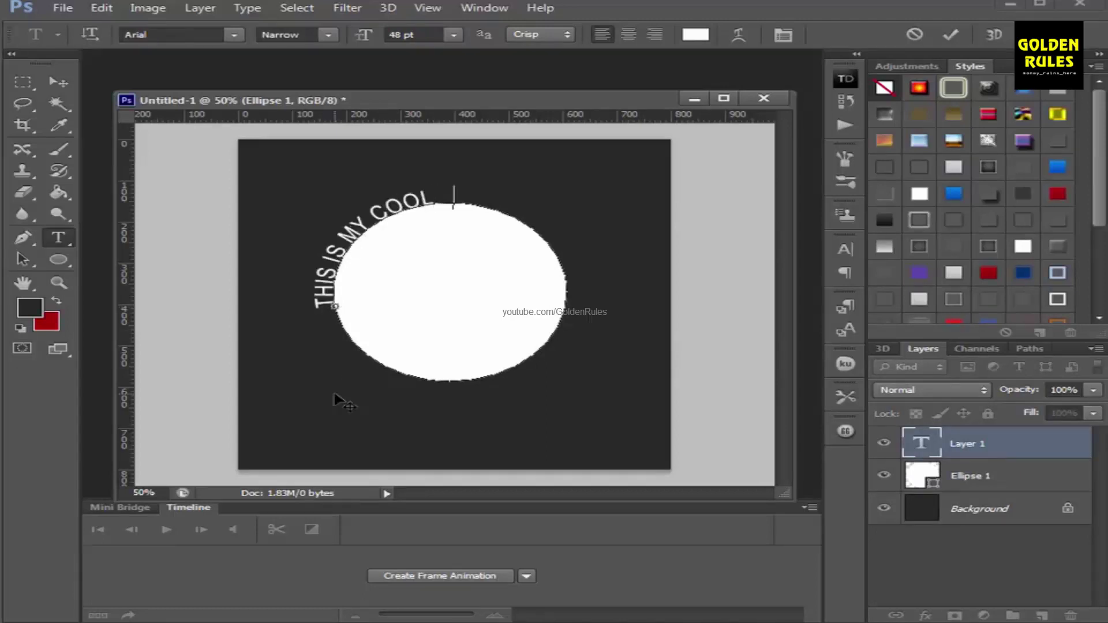
{"action": "type", "text": " TEXT GOING AROUN"}
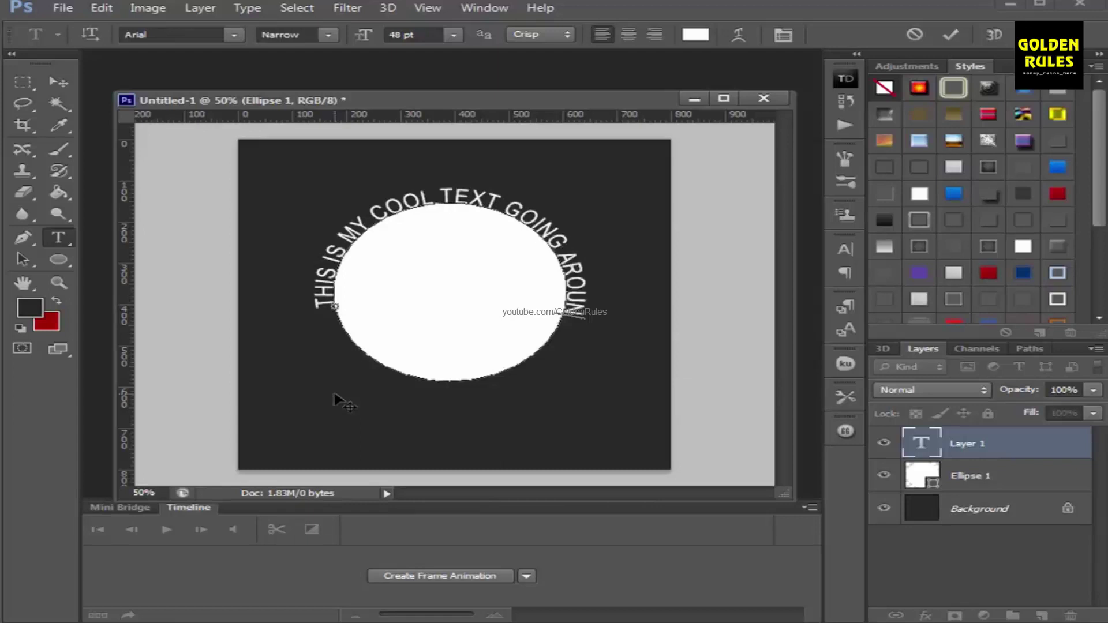
{"action": "type", "text": " THE CIRCLE"}
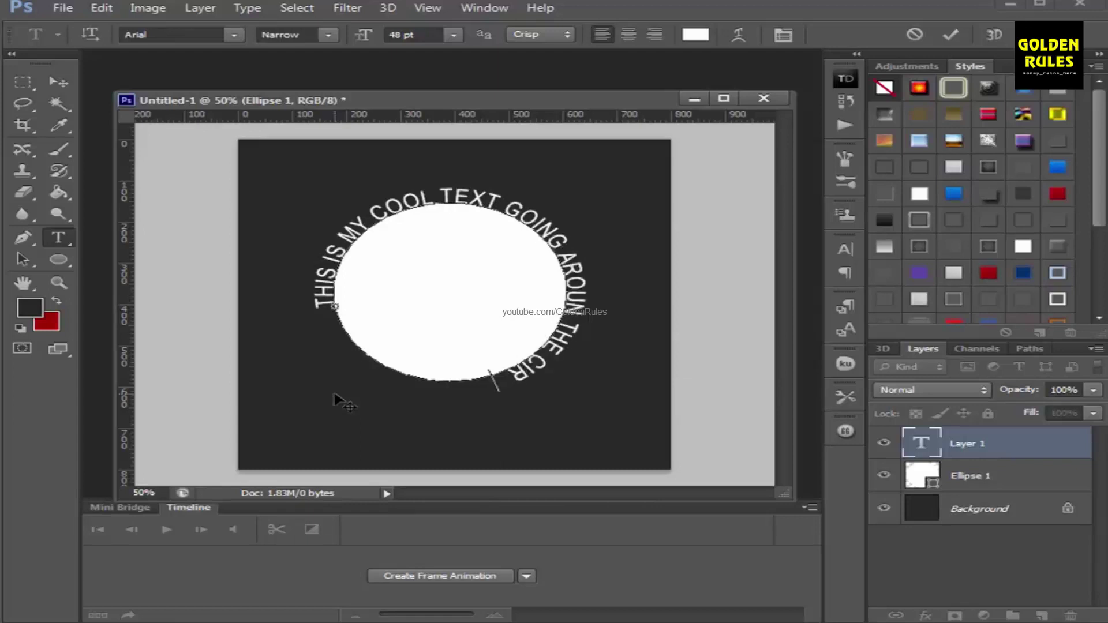
{"action": "left_click", "coordinate": [55, 81]}
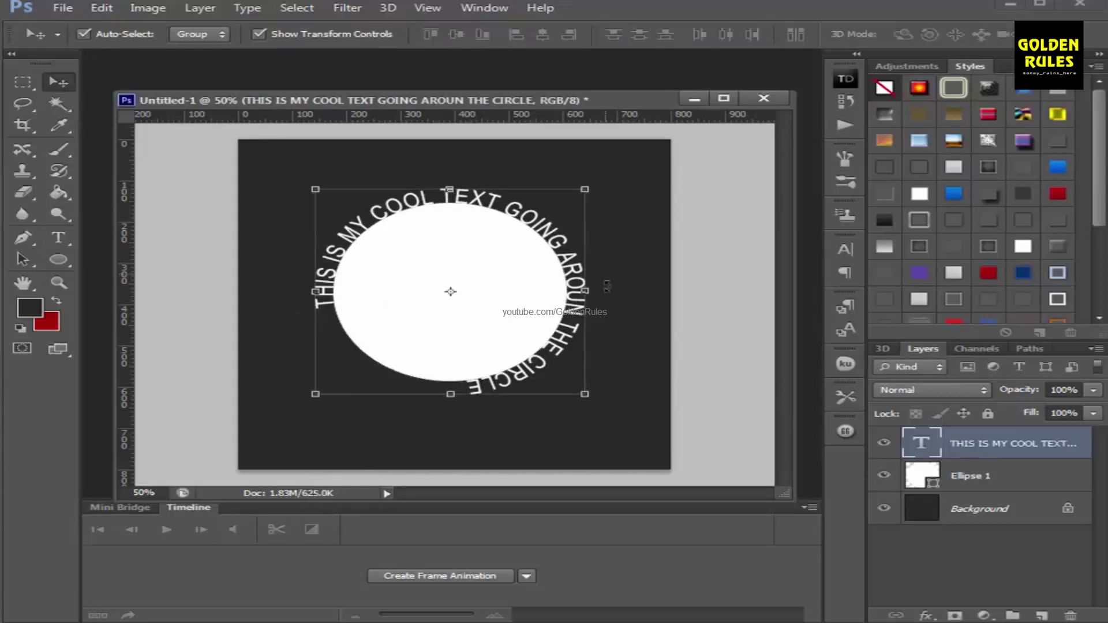
Step: Scale the curved text layer up to about 109% so it clears the circle's edge
{"action": "left_click", "coordinate": [626, 457]}
{"action": "left_click", "coordinate": [521, 344]}
{"action": "left_click", "coordinate": [584, 394]}
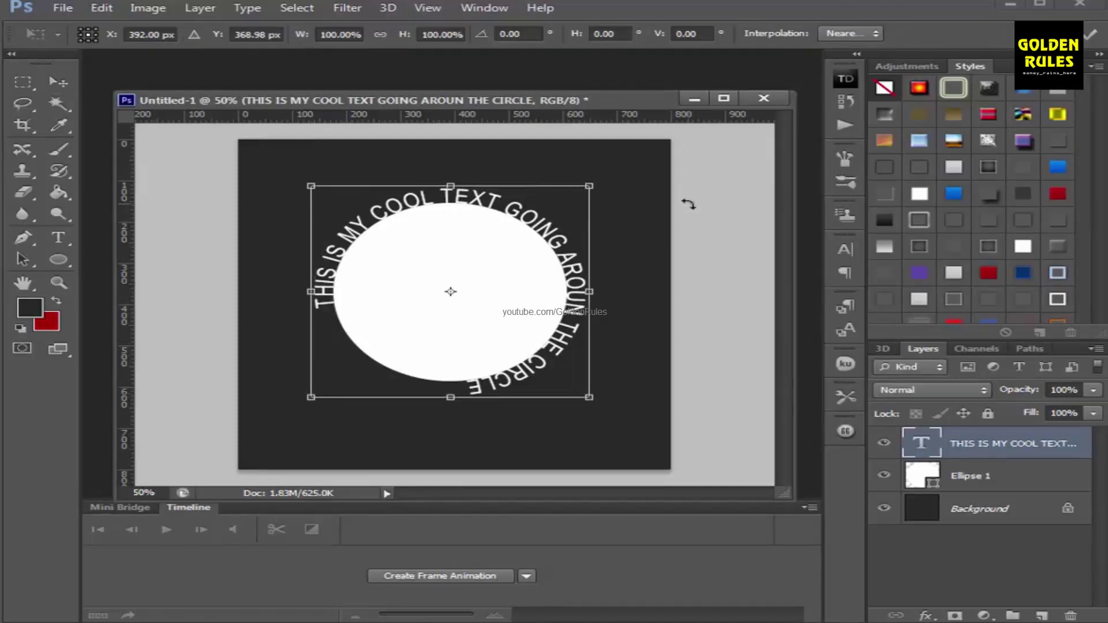
{"action": "key", "text": "Return"}
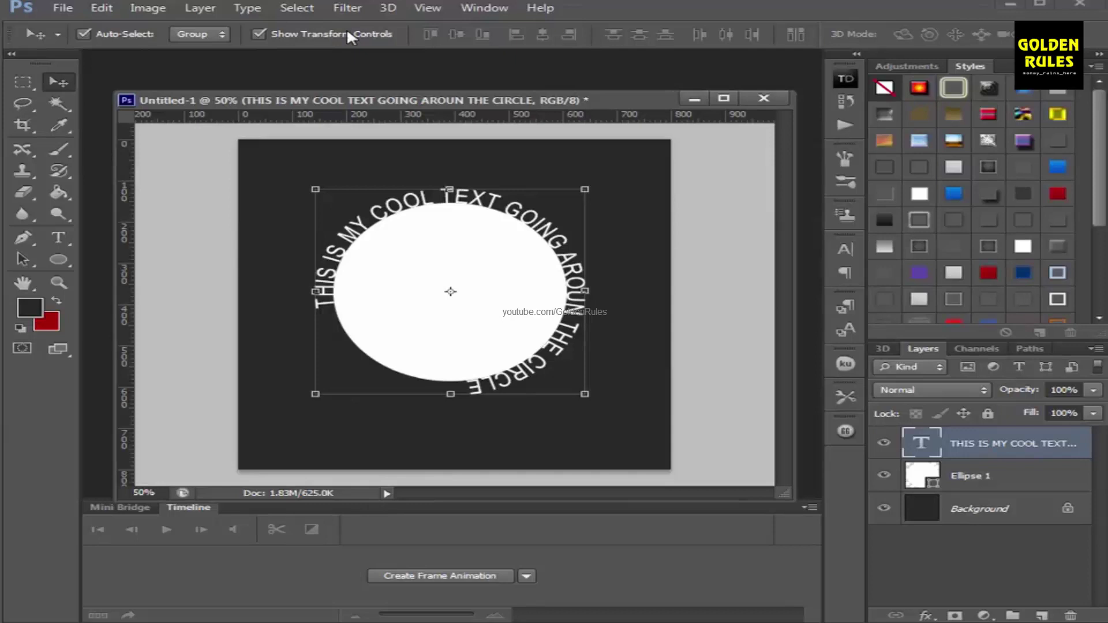
{"action": "left_click", "coordinate": [585, 394]}
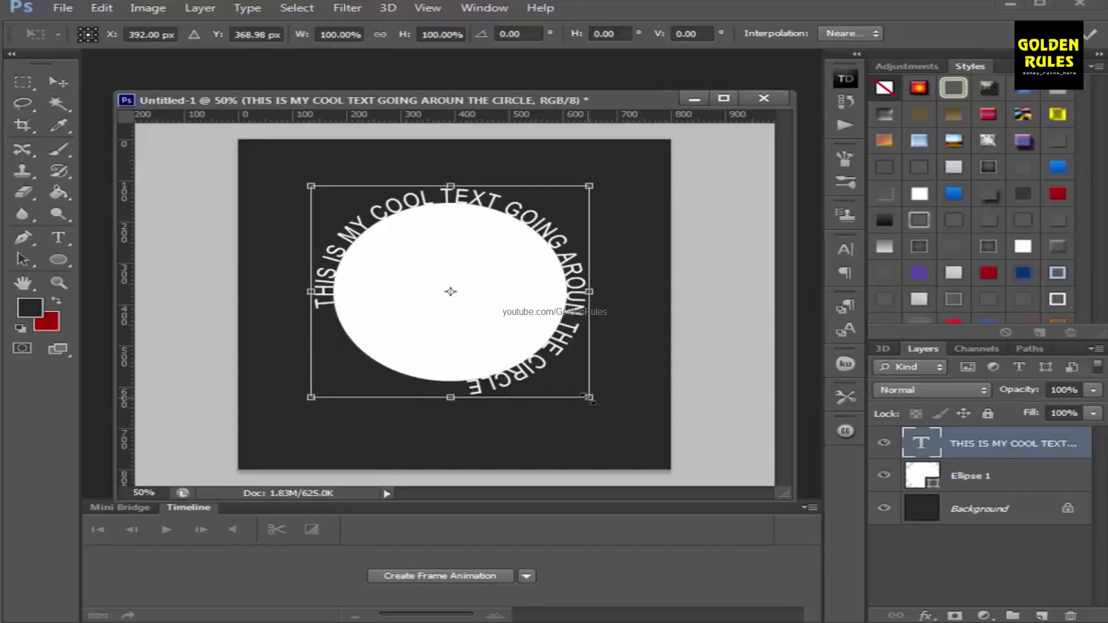
{"action": "left_click_drag", "start_coordinate": [590, 398], "coordinate": [604, 409]}
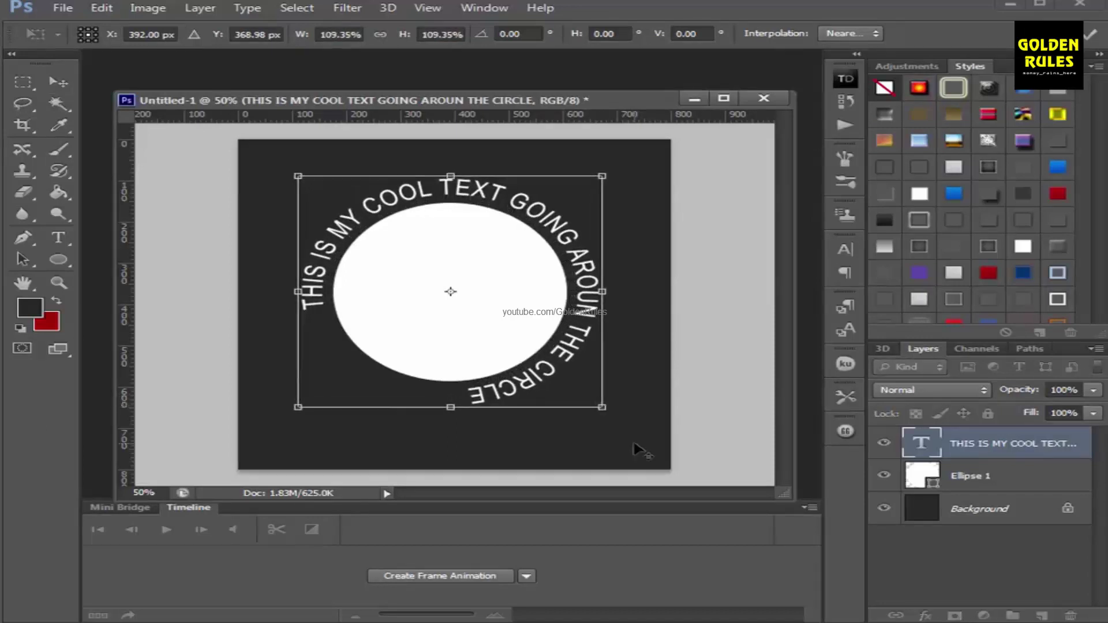
{"action": "key", "text": "Return"}
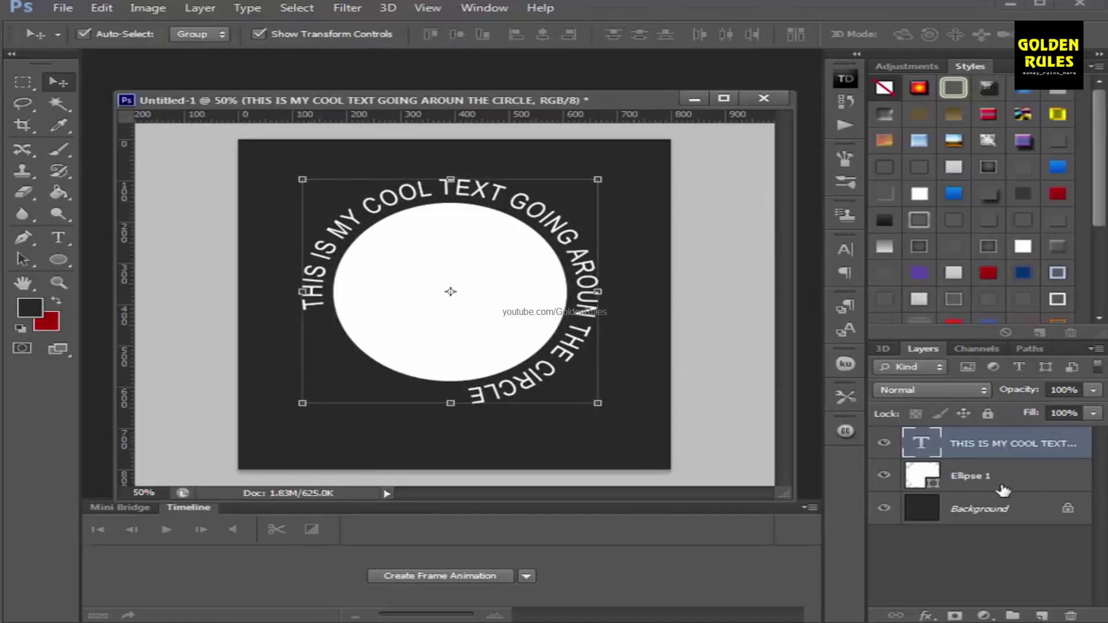
Step: Enlarge the Ellipse 1 circle to about 138% so it reaches the text ring
{"action": "left_click", "coordinate": [1006, 488]}
{"action": "left_click", "coordinate": [567, 382]}
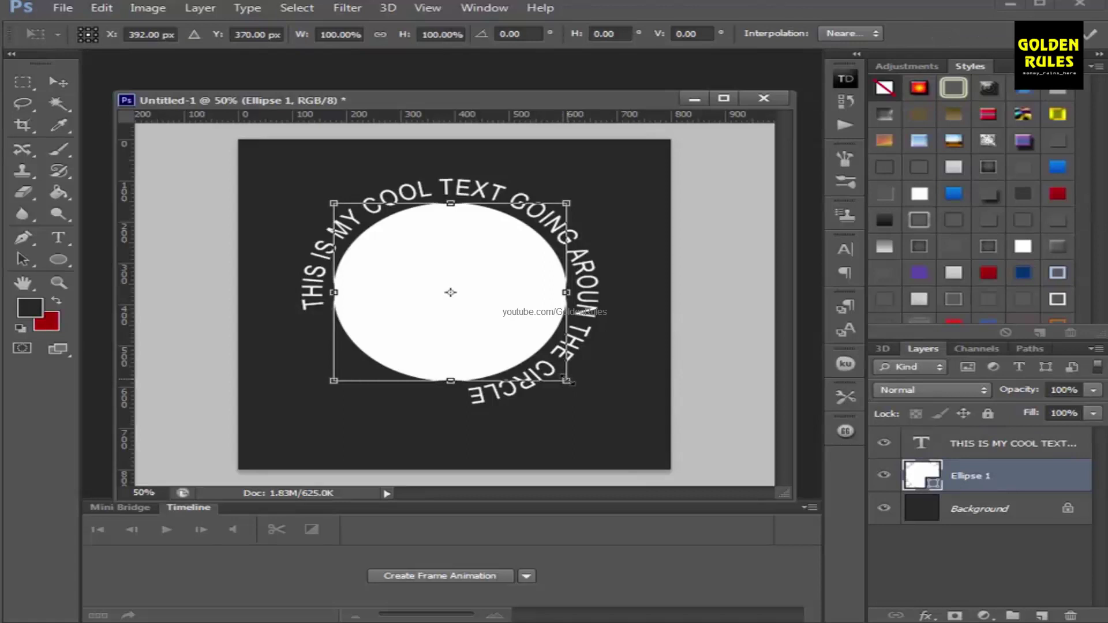
{"action": "left_click_drag", "start_coordinate": [561, 376], "coordinate": [613, 416]}
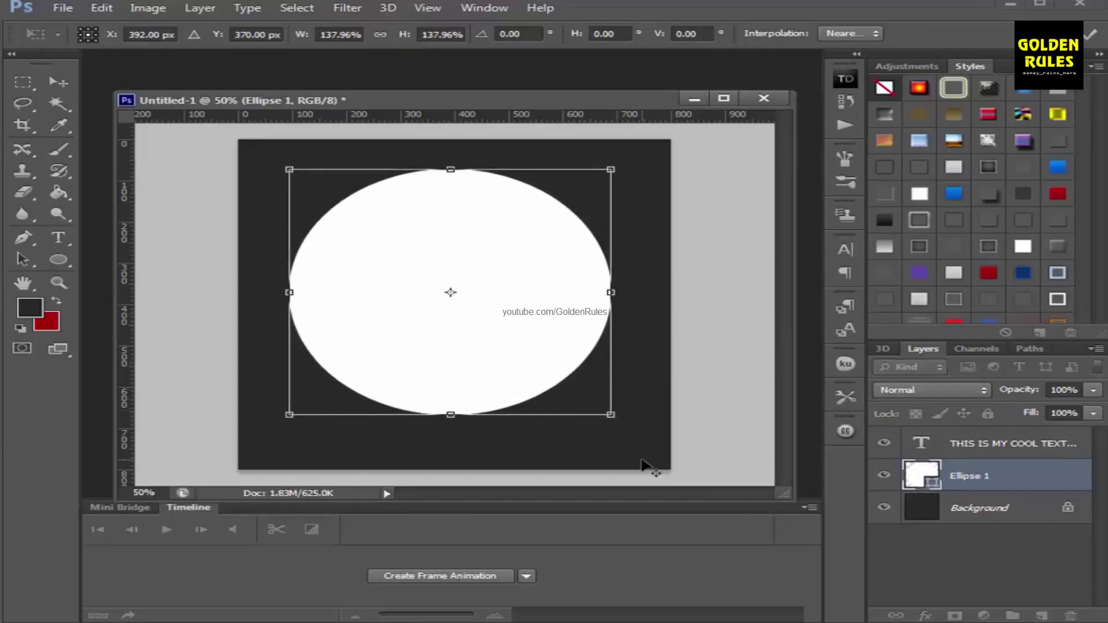
{"action": "key", "text": "Return"}
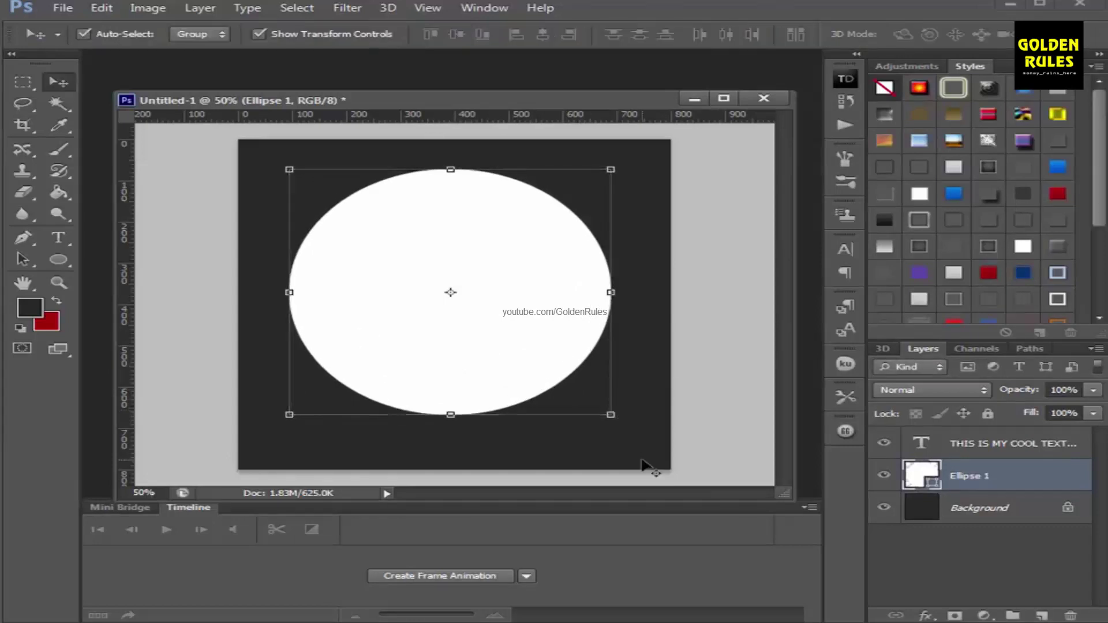
Step: Set the circle layer's opacity to 0%
{"action": "left_click", "coordinate": [1092, 392]}
{"action": "left_click_drag", "start_coordinate": [988, 409], "coordinate": [974, 408]}
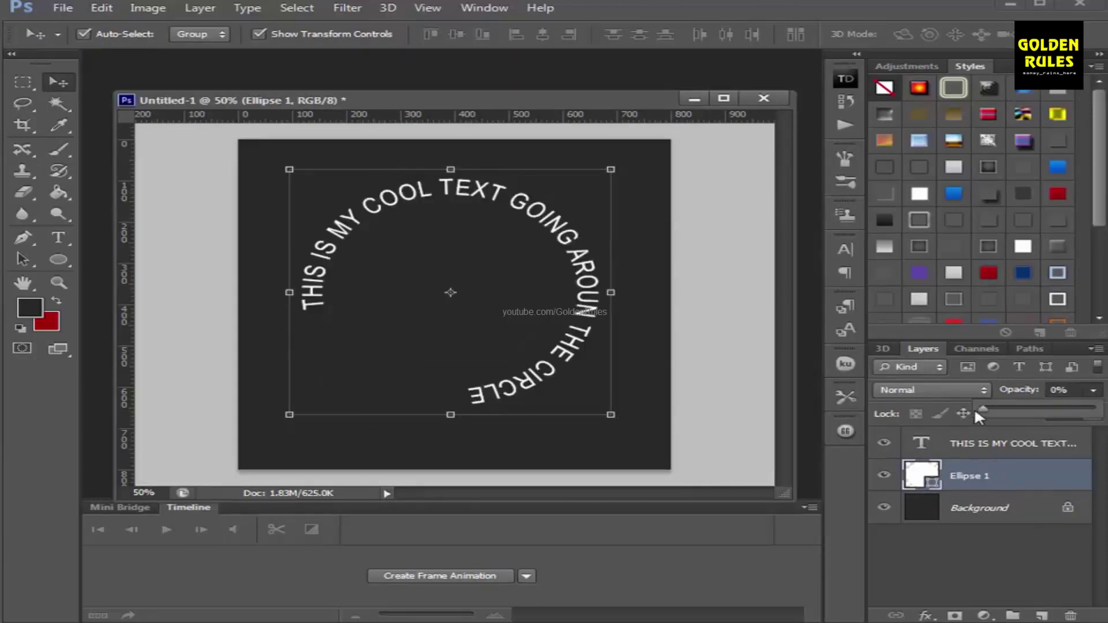
{"action": "left_click", "coordinate": [1028, 478]}
Step: Give the circle layer a white 7 px Stroke layer style
{"action": "key", "text": "h"}
{"action": "double_click", "coordinate": [1039, 475]}
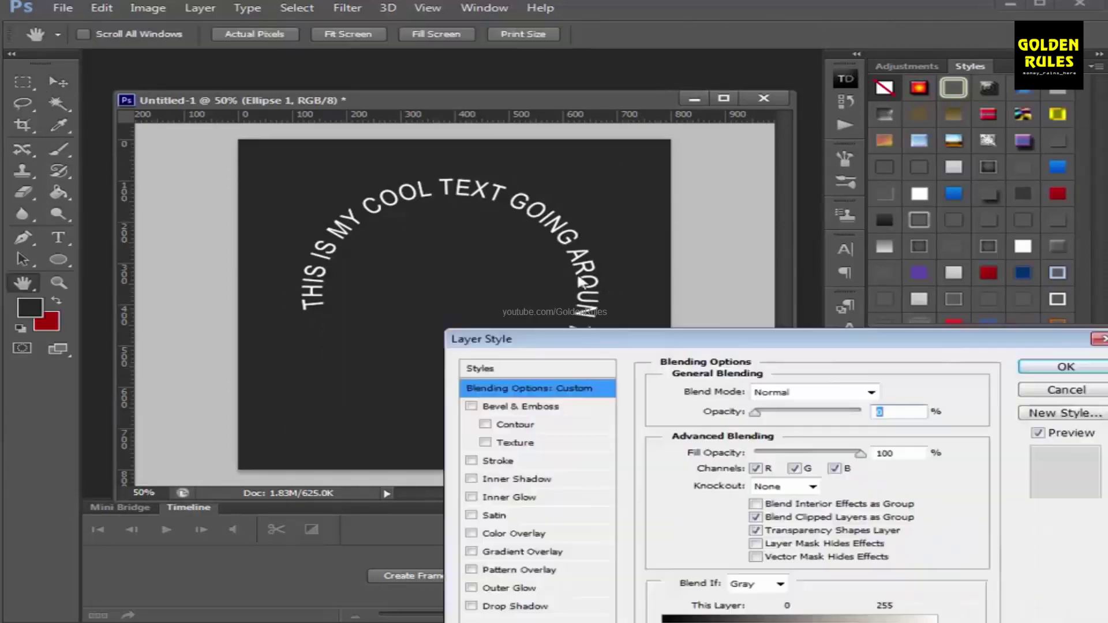
{"action": "left_click_drag", "start_coordinate": [829, 280], "coordinate": [557, 233]}
{"action": "left_click", "coordinate": [288, 345]}
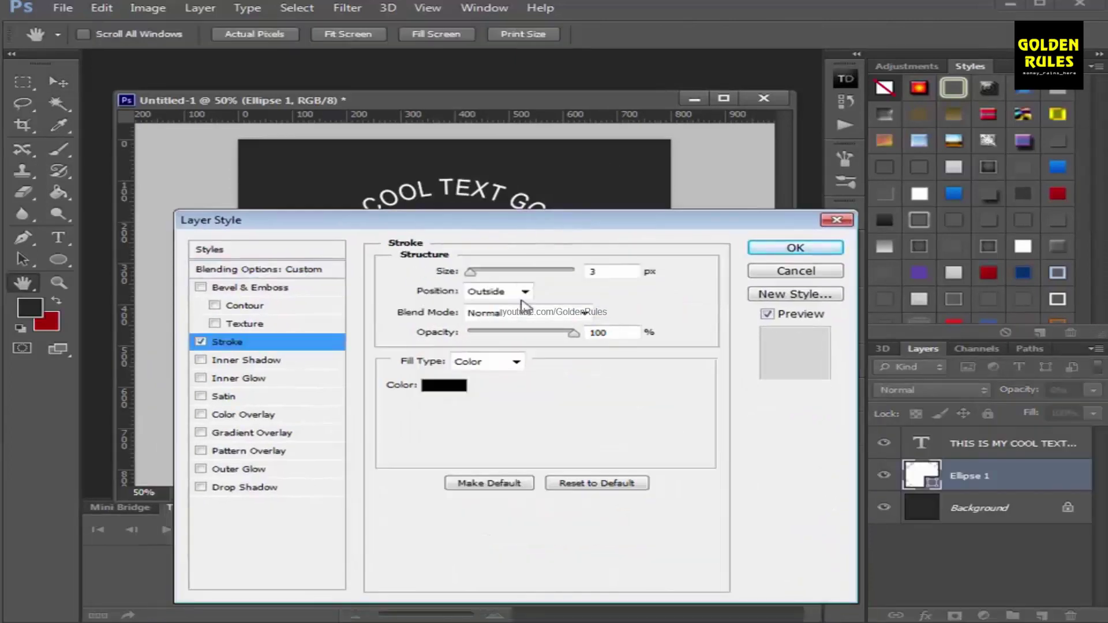
{"action": "left_click", "coordinate": [444, 385]}
{"action": "left_click", "coordinate": [447, 190]}
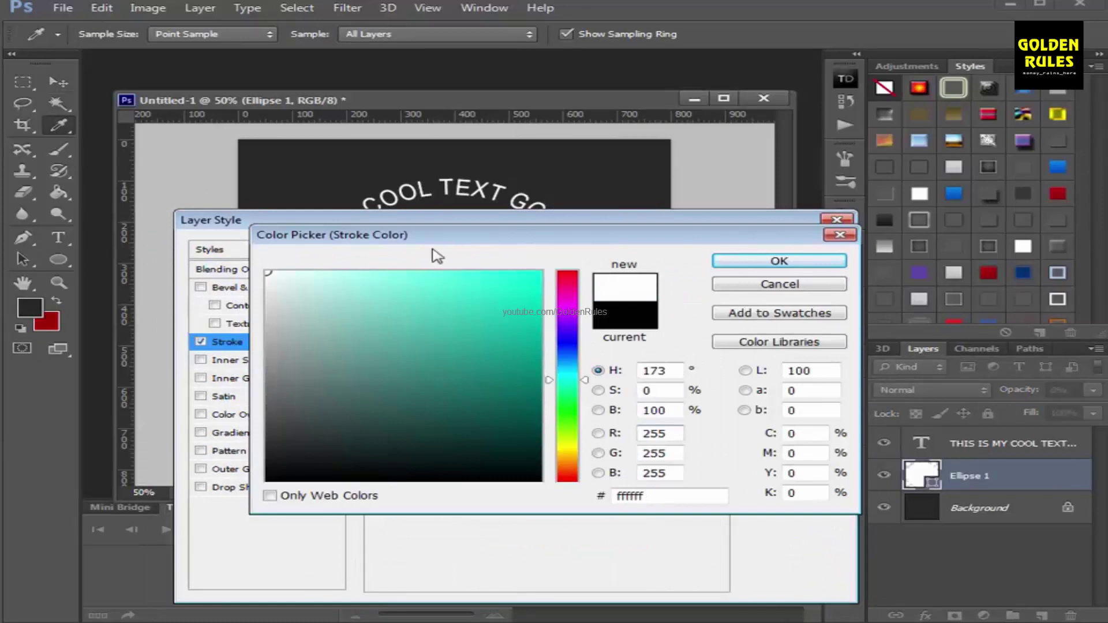
{"action": "left_click", "coordinate": [750, 262]}
{"action": "left_click_drag", "start_coordinate": [456, 272], "coordinate": [489, 272]}
{"action": "left_click_drag", "start_coordinate": [640, 226], "coordinate": [623, 254]}
{"action": "left_click", "coordinate": [748, 276]}
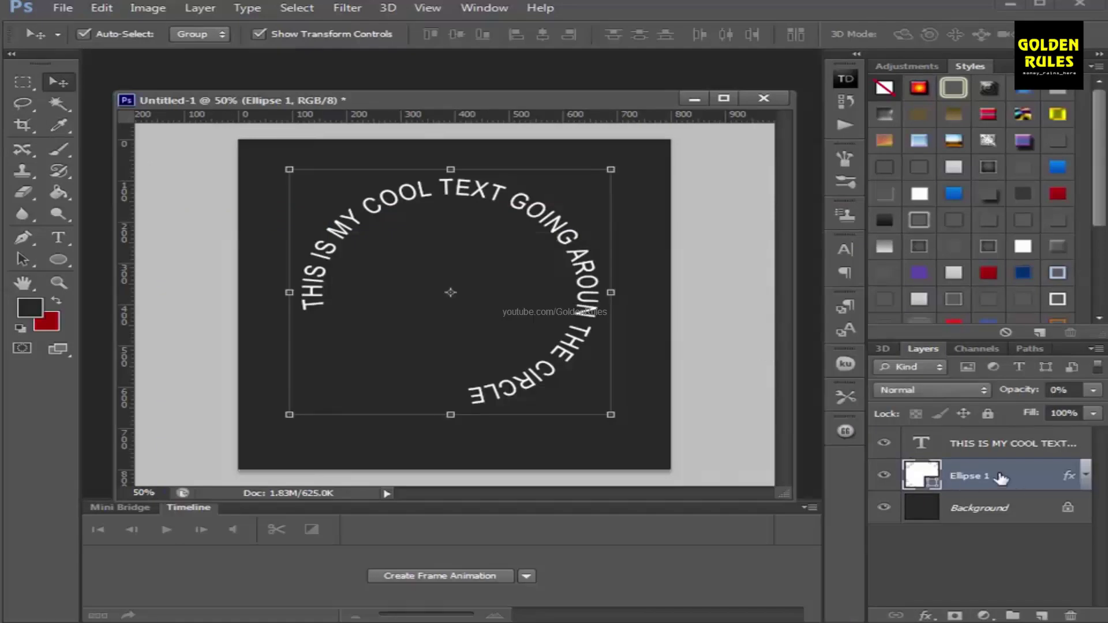
Step: In Blending Options, set the circle's Opacity to 100% and Fill Opacity to 0%
{"action": "left_click", "coordinate": [885, 443]}
{"action": "left_click", "coordinate": [885, 444]}
{"action": "double_click", "coordinate": [1030, 481]}
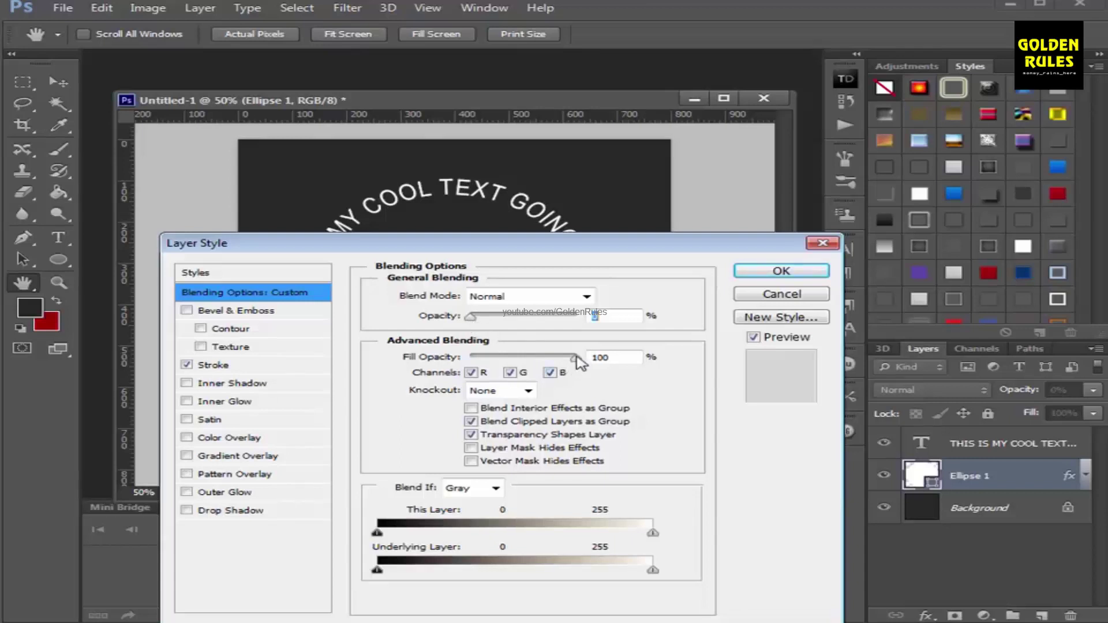
{"action": "left_click_drag", "start_coordinate": [470, 317], "coordinate": [469, 359]}
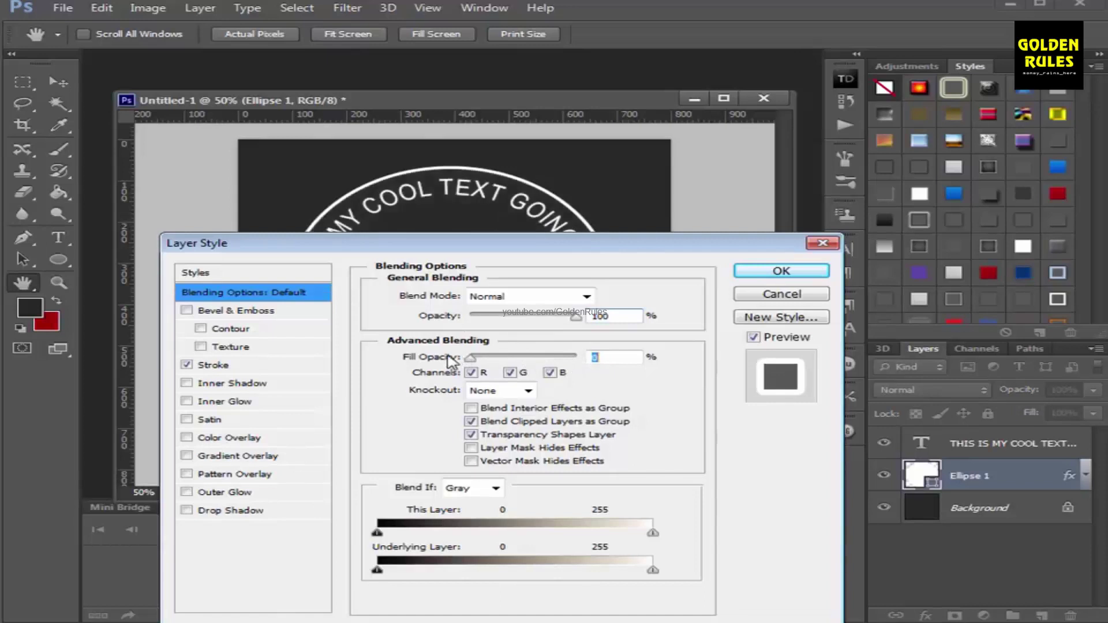
{"action": "left_click_drag", "start_coordinate": [615, 248], "coordinate": [580, 252]}
Step: Apply the blending changes and duplicate the Ellipse 1 layer
{"action": "left_click", "coordinate": [735, 277]}
{"action": "key", "text": "v"}
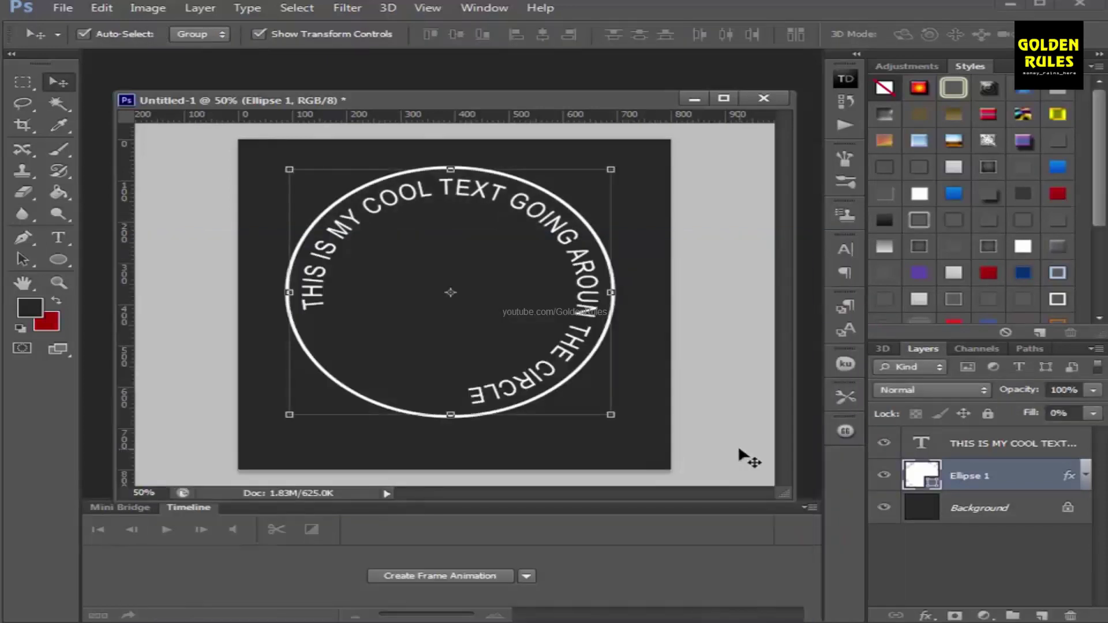
{"action": "right_click", "coordinate": [1030, 484]}
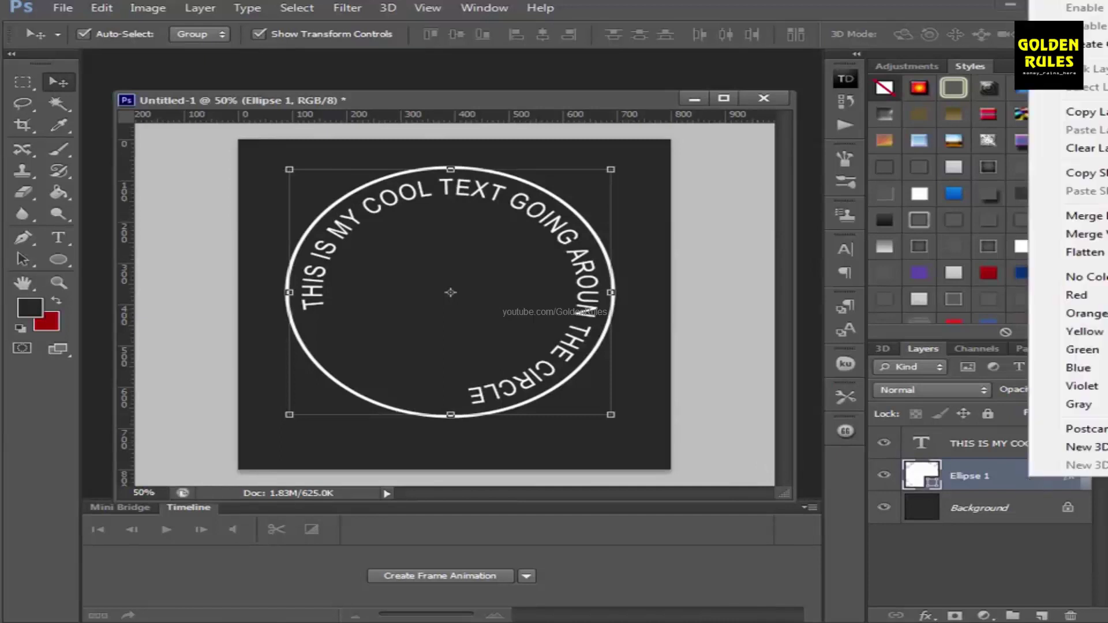
{"action": "left_click", "coordinate": [1085, 5]}
{"action": "left_click", "coordinate": [828, 180]}
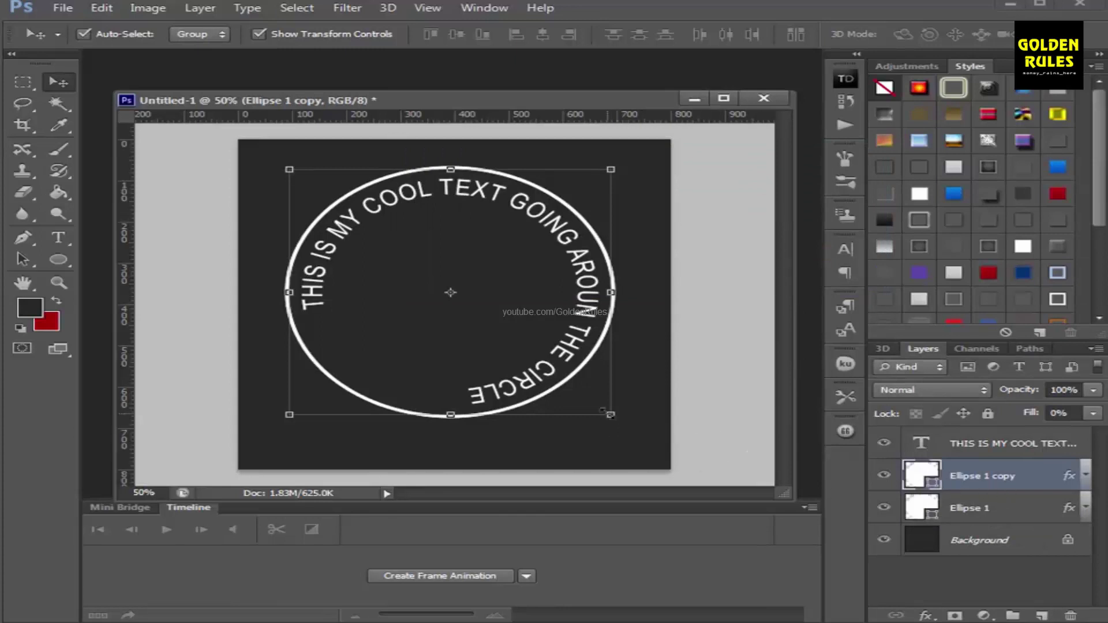
Step: Shrink the duplicate ring to about 67% so it sits inside the curved text
{"action": "key", "text": "ctrl+t"}
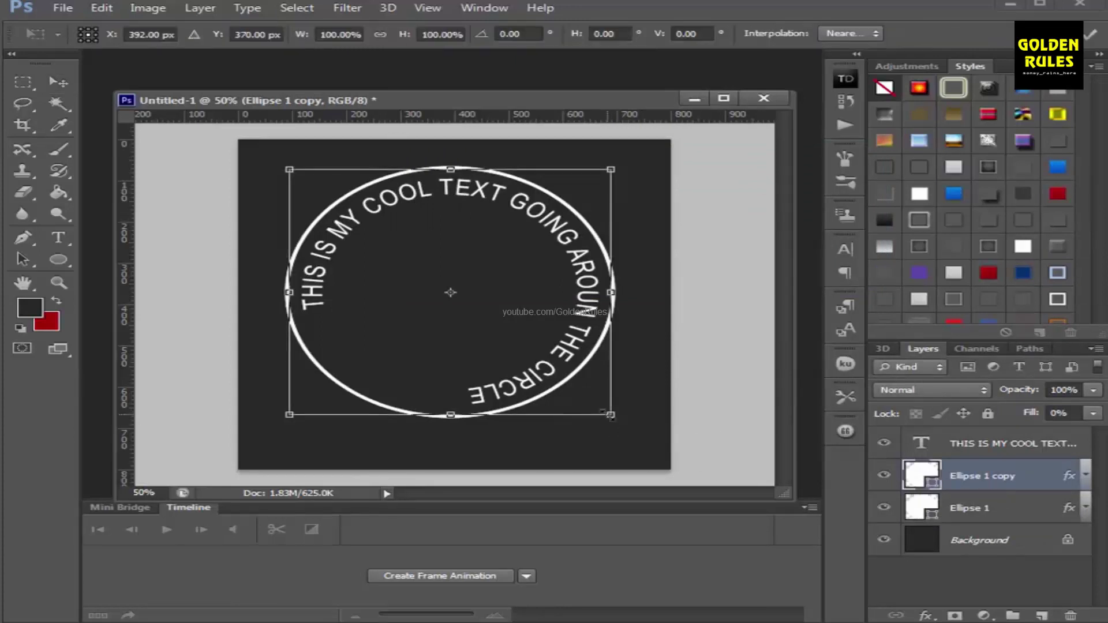
{"action": "left_click_drag", "start_coordinate": [610, 414], "coordinate": [558, 374]}
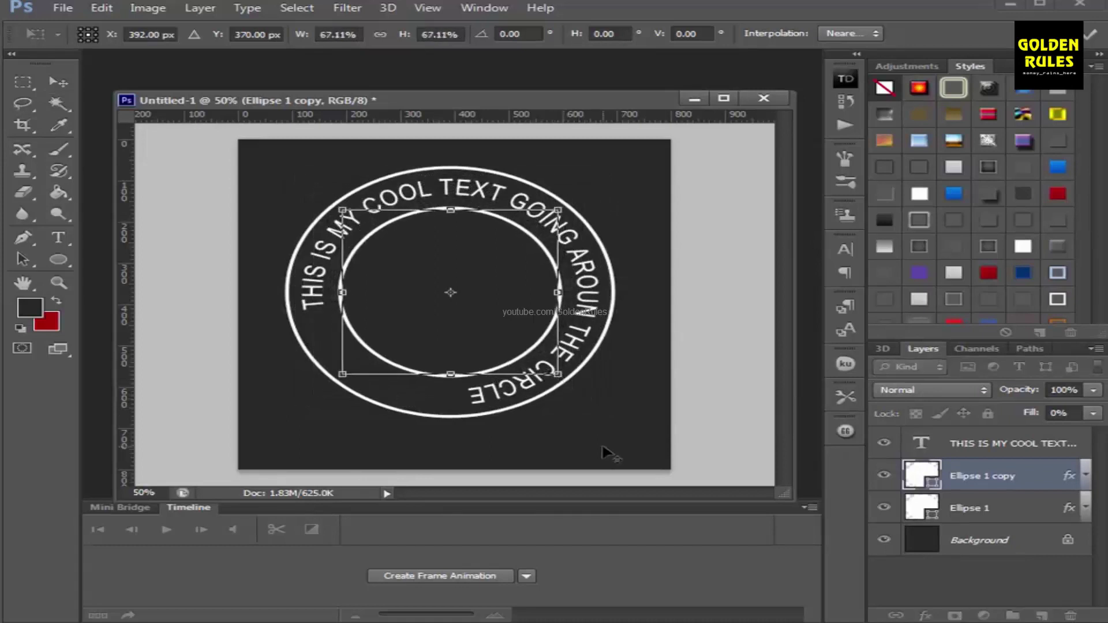
{"action": "key", "text": "Return"}
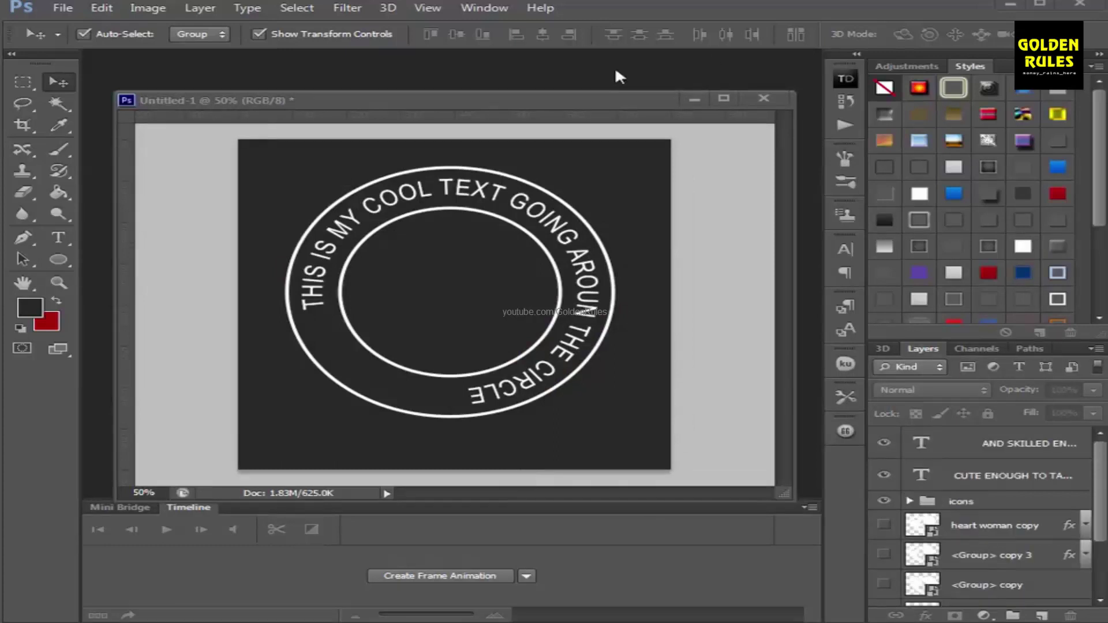
Step: Delete the curved text and both outline rings from Untitled-1
{"action": "left_click", "coordinate": [596, 401]}
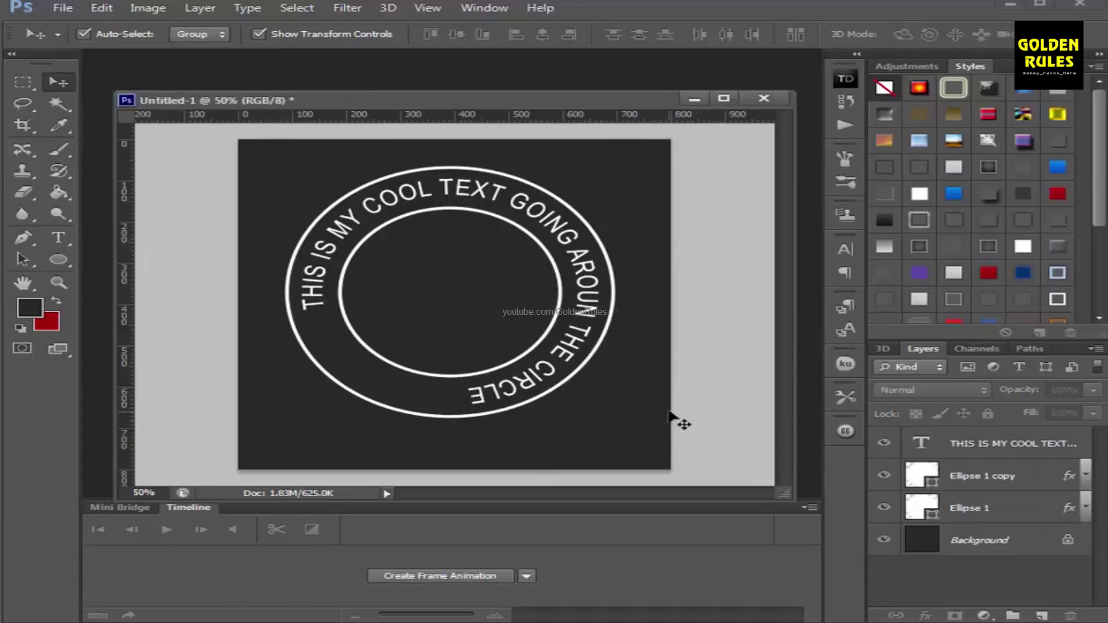
{"action": "left_click_drag", "start_coordinate": [662, 407], "coordinate": [194, 173]}
{"action": "key", "text": "Delete"}
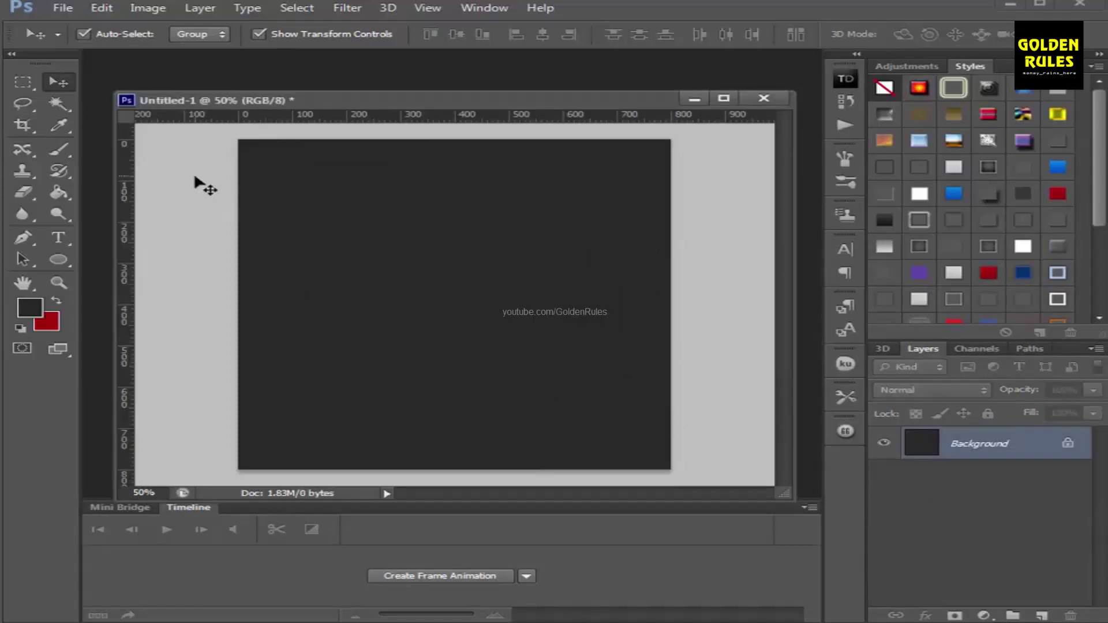
Step: Inspect the heart's curved text layers in design-2.psd, then cycle between the two documents
{"action": "left_click", "coordinate": [587, 51]}
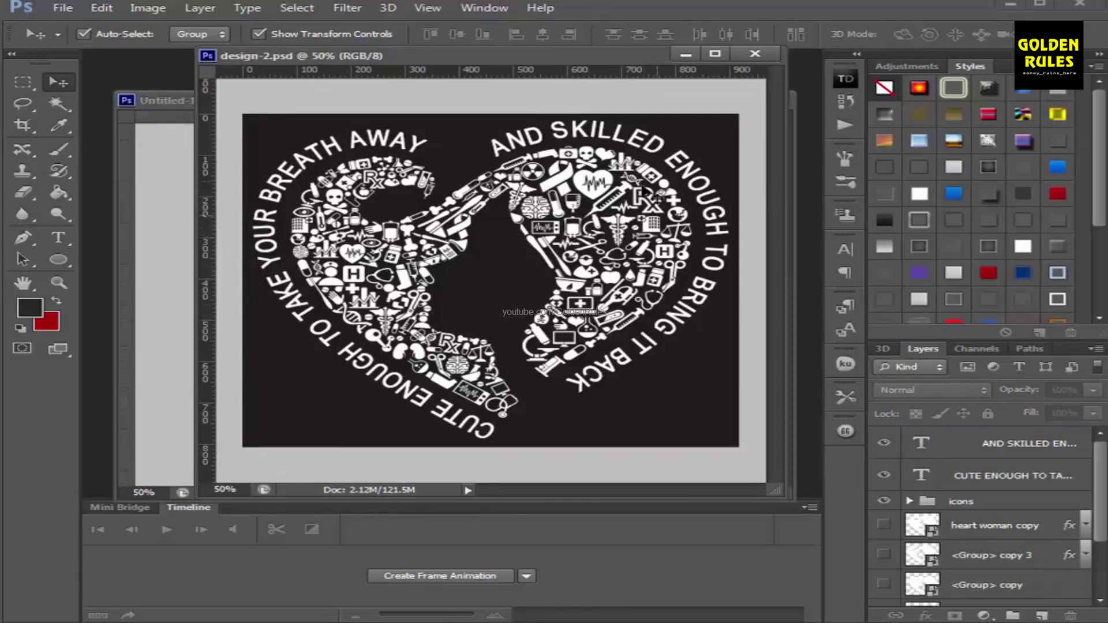
{"action": "left_click", "coordinate": [395, 243]}
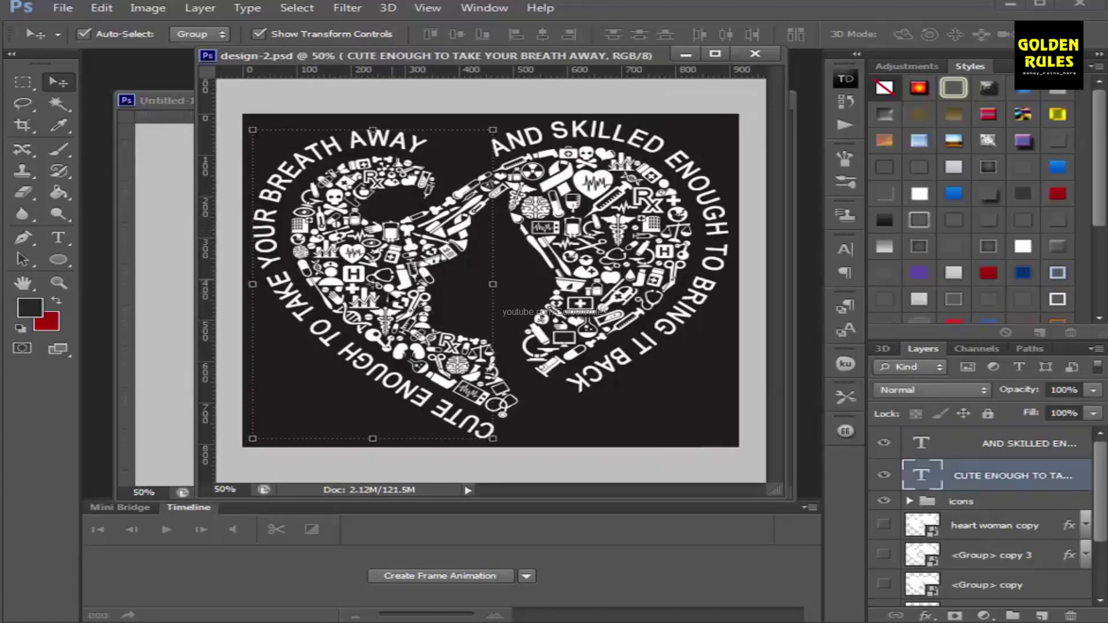
{"action": "left_click", "coordinate": [647, 248]}
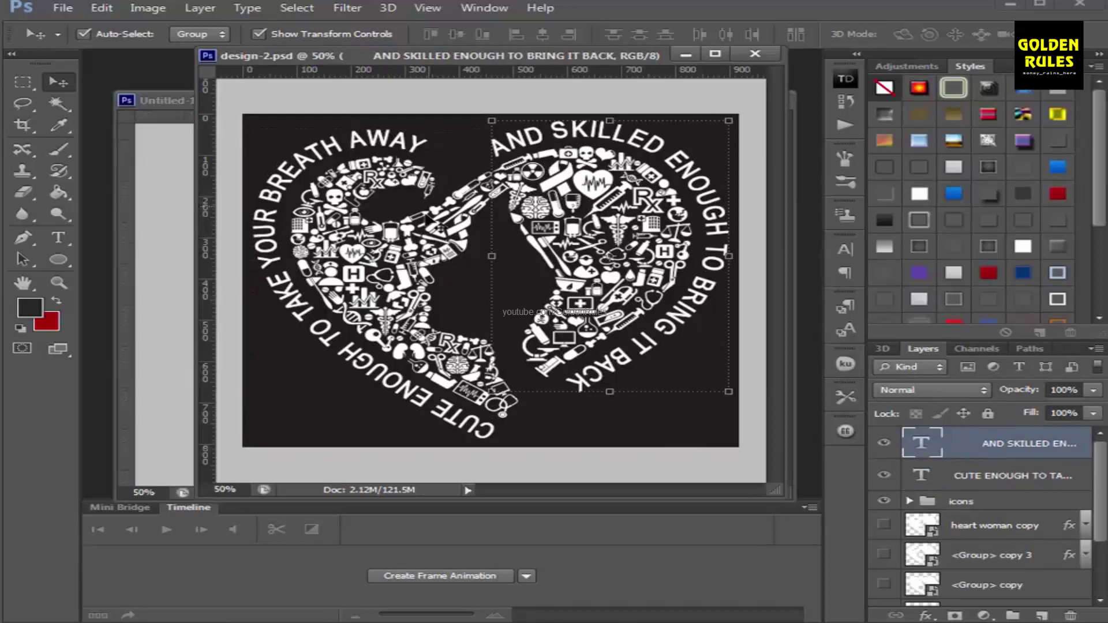
{"action": "left_click", "coordinate": [374, 181]}
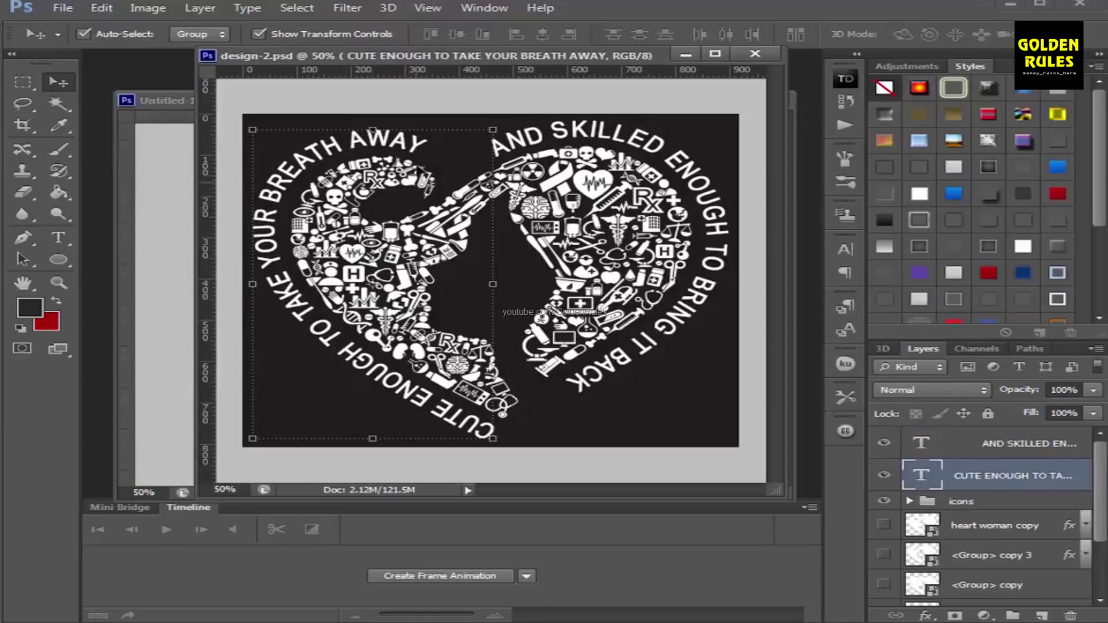
{"action": "left_click", "coordinate": [26, 259]}
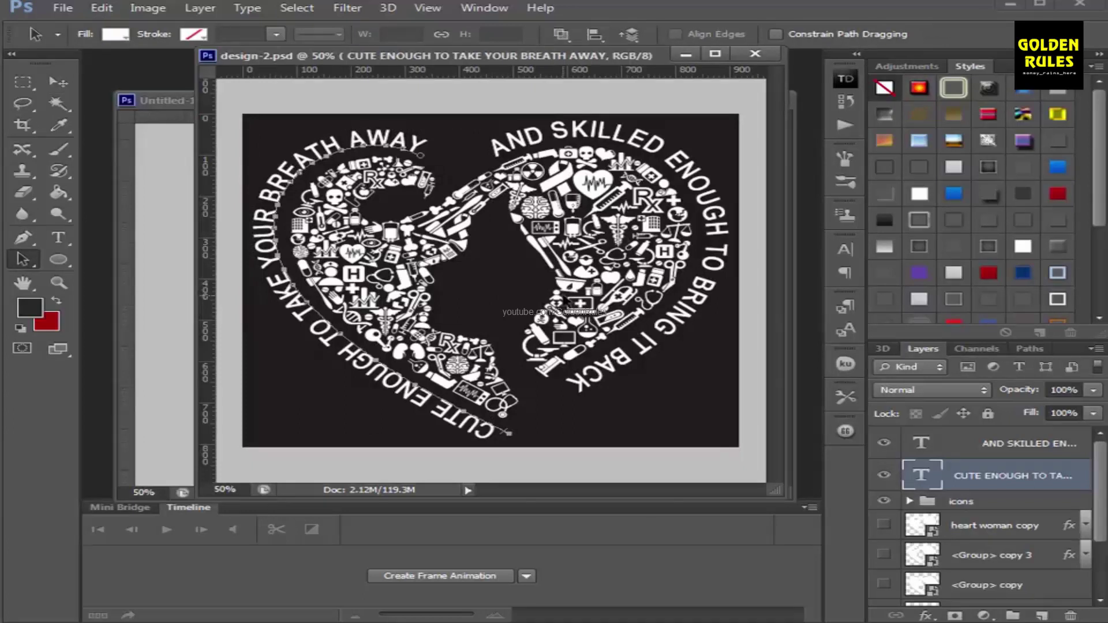
{"action": "key", "text": "v"}
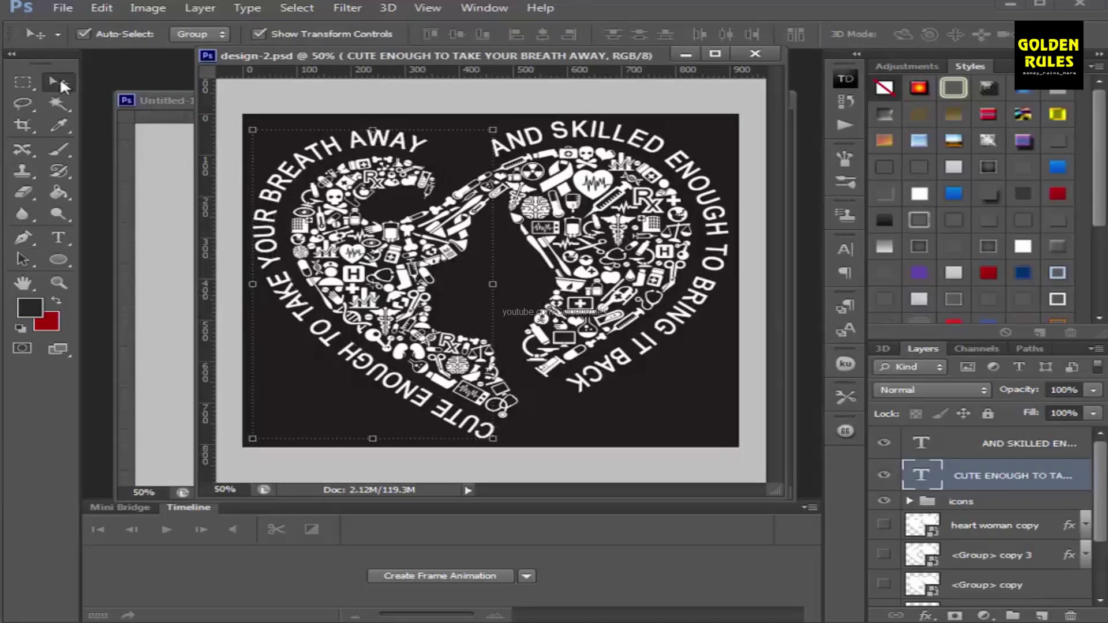
{"action": "key", "text": "ctrl+Tab"}
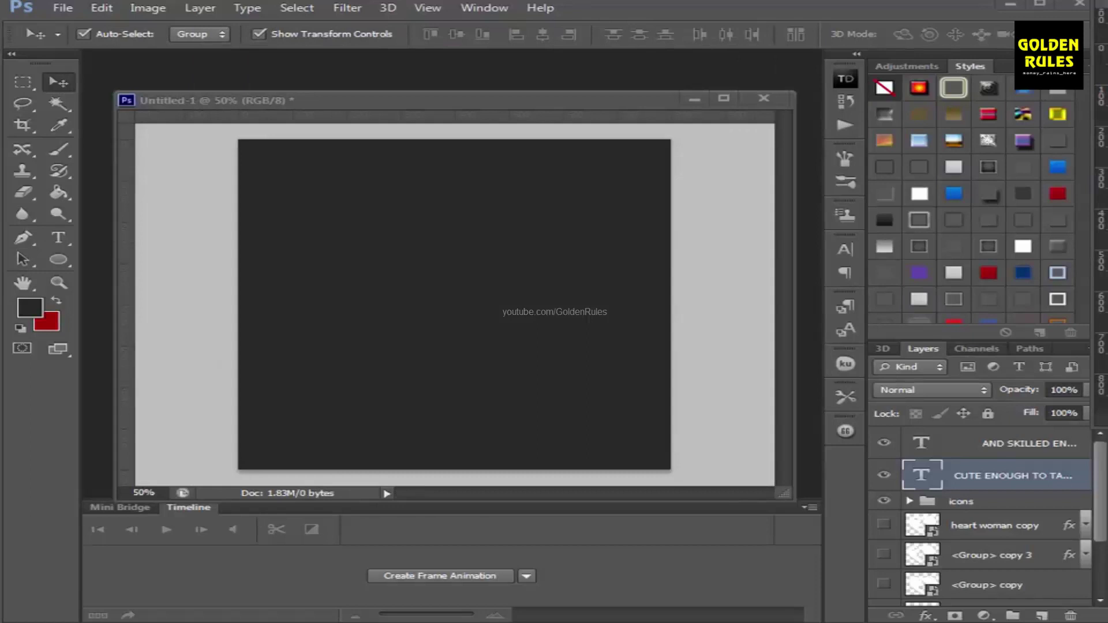
{"action": "key", "text": "ctrl+Tab"}
Step: Copy the icons heart group onto Untitled-1, centre it, and merge it into one layer
{"action": "left_click", "coordinate": [946, 317]}
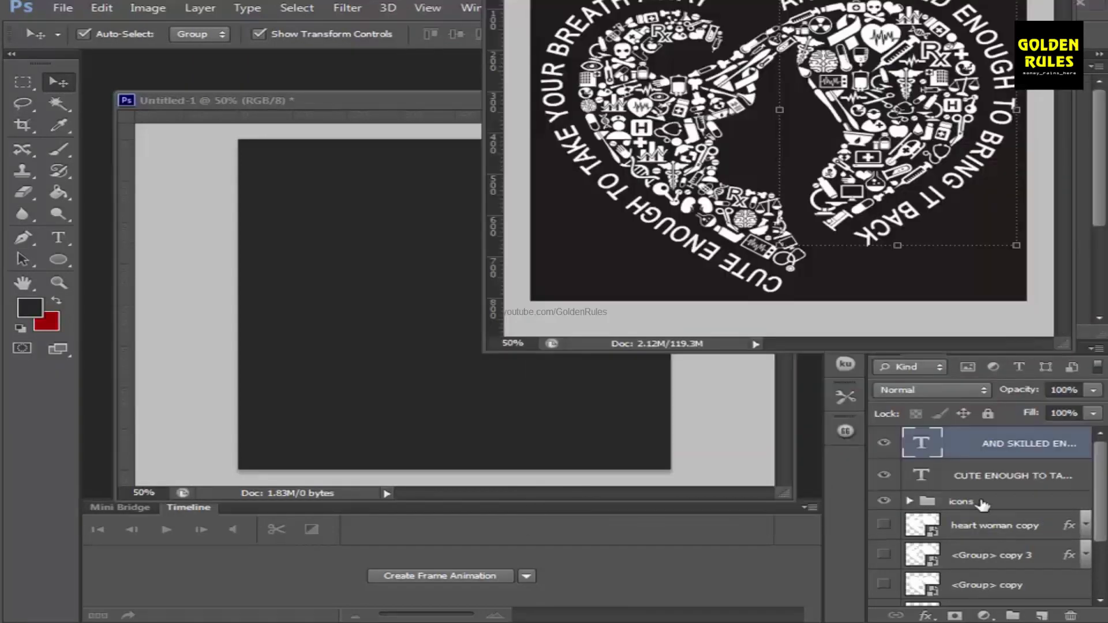
{"action": "left_click_drag", "start_coordinate": [993, 502], "coordinate": [383, 334]}
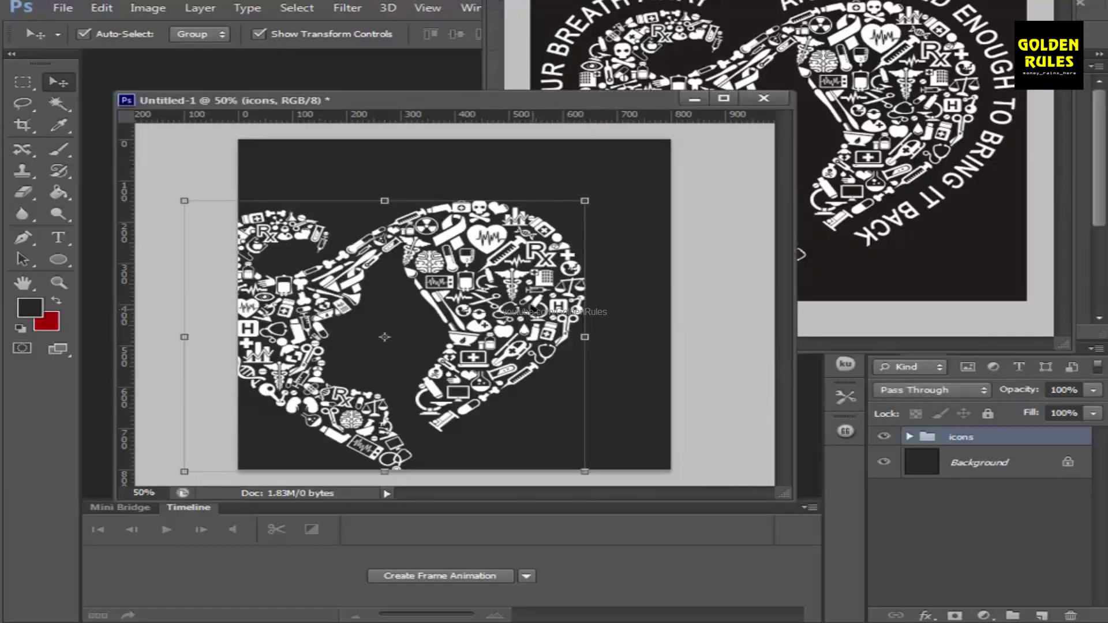
{"action": "left_click_drag", "start_coordinate": [537, 218], "coordinate": [586, 197]}
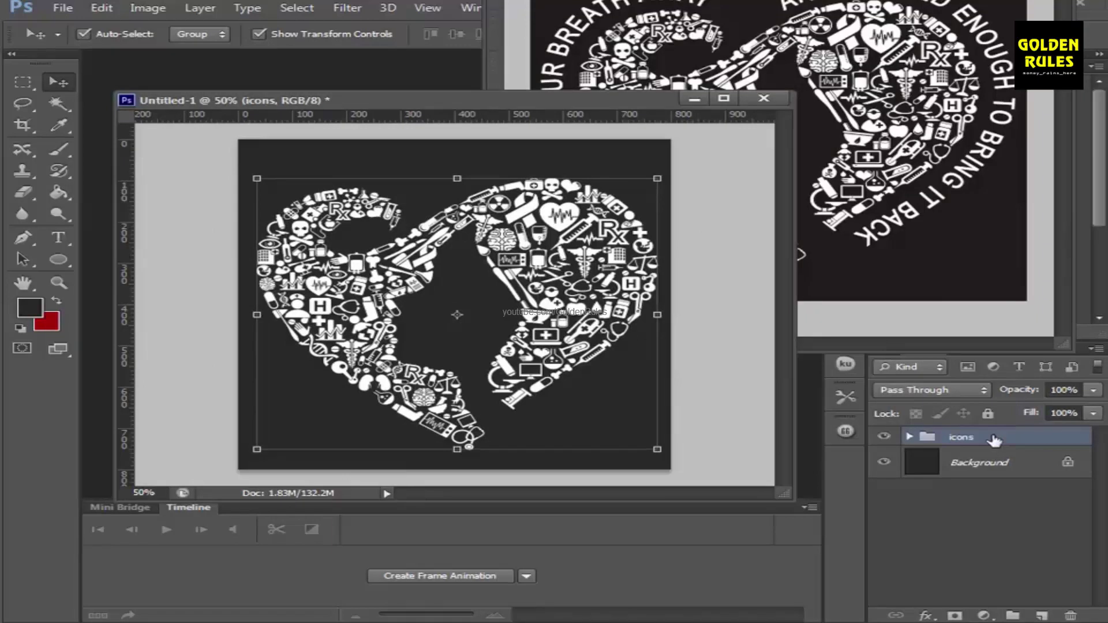
{"action": "key", "text": "ctrl+e"}
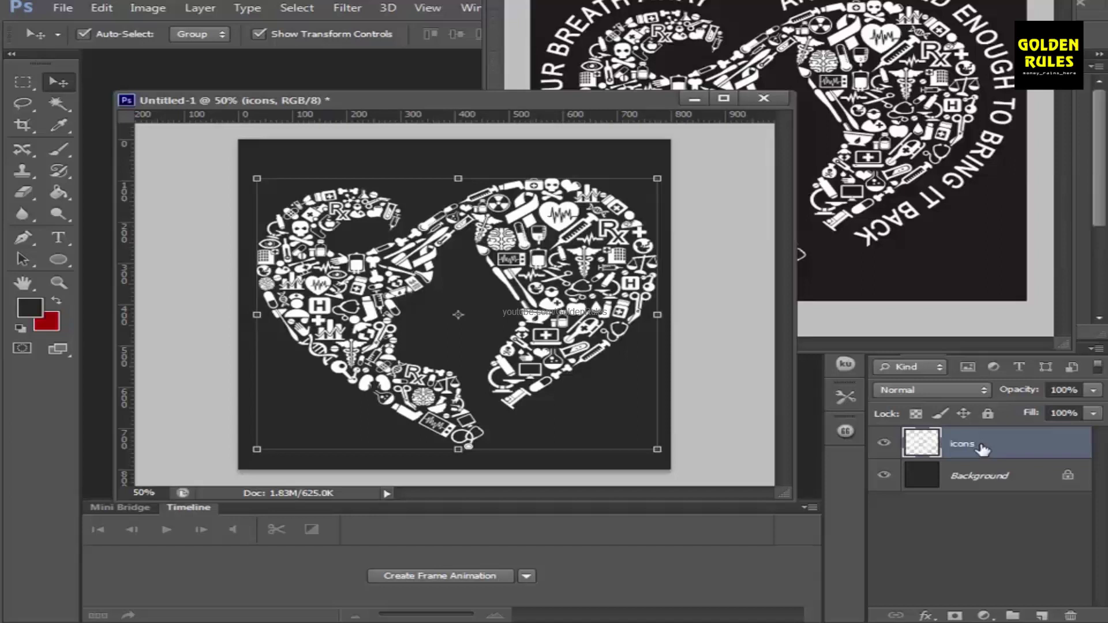
Step: Convert the icons layer to a smart object and scale it to about 67%
{"action": "right_click", "coordinate": [981, 449]}
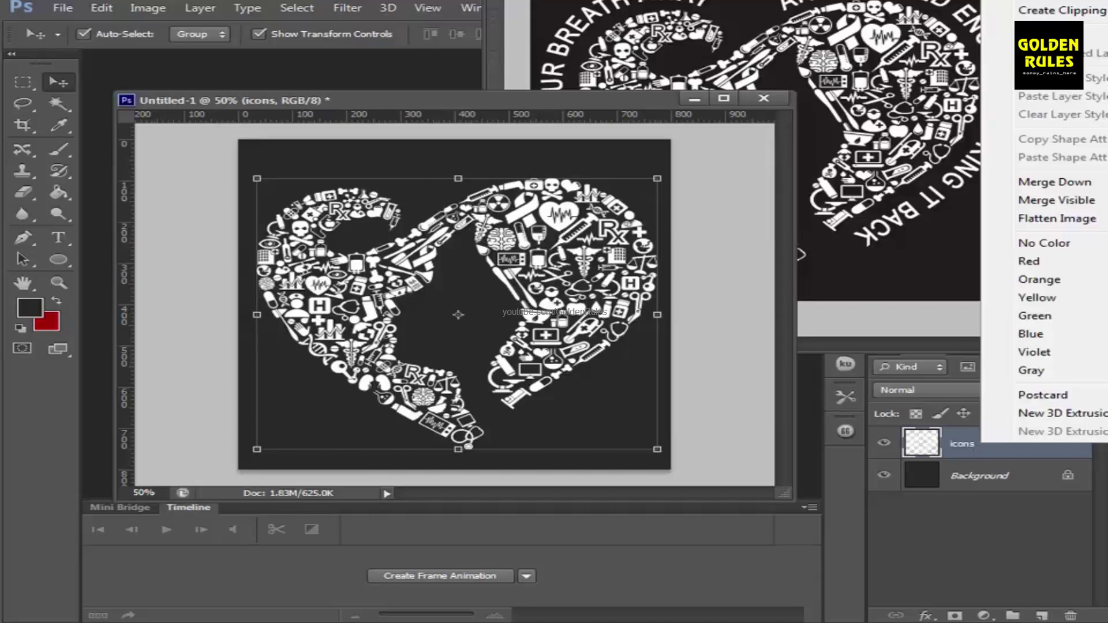
{"action": "left_click", "coordinate": [1038, 3]}
{"action": "key", "text": "ctrl+t"}
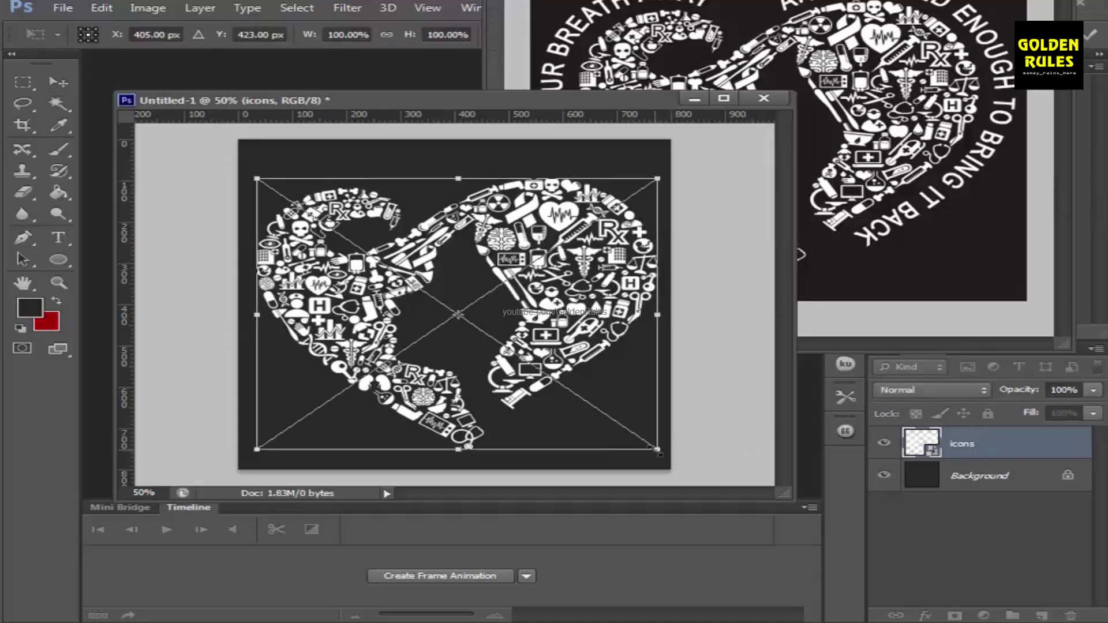
{"action": "left_click_drag", "start_coordinate": [658, 451], "coordinate": [591, 406]}
{"action": "left_click_drag", "start_coordinate": [543, 324], "coordinate": [535, 322]}
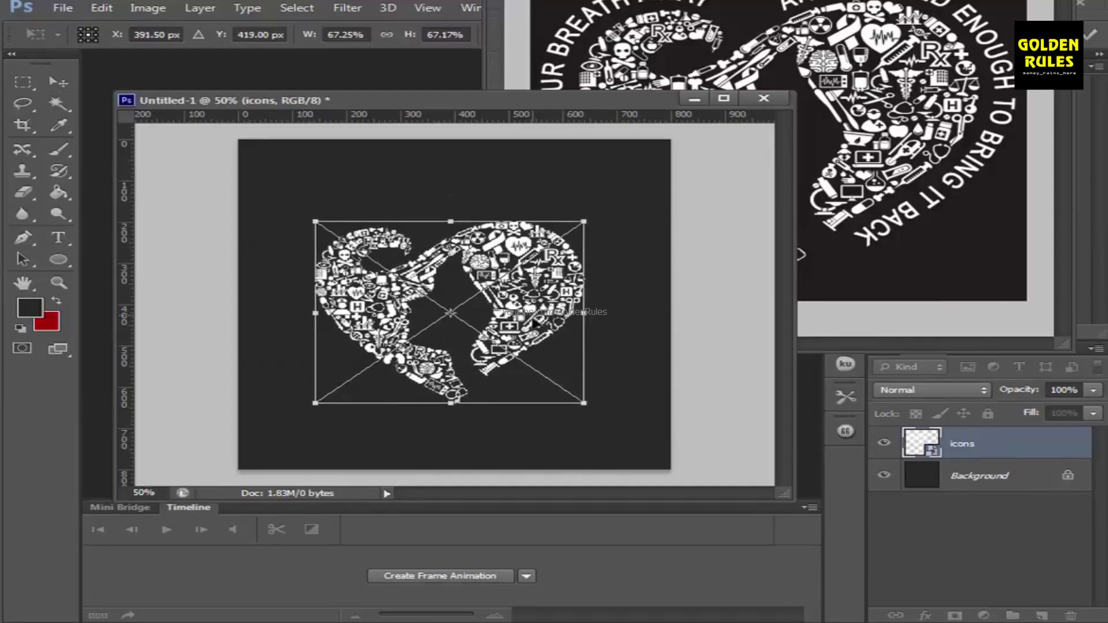
{"action": "key", "text": "Return"}
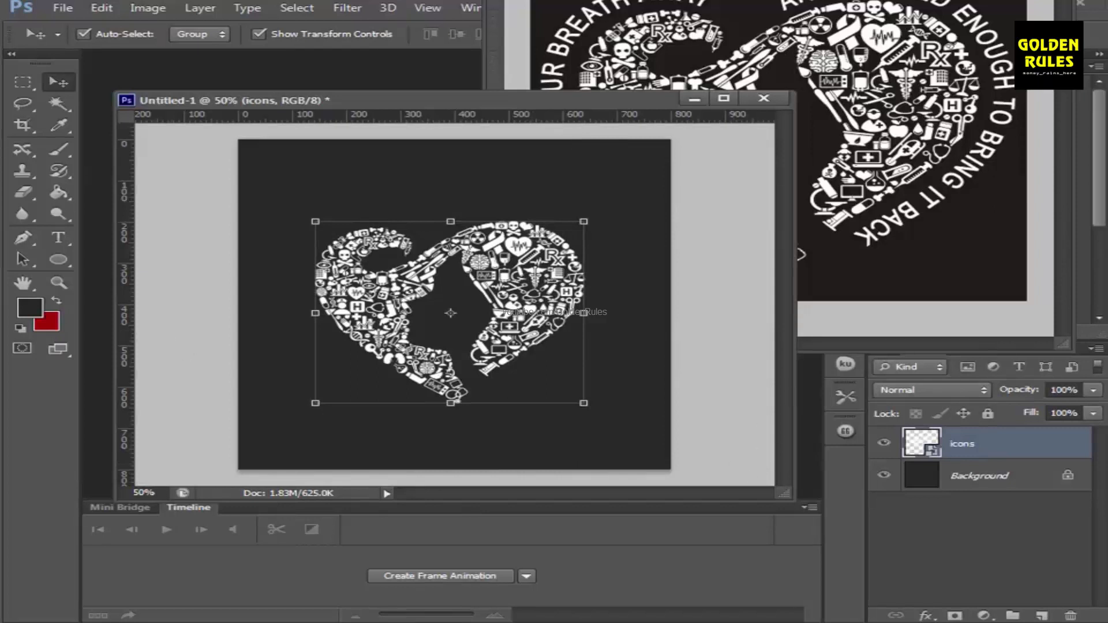
Step: Zoom to 100%, enlarge the document window, and move the heart down-right
{"action": "left_click", "coordinate": [58, 283]}
{"action": "key", "text": "ctrl+plus"}
{"action": "key", "text": "ctrl+plus"}
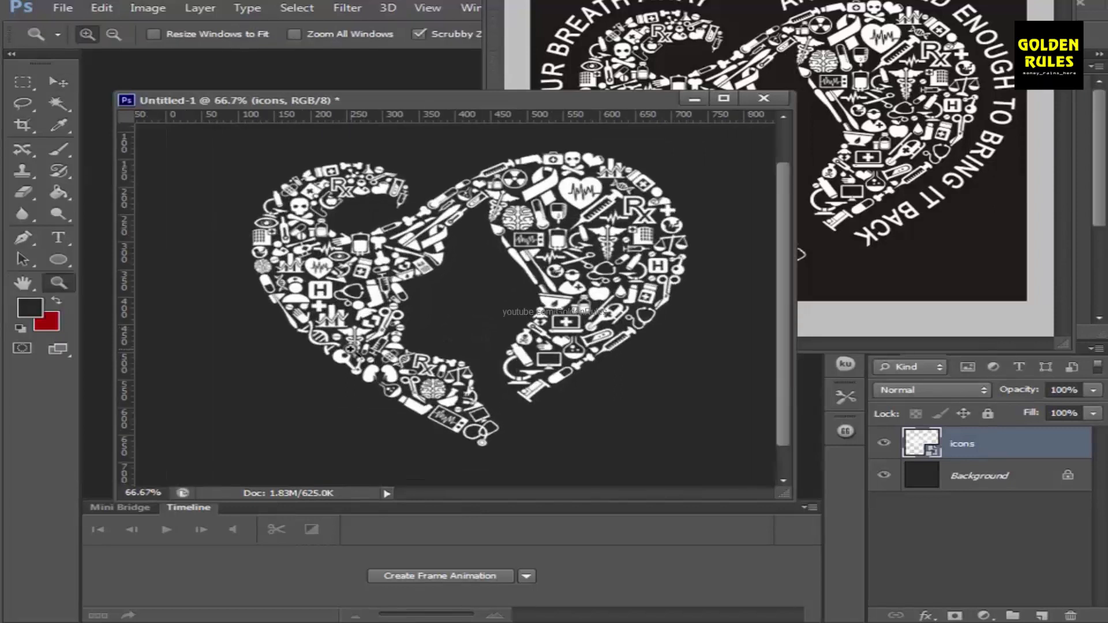
{"action": "left_click_drag", "start_coordinate": [783, 488], "coordinate": [922, 600]}
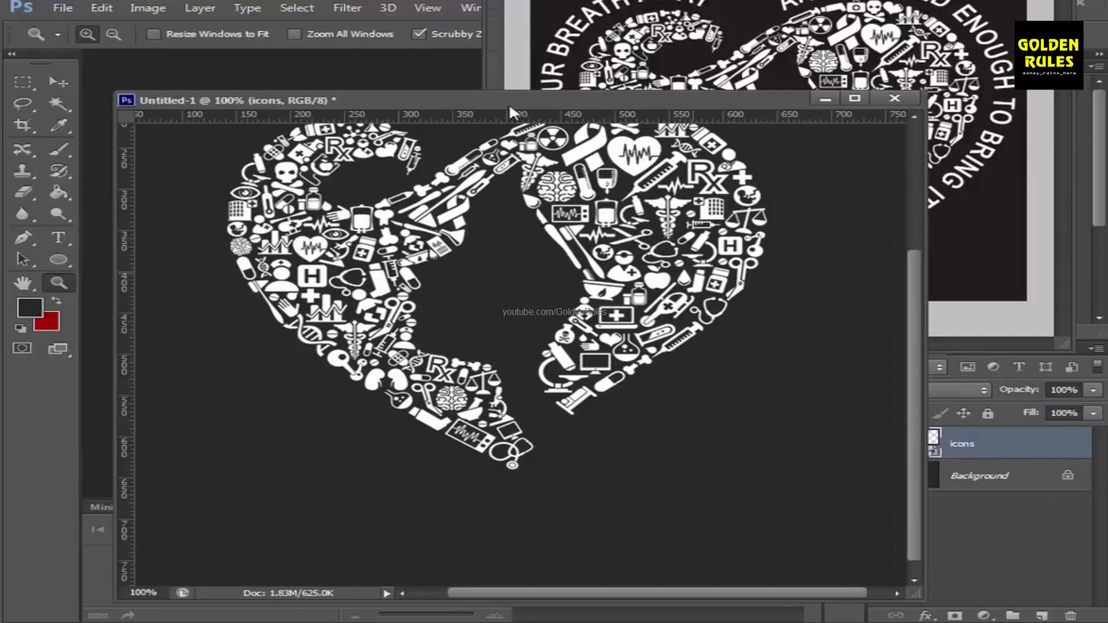
{"action": "left_click_drag", "start_coordinate": [522, 100], "coordinate": [553, 45]}
{"action": "left_click", "coordinate": [65, 86]}
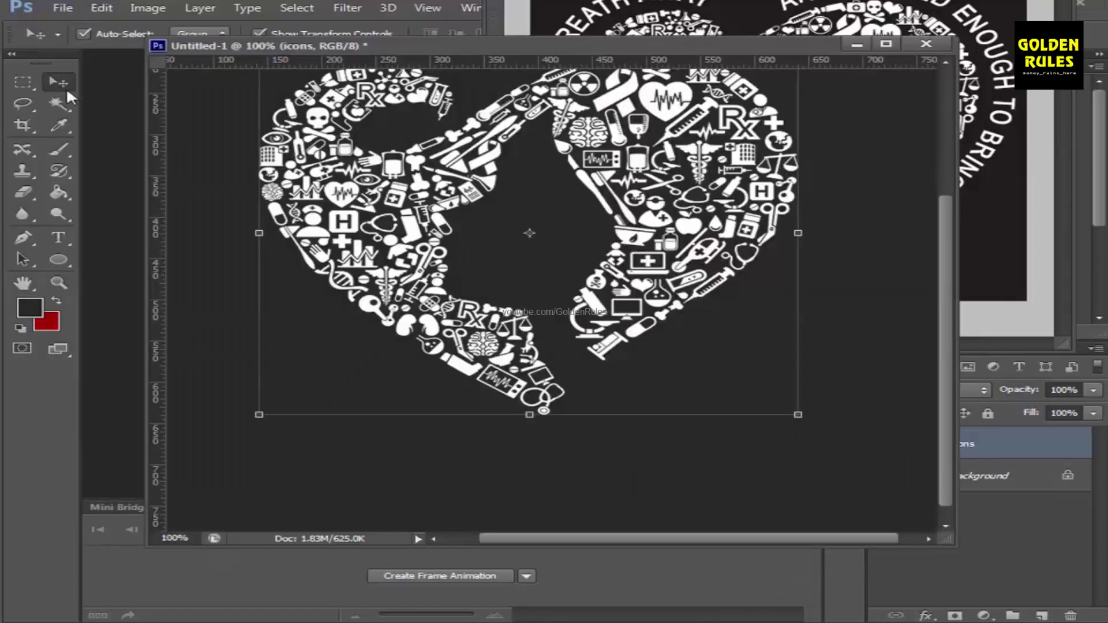
{"action": "left_click_drag", "start_coordinate": [398, 219], "coordinate": [457, 248]}
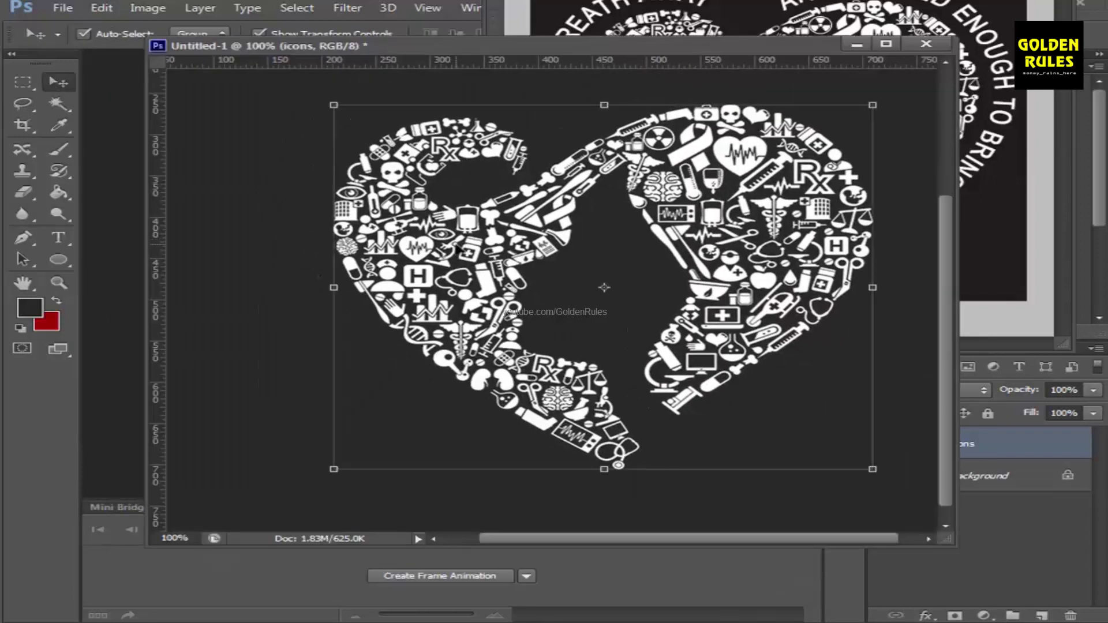
Step: With the Pen Tool, trace a path from the heart's bottom tip up its left edge
{"action": "left_click", "coordinate": [25, 239]}
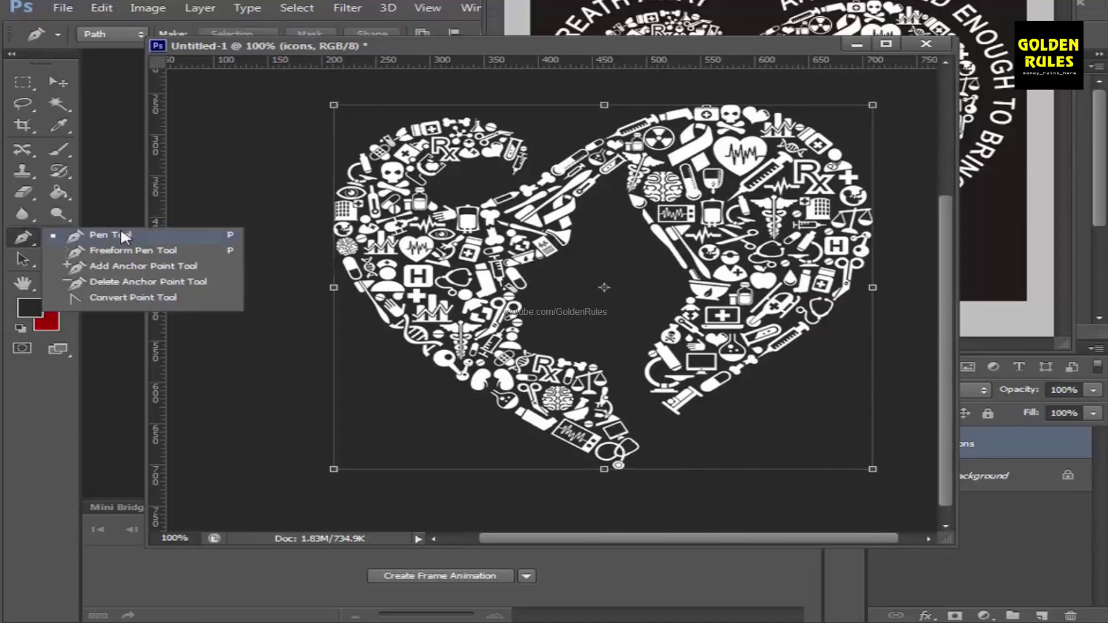
{"action": "left_click", "coordinate": [121, 234]}
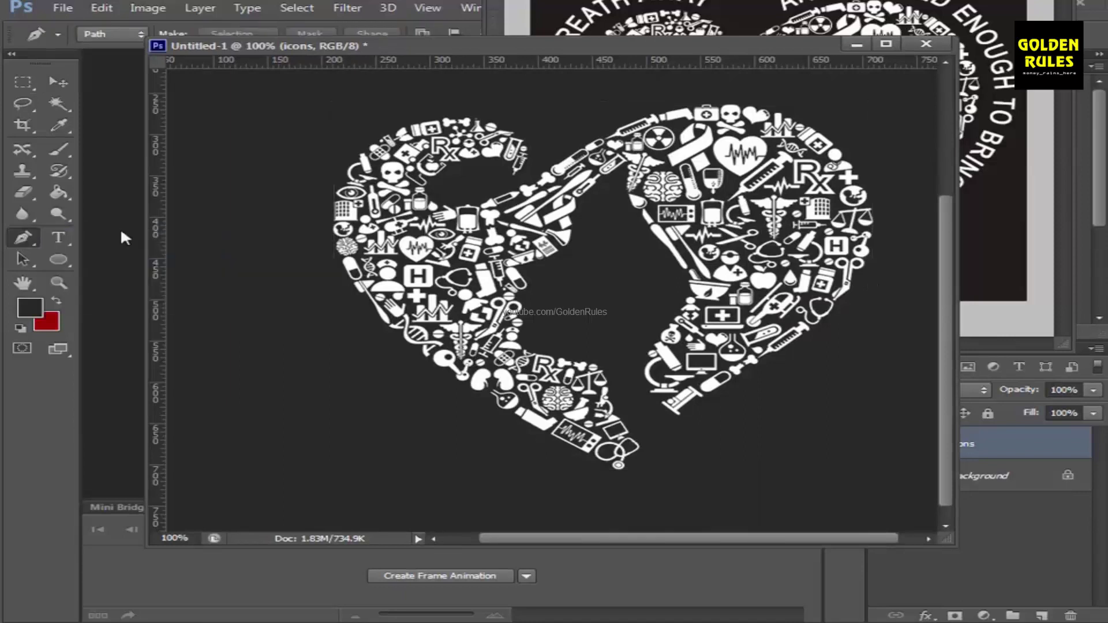
{"action": "left_click", "coordinate": [606, 478]}
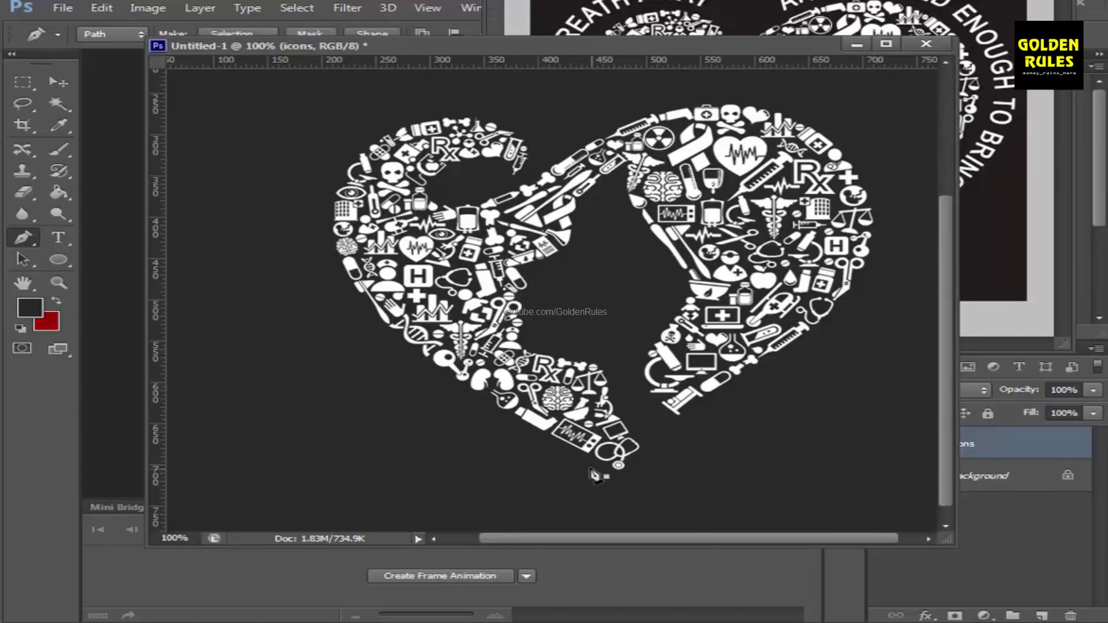
{"action": "left_click", "coordinate": [579, 465]}
{"action": "left_click", "coordinate": [550, 453]}
{"action": "left_click", "coordinate": [519, 436]}
{"action": "left_click", "coordinate": [455, 395]}
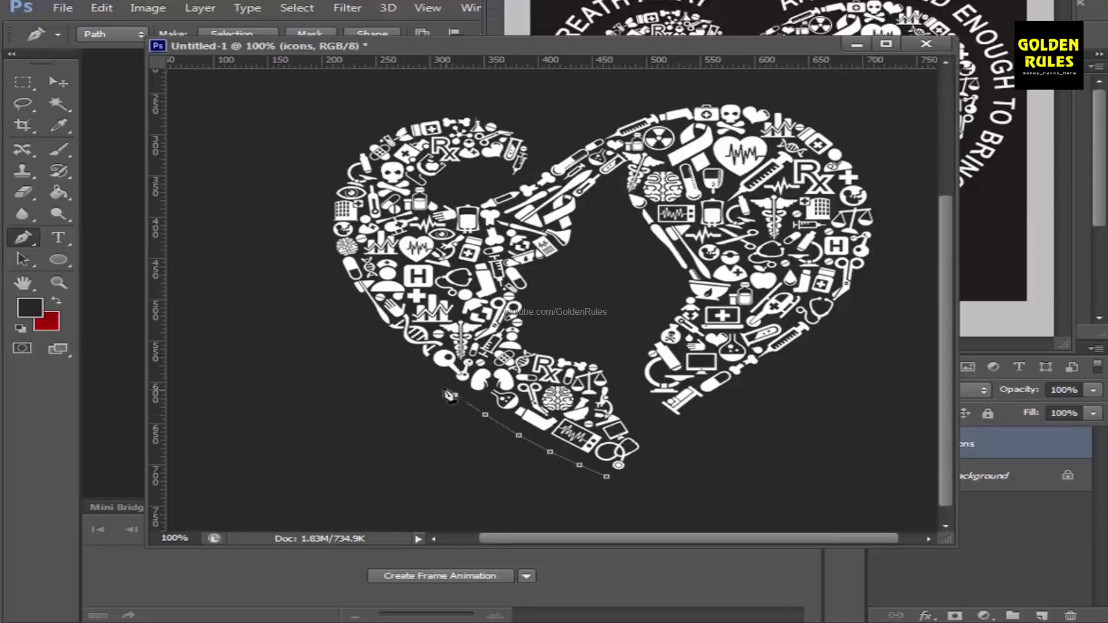
{"action": "left_click", "coordinate": [423, 373]}
{"action": "left_click", "coordinate": [363, 319]}
{"action": "left_click", "coordinate": [323, 260]}
{"action": "left_click", "coordinate": [316, 226]}
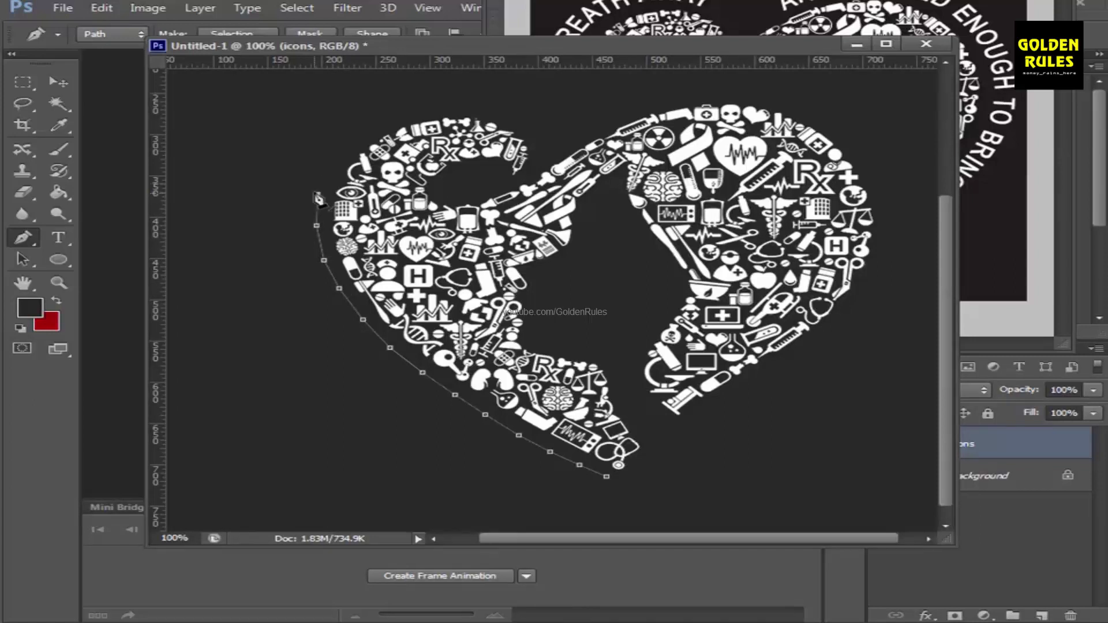
Step: Continue the path over the left lobe's top, ending near the heart's centre dip
{"action": "left_click", "coordinate": [317, 195]}
{"action": "left_click", "coordinate": [331, 165]}
{"action": "left_click", "coordinate": [355, 139]}
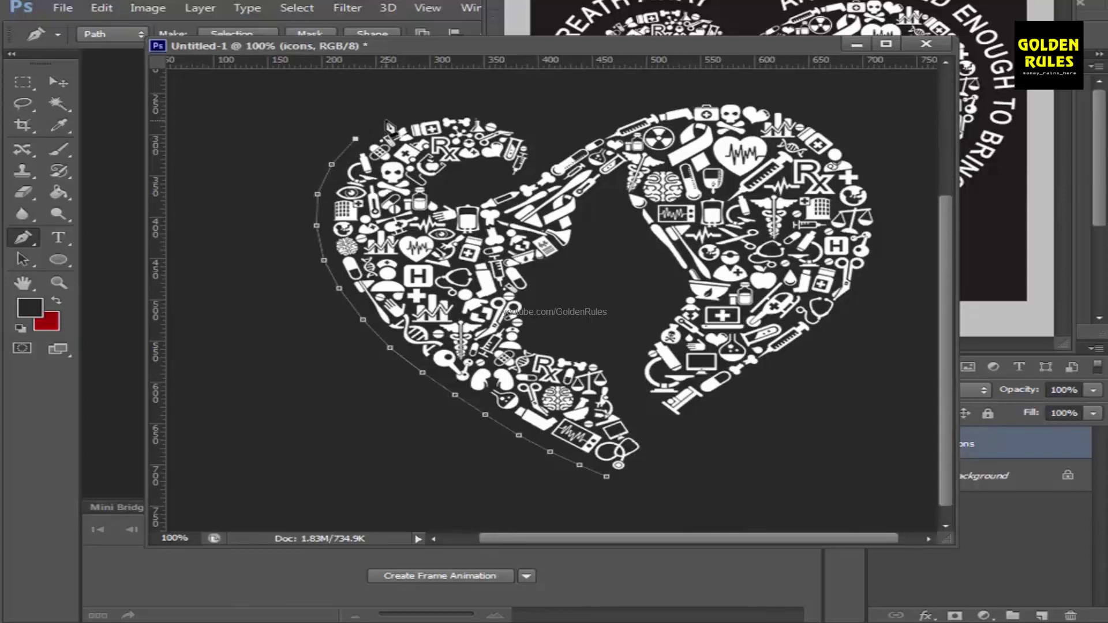
{"action": "left_click", "coordinate": [385, 121]}
{"action": "left_click", "coordinate": [429, 108]}
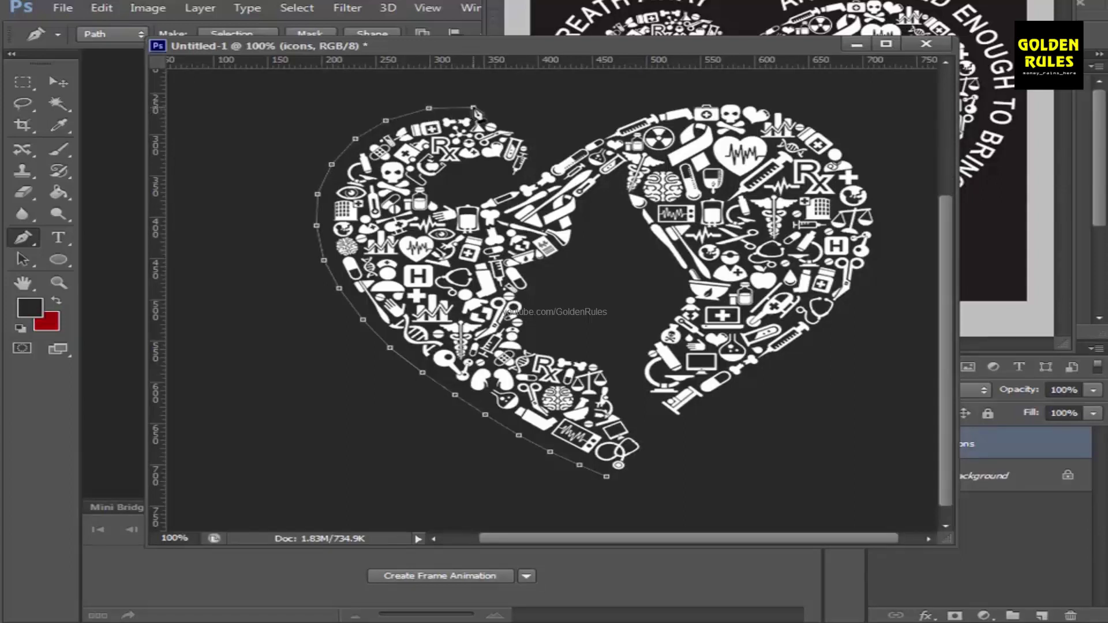
{"action": "left_click", "coordinate": [510, 112]}
{"action": "left_click", "coordinate": [531, 126]}
{"action": "left_click", "coordinate": [540, 148]}
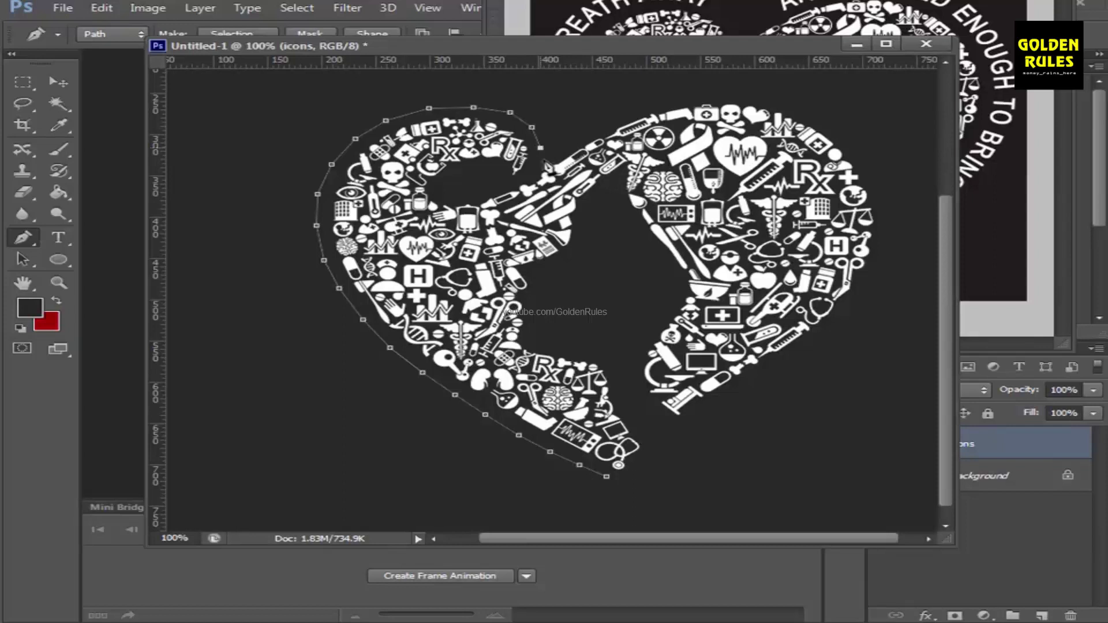
{"action": "left_click", "coordinate": [56, 238]}
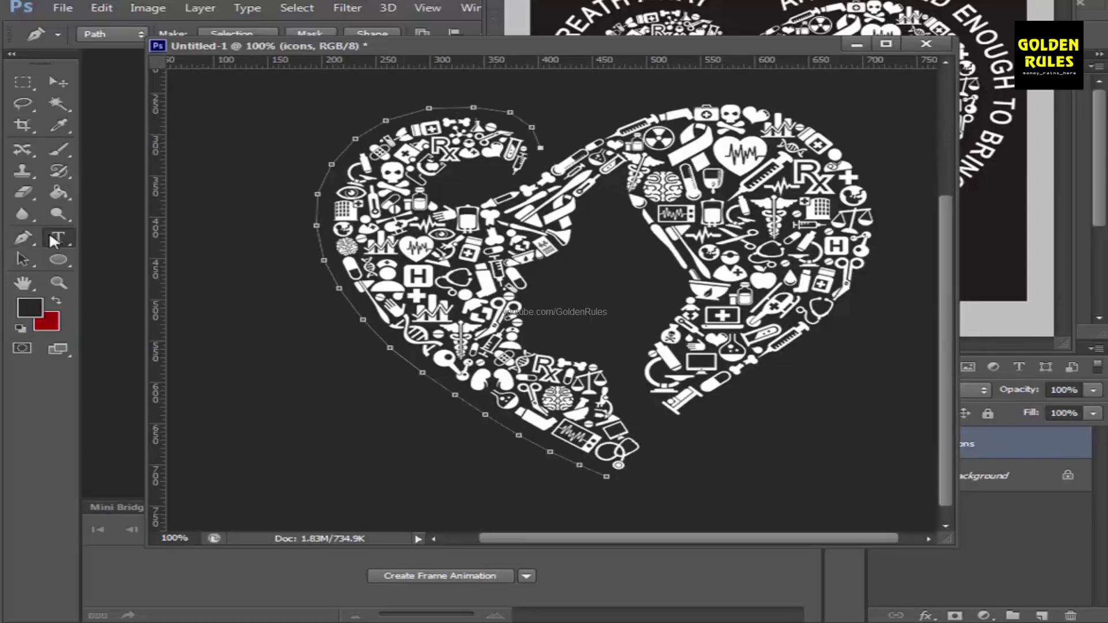
Step: Type 'CURE ENOUGHT TO STOP YOUR' along the left-edge path with wider tracking, then commit
{"action": "left_click", "coordinate": [606, 478]}
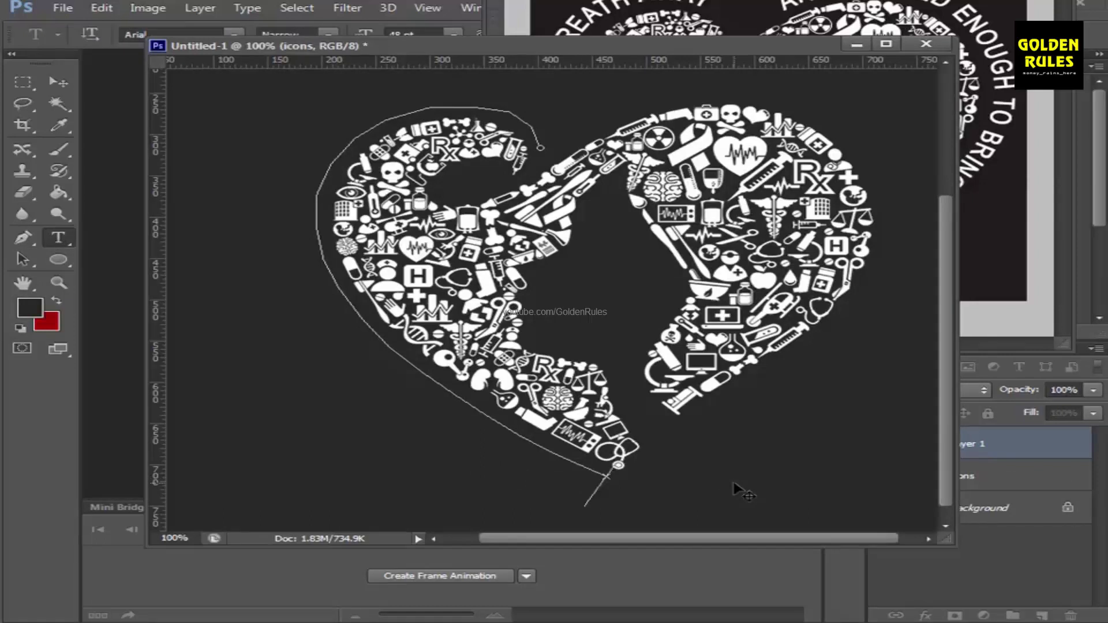
{"action": "type", "text": "CURE E"}
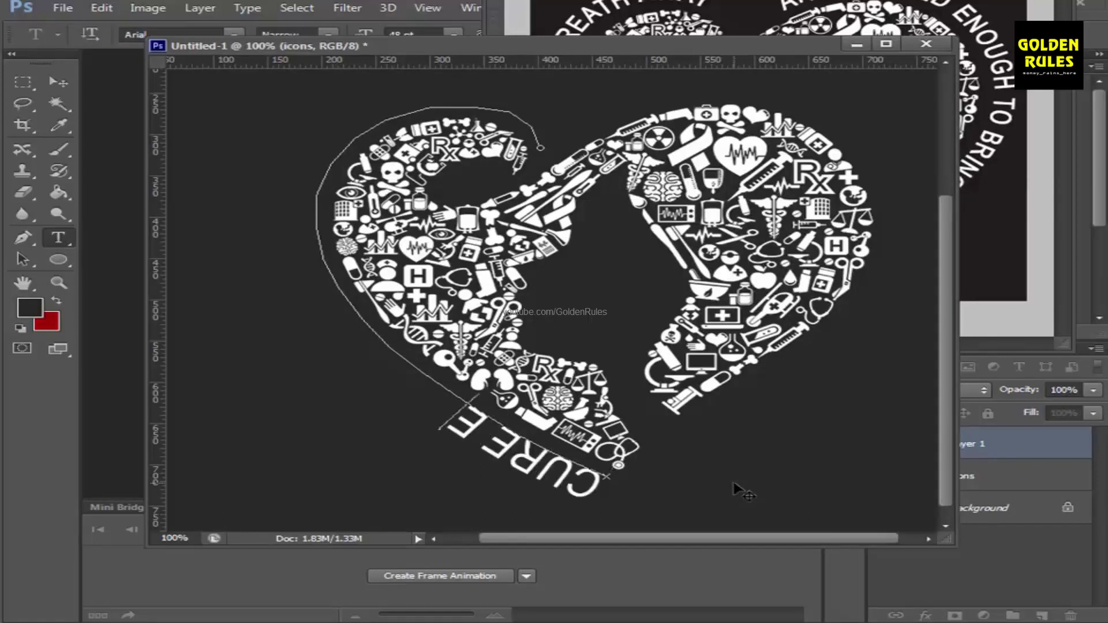
{"action": "type", "text": "NOUGHT T"}
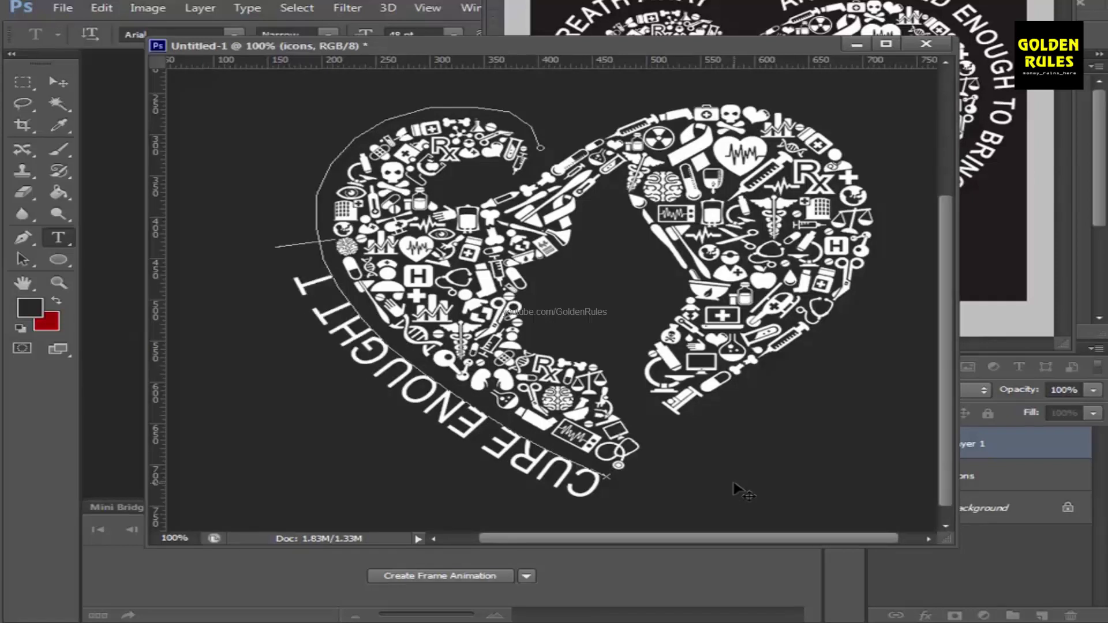
{"action": "type", "text": "O STOP YOUR HE"}
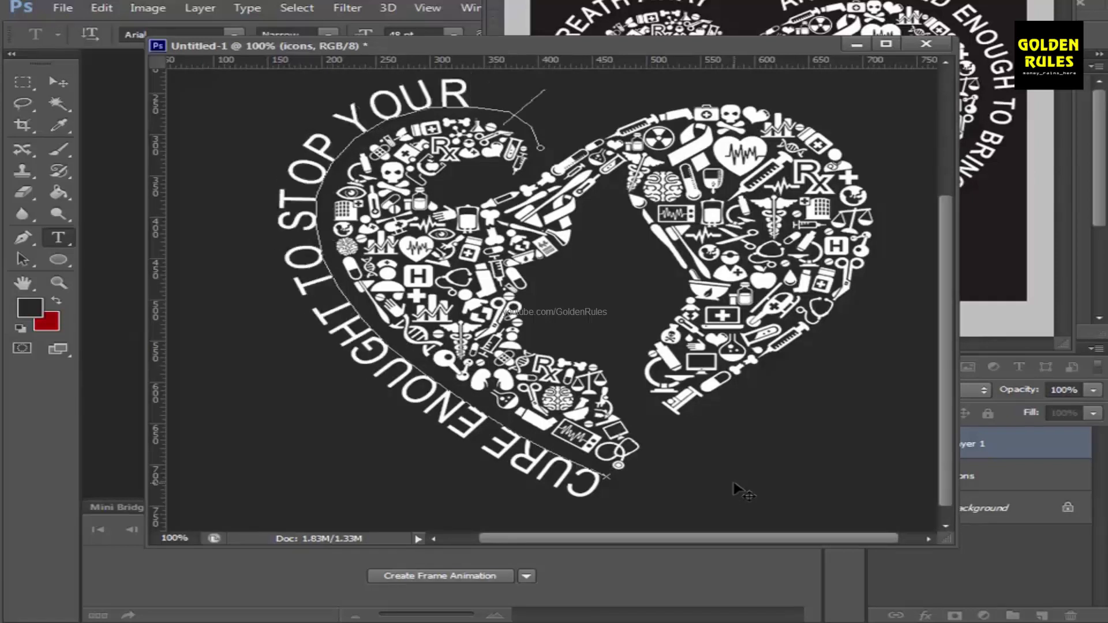
{"action": "key", "text": "BackSpace"}
{"action": "key", "text": "BackSpace"}
{"action": "key", "text": "alt+Right"}
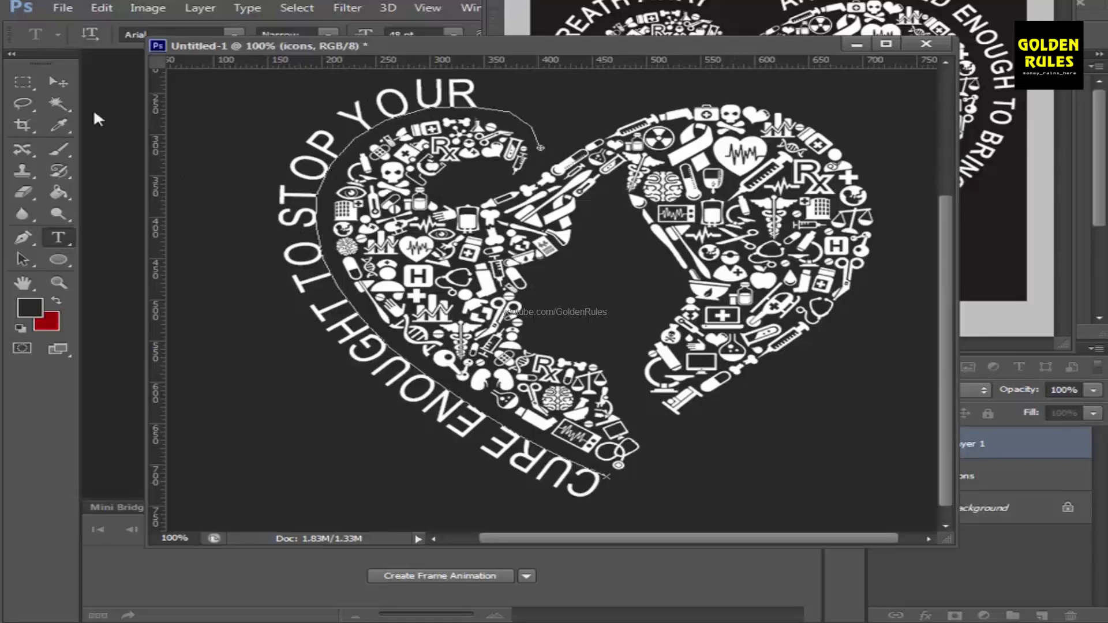
{"action": "left_click", "coordinate": [57, 82]}
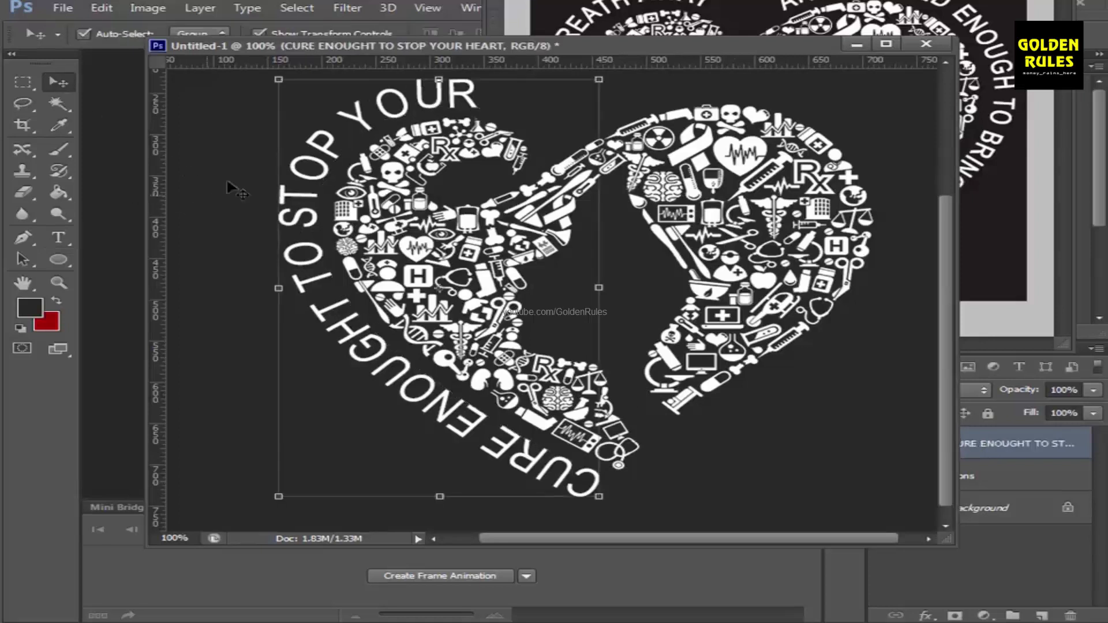
Step: With the Type tool, select every character of the 'CURE ENOUGHT TO STOP YOUR' path text
{"action": "left_click", "coordinate": [58, 239]}
{"action": "left_click", "coordinate": [599, 487]}
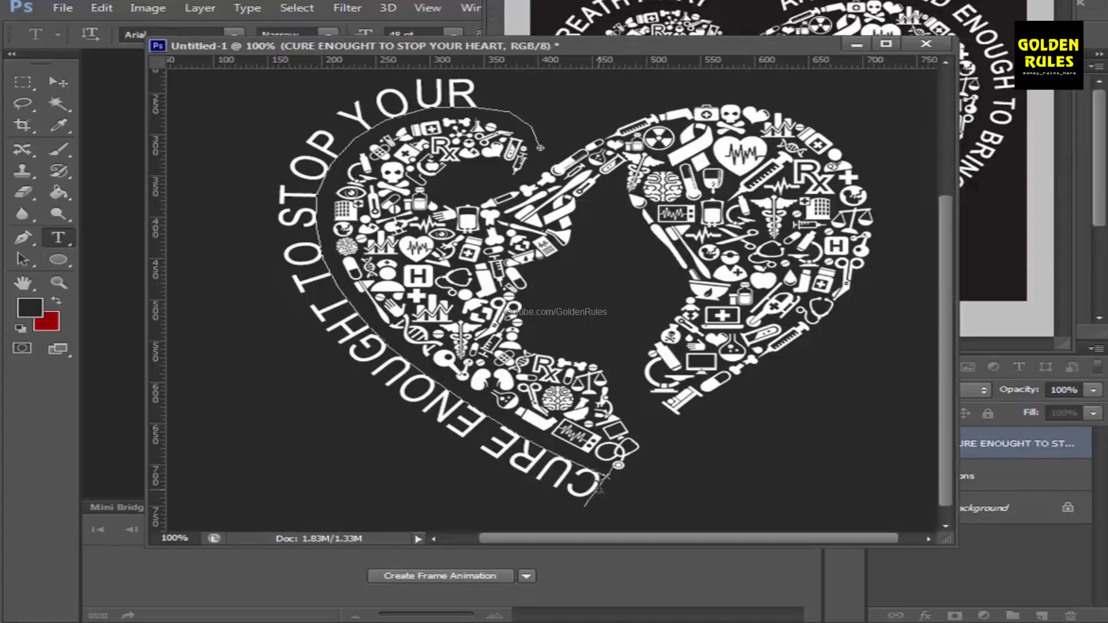
{"action": "left_click_drag", "start_coordinate": [599, 487], "coordinate": [673, 113]}
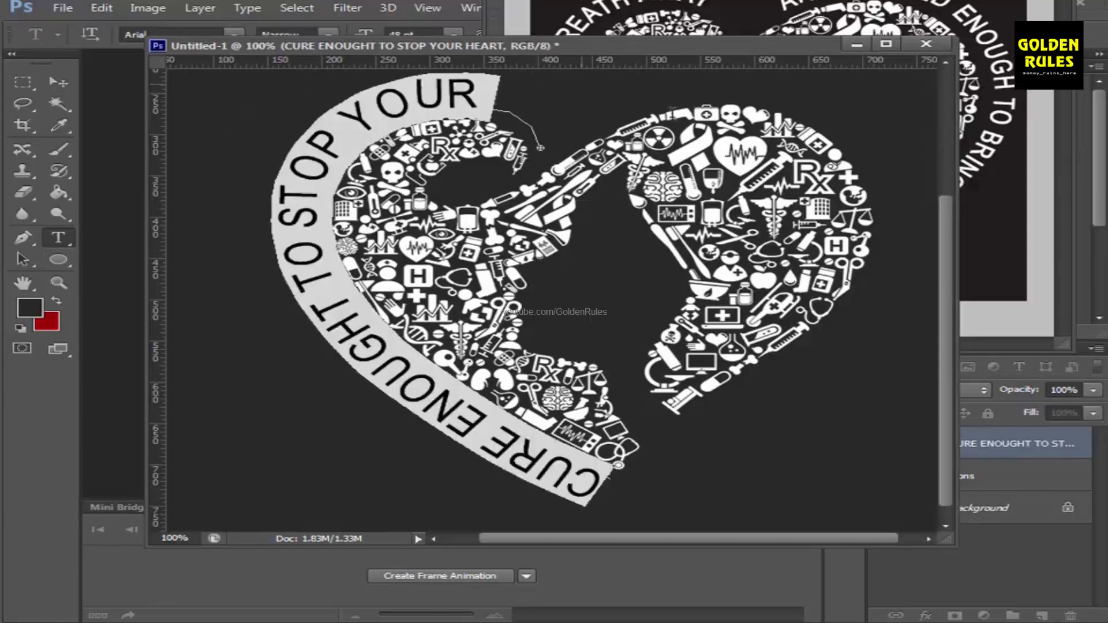
{"action": "left_click_drag", "start_coordinate": [811, 48], "coordinate": [327, 57]}
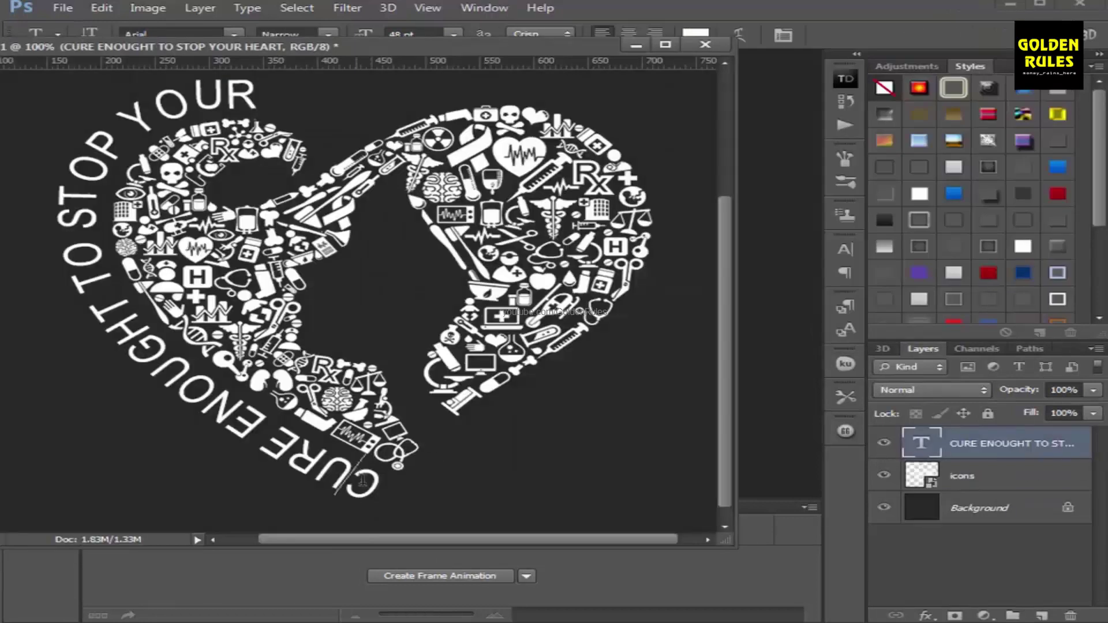
{"action": "left_click", "coordinate": [363, 480]}
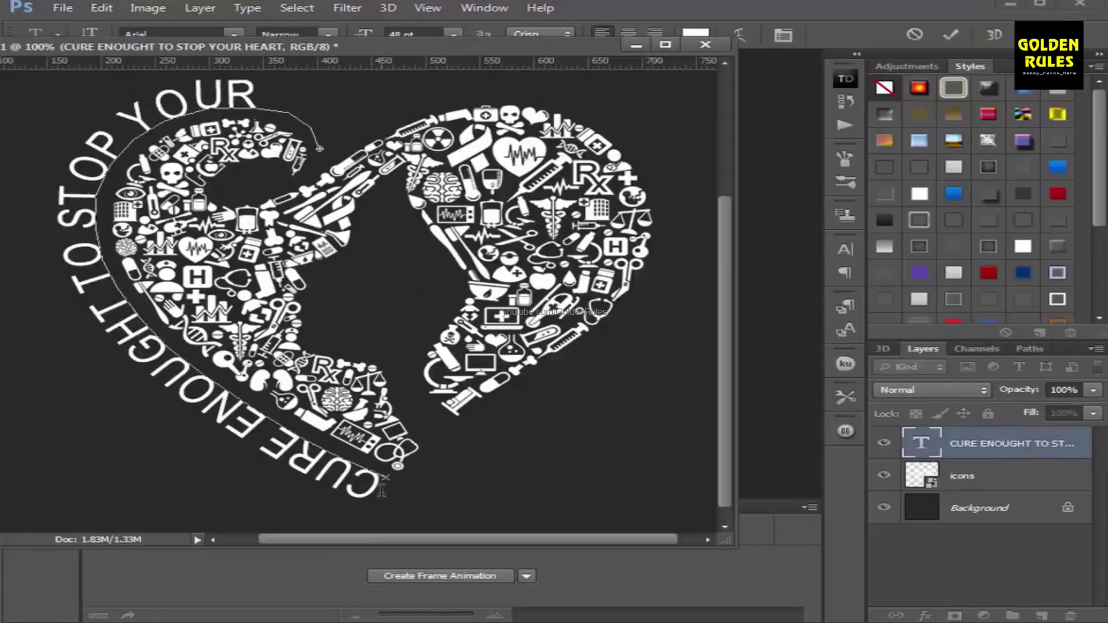
{"action": "key", "text": "ctrl+a"}
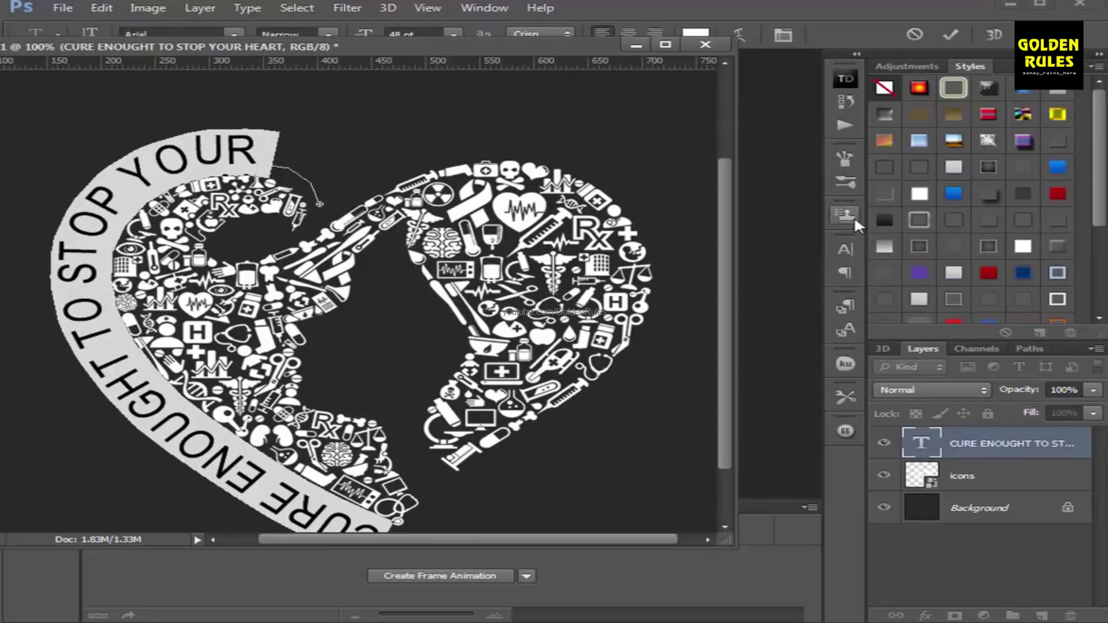
Step: Open the Character panel, resize the document window, and reselect the entire curved slogan
{"action": "left_click", "coordinate": [845, 249]}
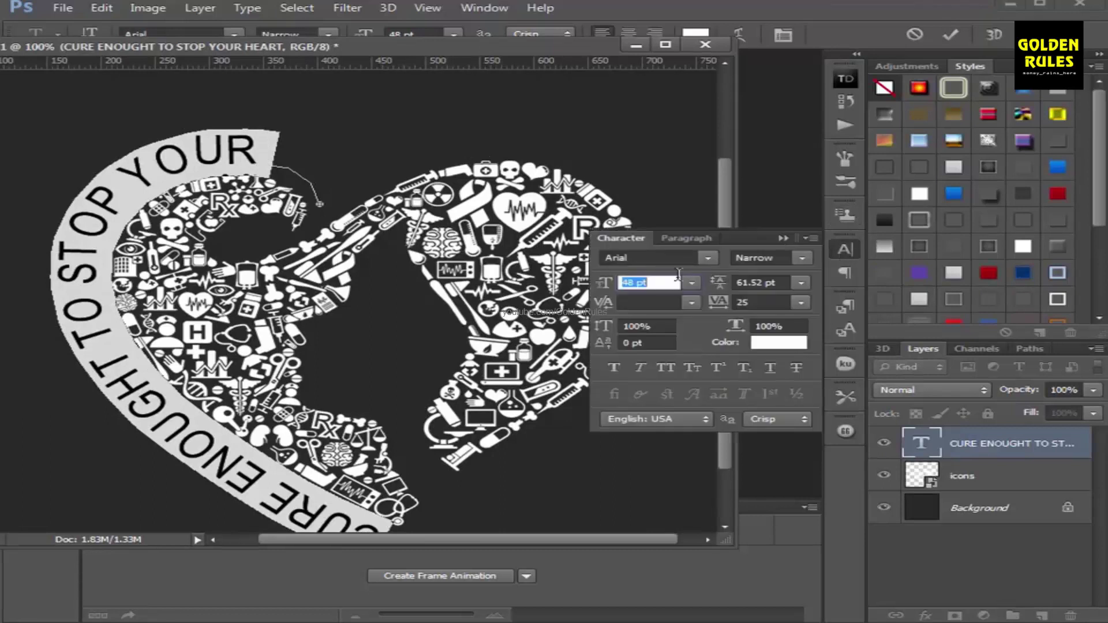
{"action": "scroll", "coordinate": [650, 283], "scroll_direction": "down", "scroll_amount": 6}
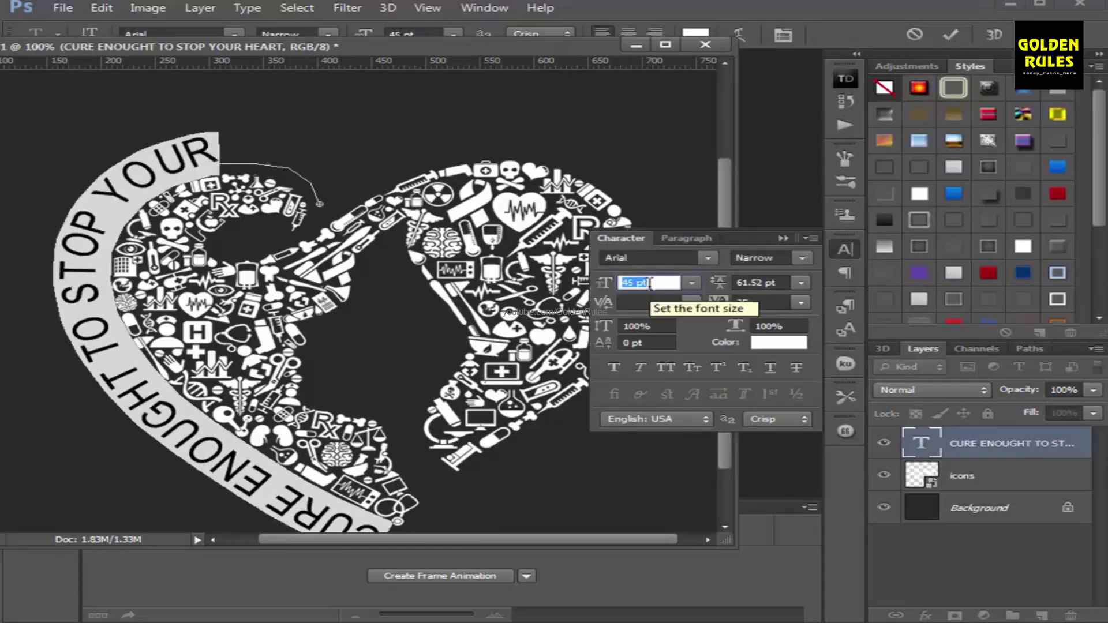
{"action": "scroll", "coordinate": [651, 283], "scroll_direction": "down", "scroll_amount": 1}
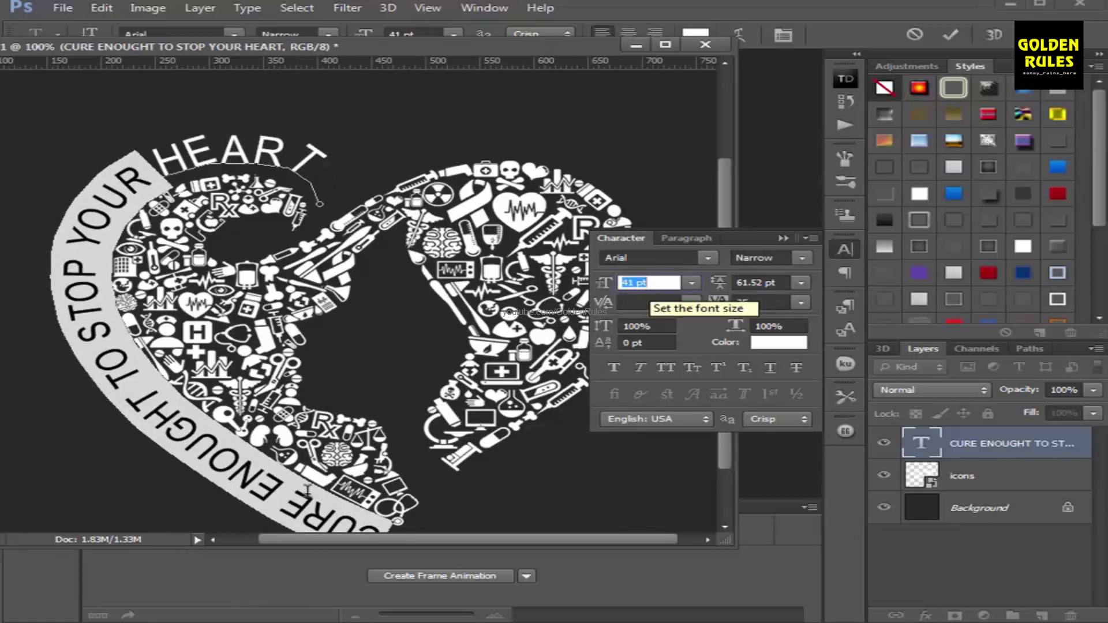
{"action": "left_click", "coordinate": [307, 491]}
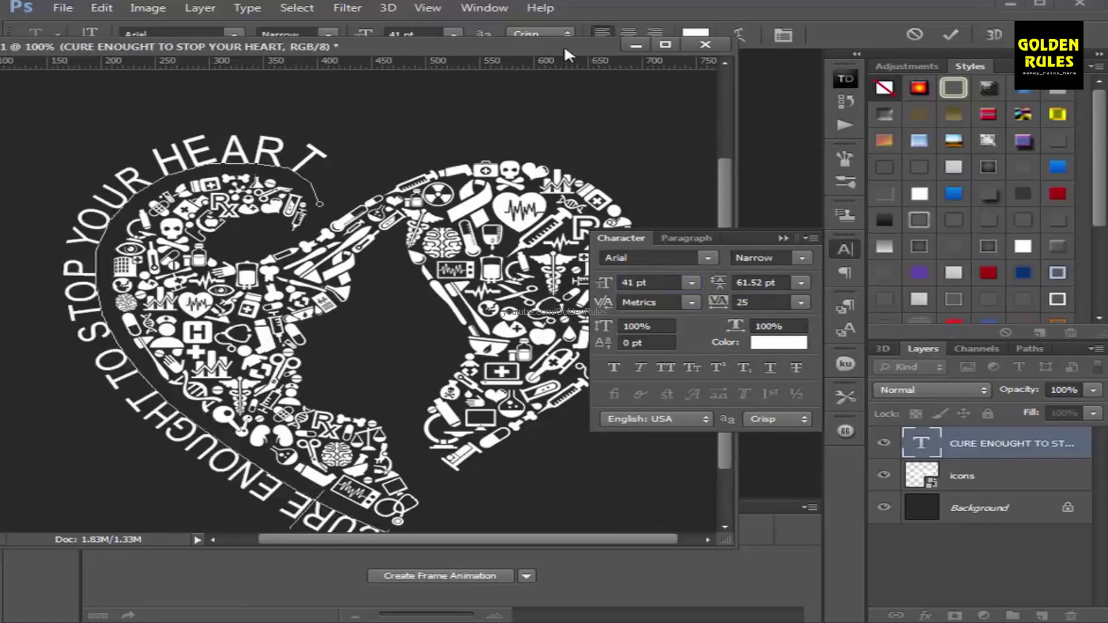
{"action": "left_click_drag", "start_coordinate": [569, 55], "coordinate": [568, 6]}
{"action": "left_click_drag", "start_coordinate": [466, 461], "coordinate": [416, 513]}
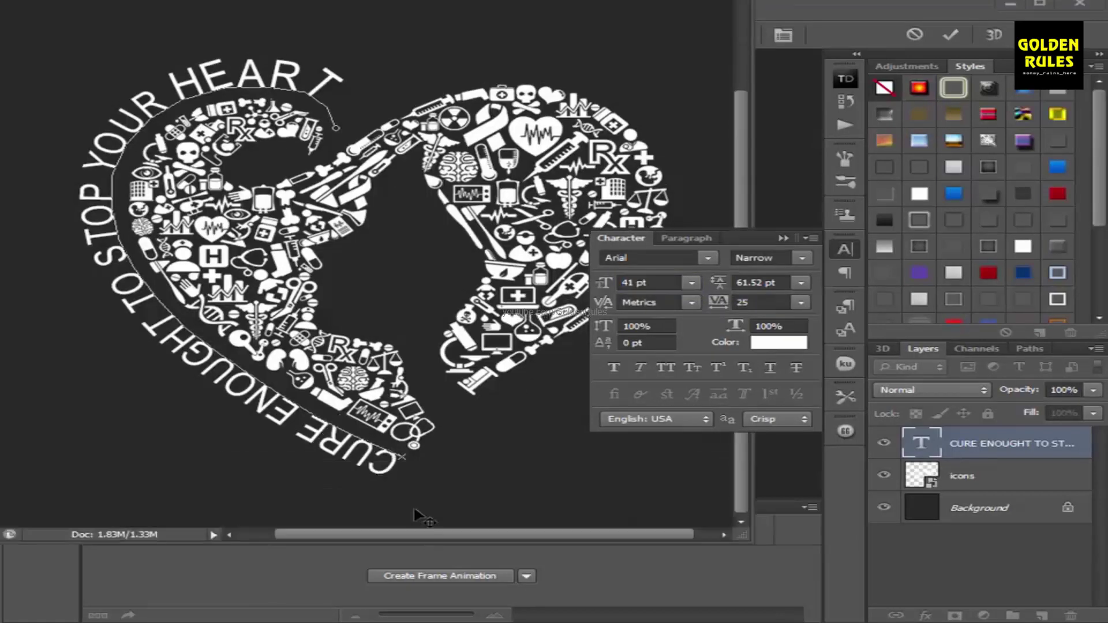
{"action": "left_click_drag", "start_coordinate": [398, 460], "coordinate": [558, 213]}
Step: Try a 30 pt font size and apply Faux Bold to the slogan
{"action": "left_click", "coordinate": [691, 283]}
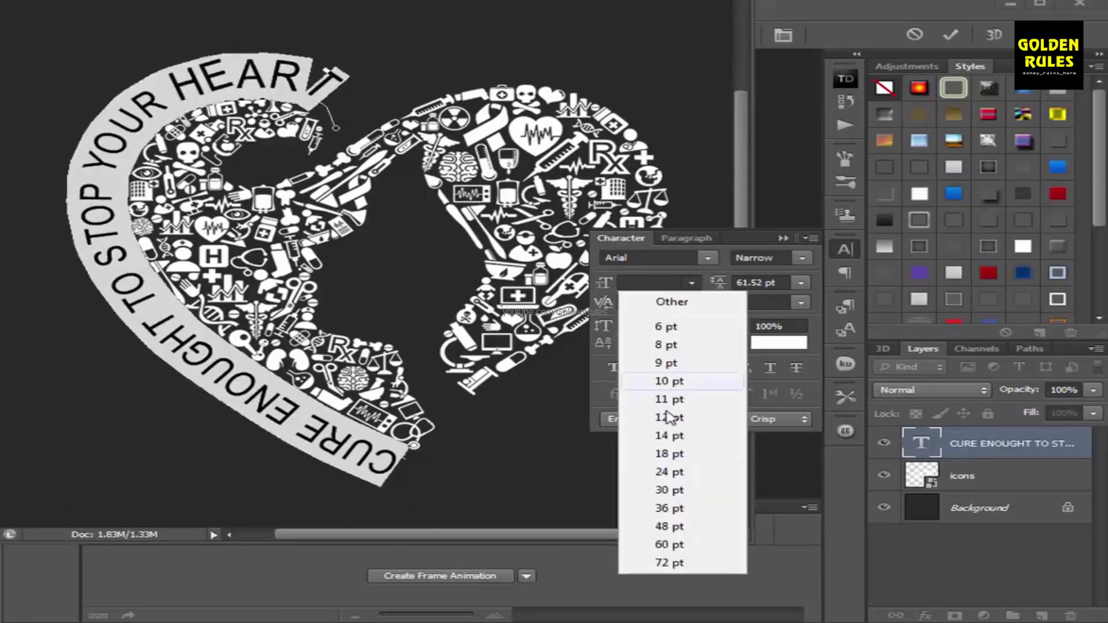
{"action": "left_click", "coordinate": [664, 490]}
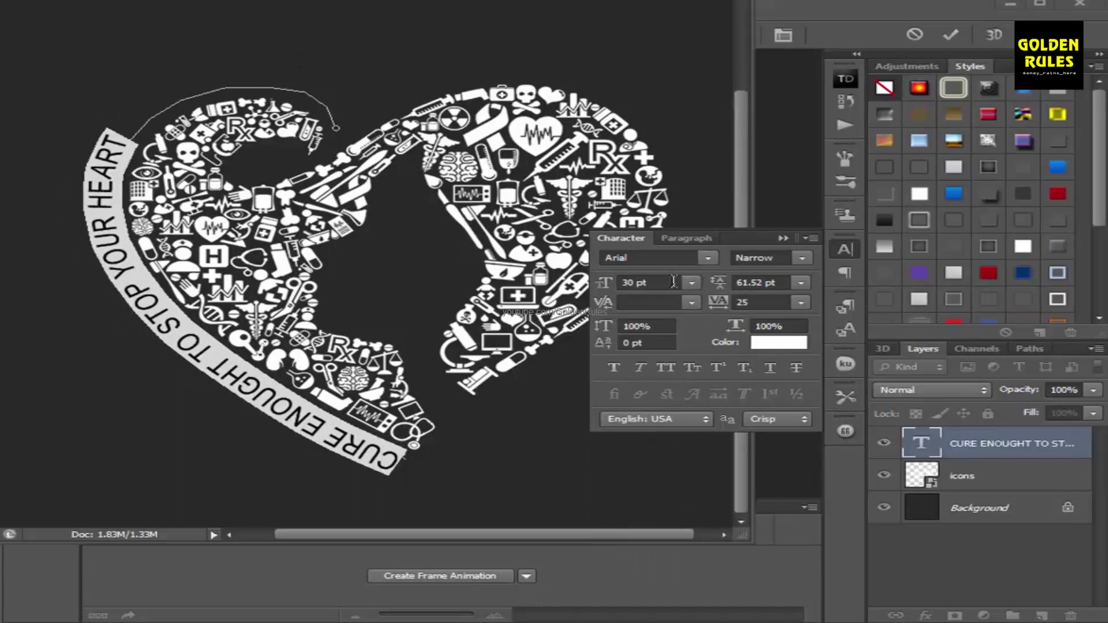
{"action": "left_click", "coordinate": [673, 282]}
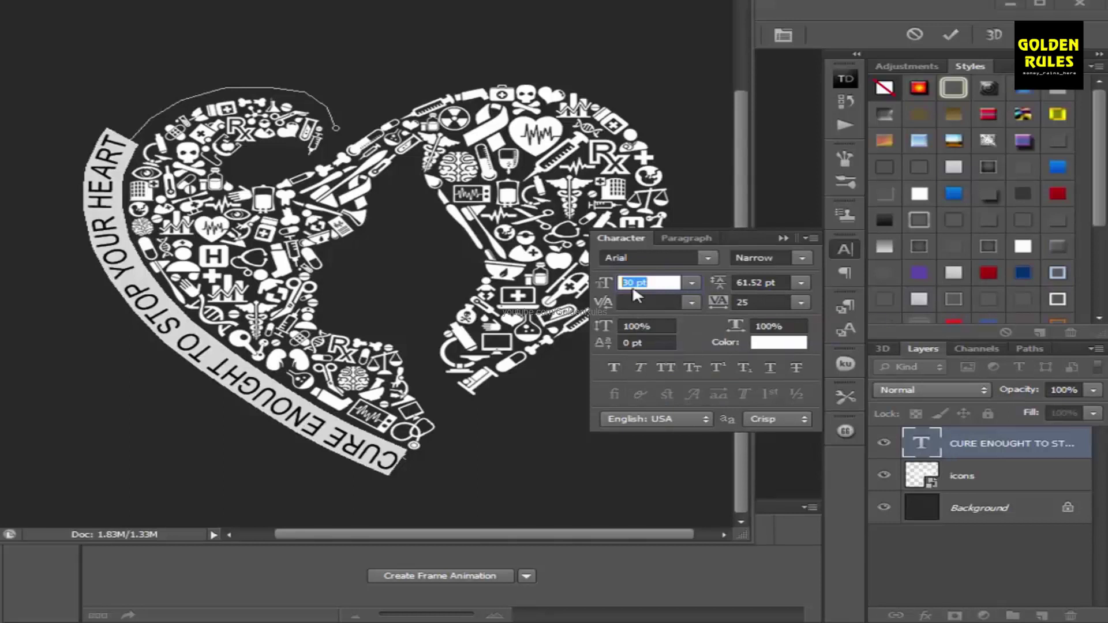
{"action": "scroll", "coordinate": [632, 283], "scroll_direction": "up", "scroll_amount": 6}
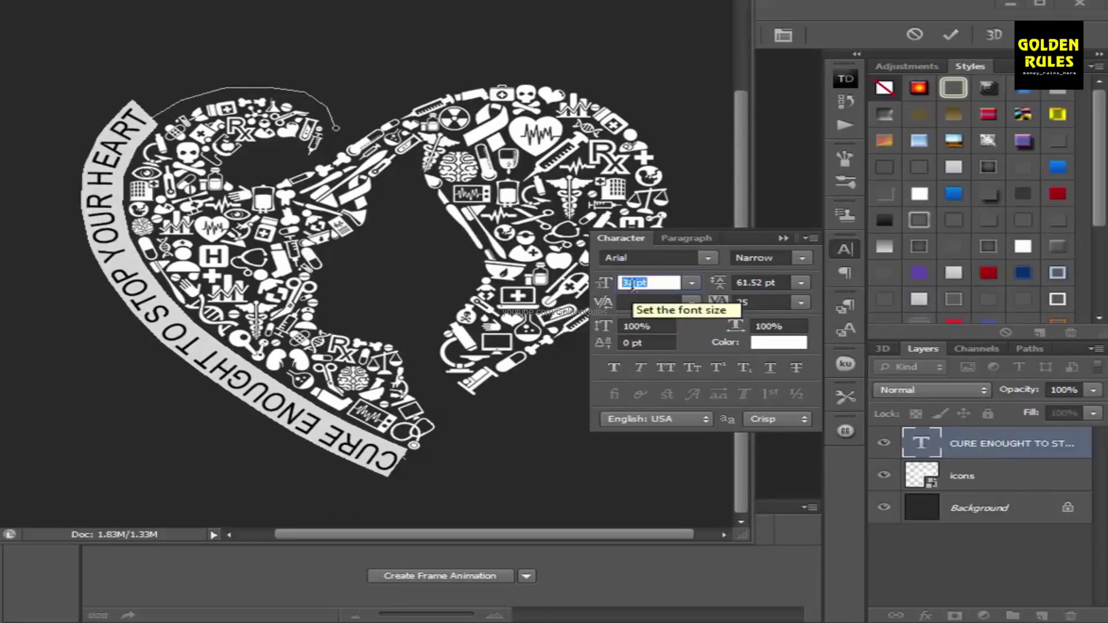
{"action": "scroll", "coordinate": [633, 283], "scroll_direction": "up", "scroll_amount": 5}
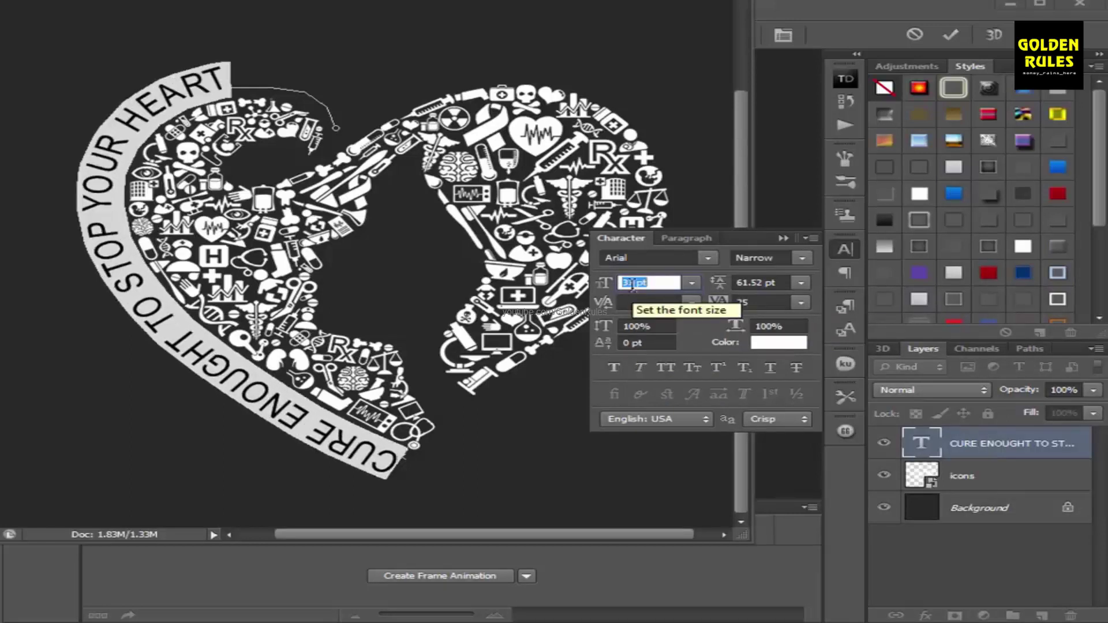
{"action": "left_click", "coordinate": [611, 370]}
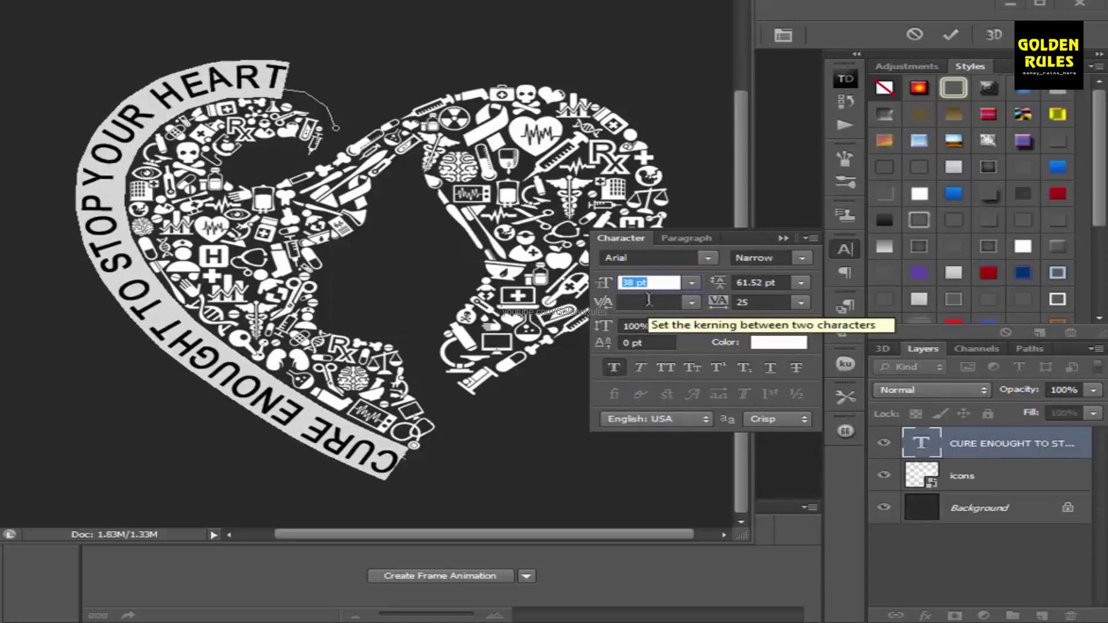
Step: Set tracking to 0 and font size to 41 pt, then collapse the Character panel
{"action": "scroll", "coordinate": [650, 281], "scroll_direction": "up", "scroll_amount": 2}
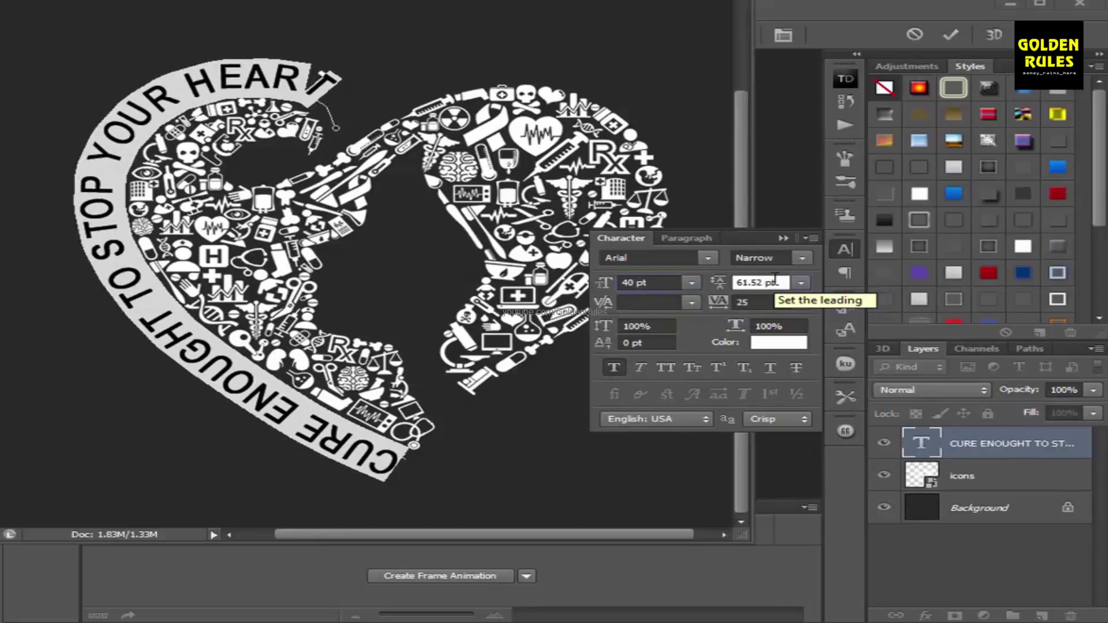
{"action": "scroll", "coordinate": [774, 277], "scroll_direction": "down", "scroll_amount": 1}
{"action": "left_click", "coordinate": [801, 302]}
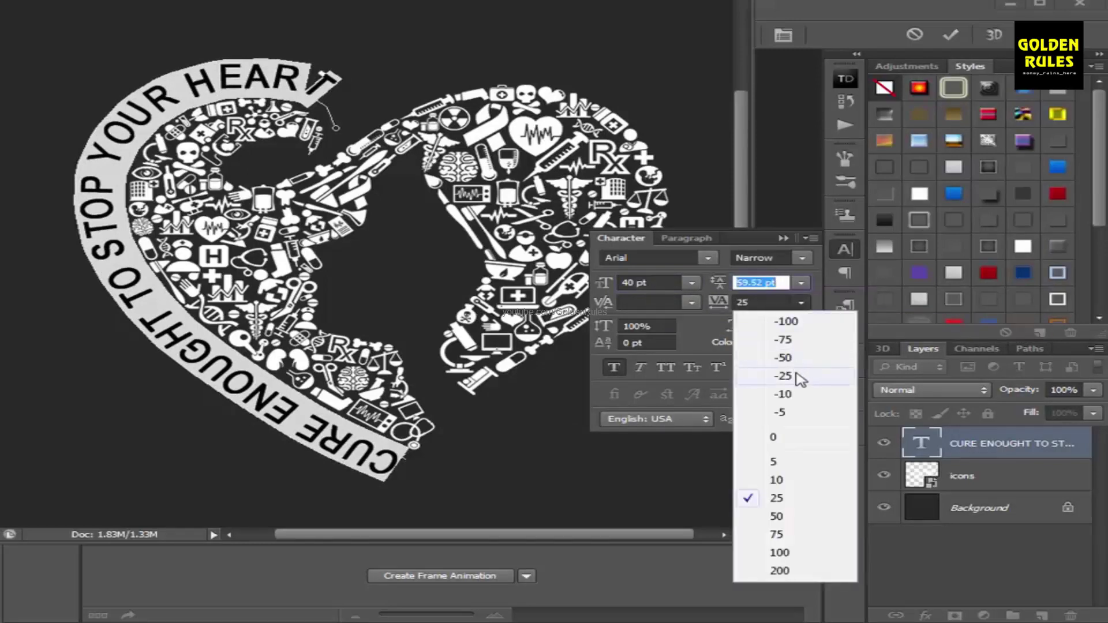
{"action": "left_click", "coordinate": [805, 439]}
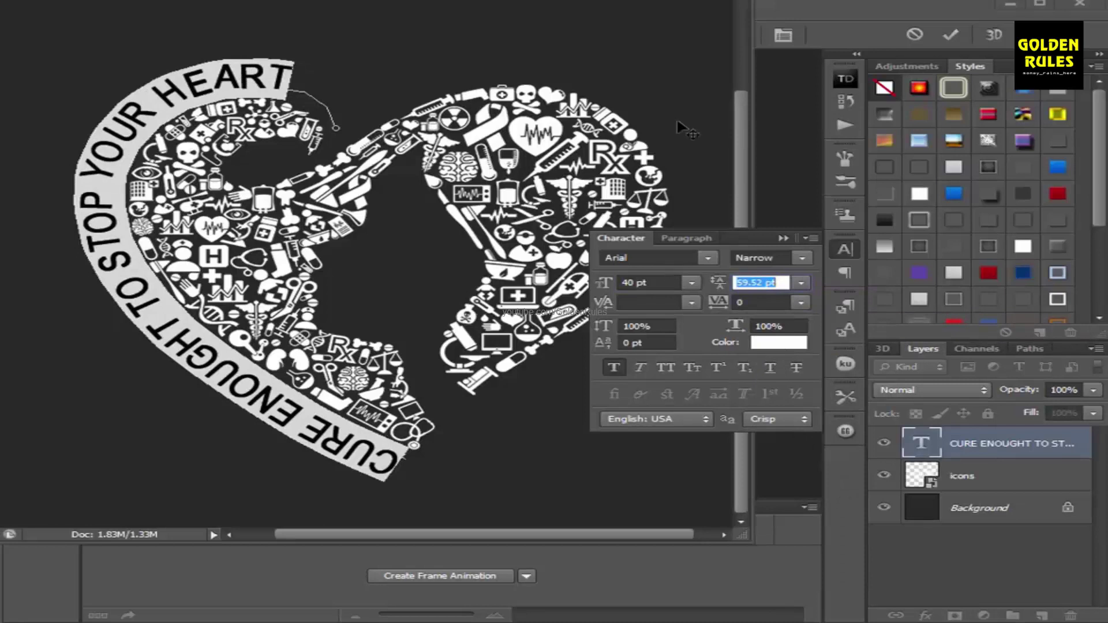
{"action": "left_click", "coordinate": [662, 283]}
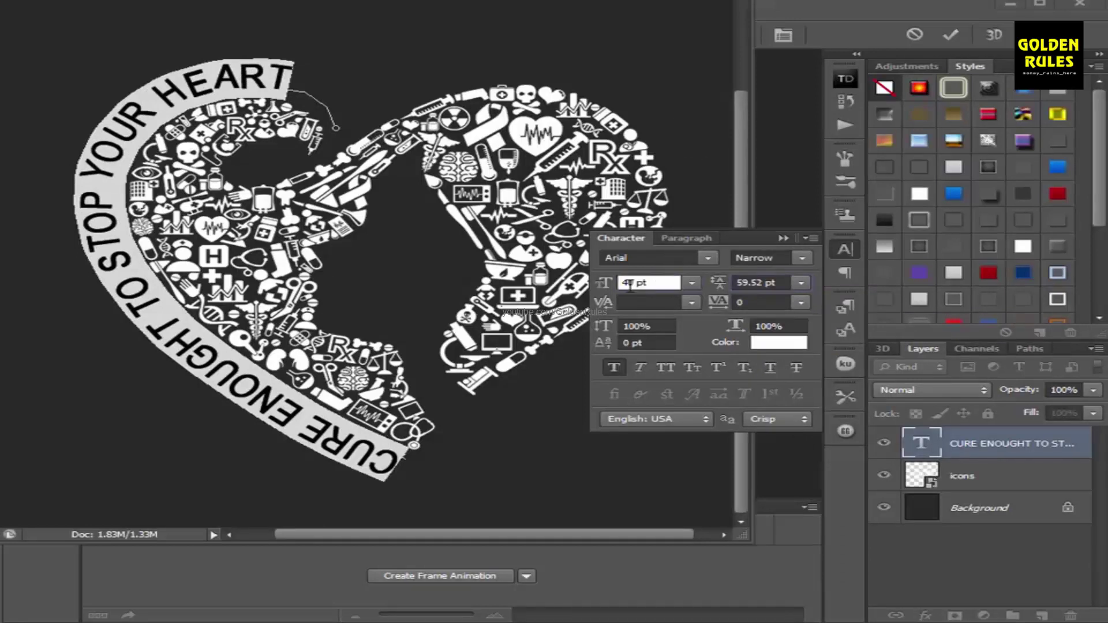
{"action": "type", "text": "41"}
{"action": "key", "text": "Return"}
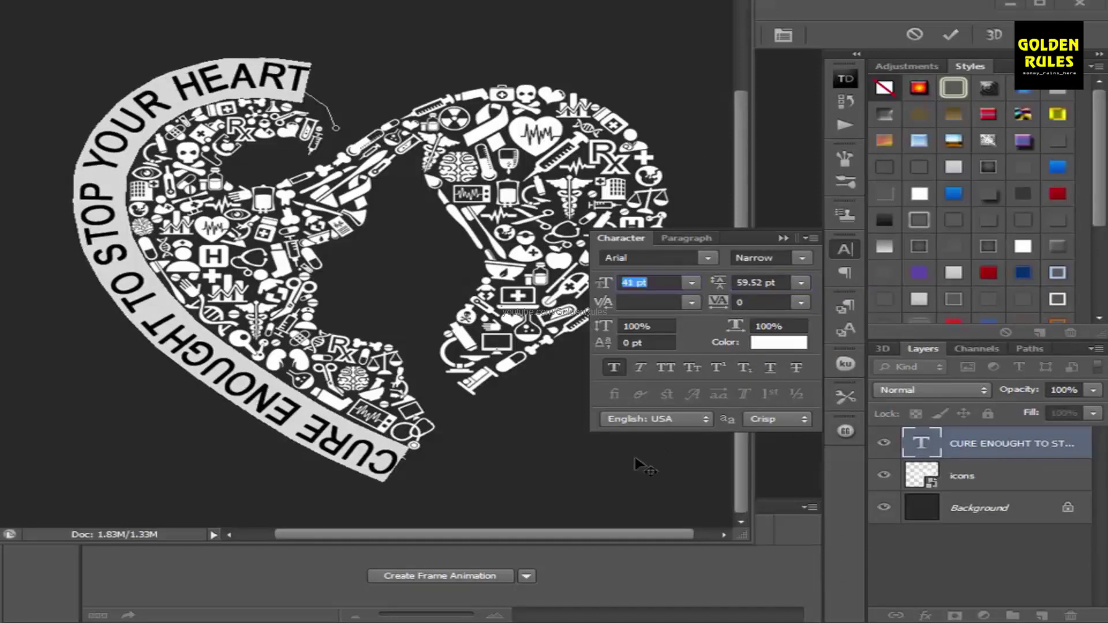
{"action": "left_click", "coordinate": [783, 237]}
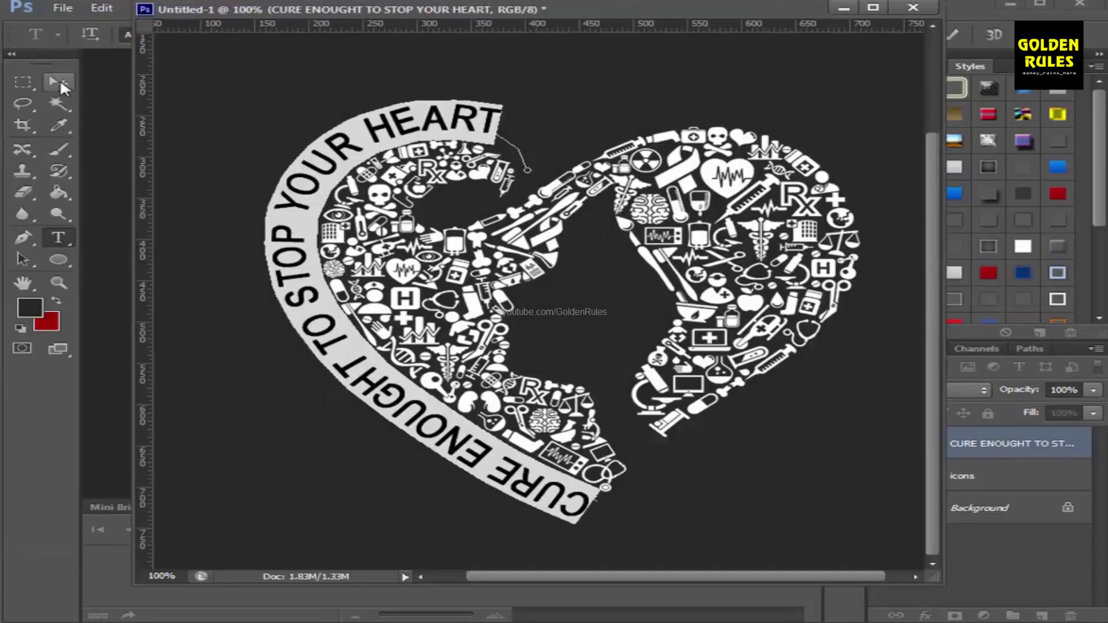
Step: Commit the 41 pt slogan, compare it with design-2.psd, then return to Untitled-1
{"action": "left_click", "coordinate": [60, 79]}
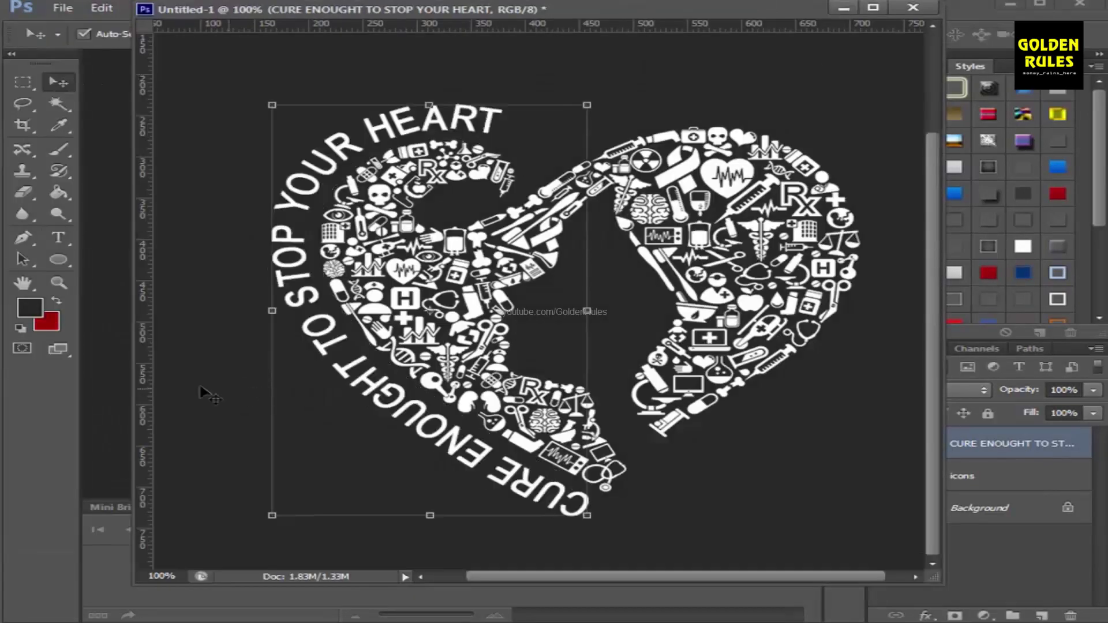
{"action": "left_click", "coordinate": [327, 426]}
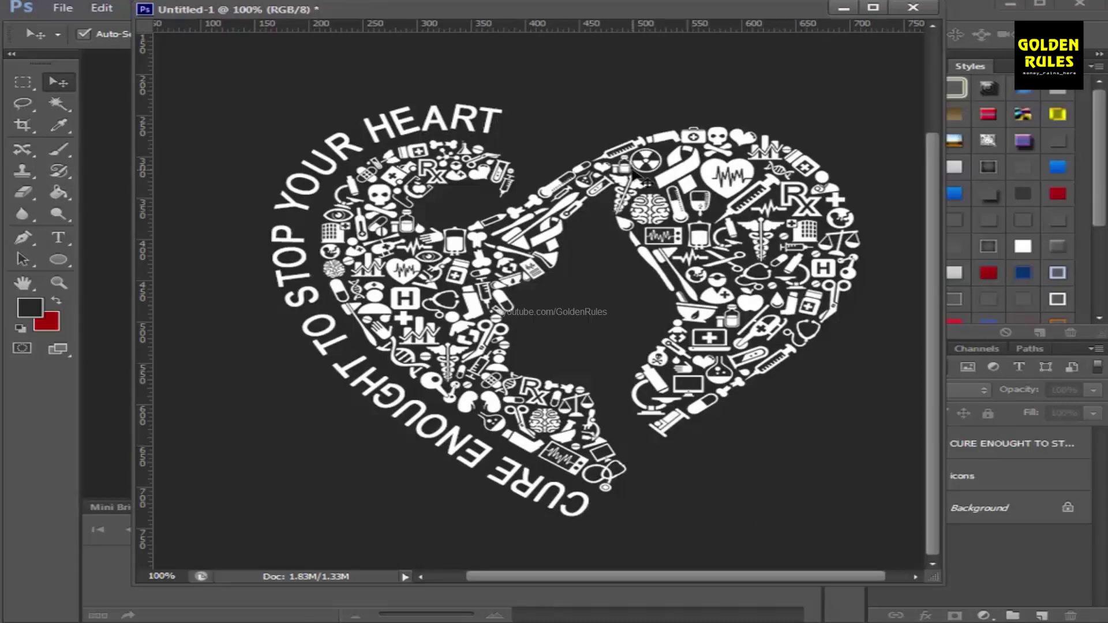
{"action": "key", "text": "ctrl+Tab"}
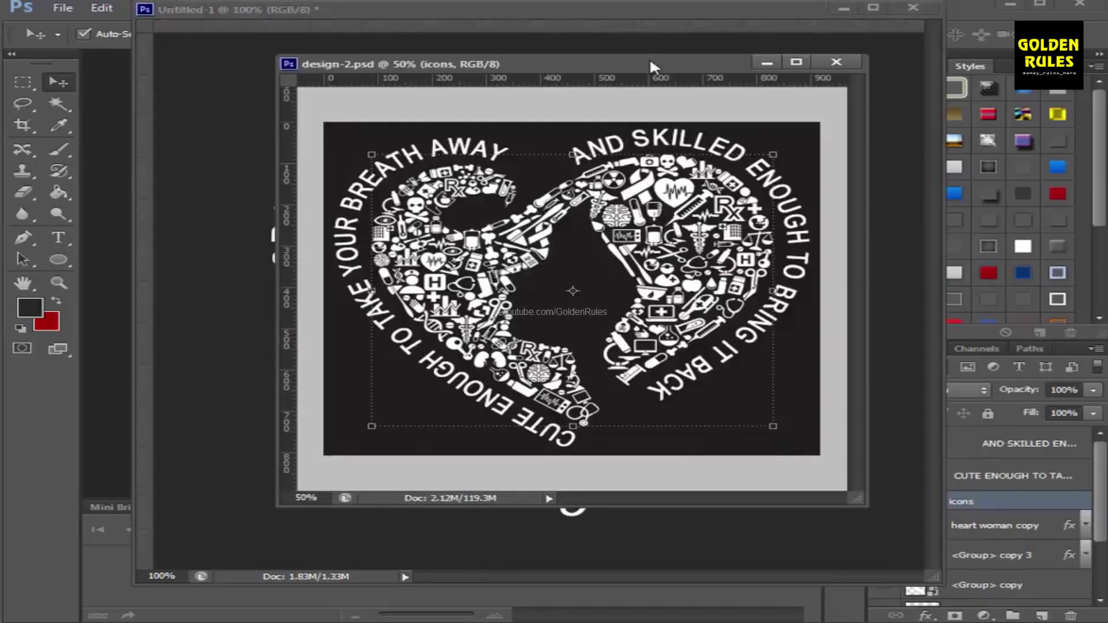
{"action": "left_click", "coordinate": [674, 2]}
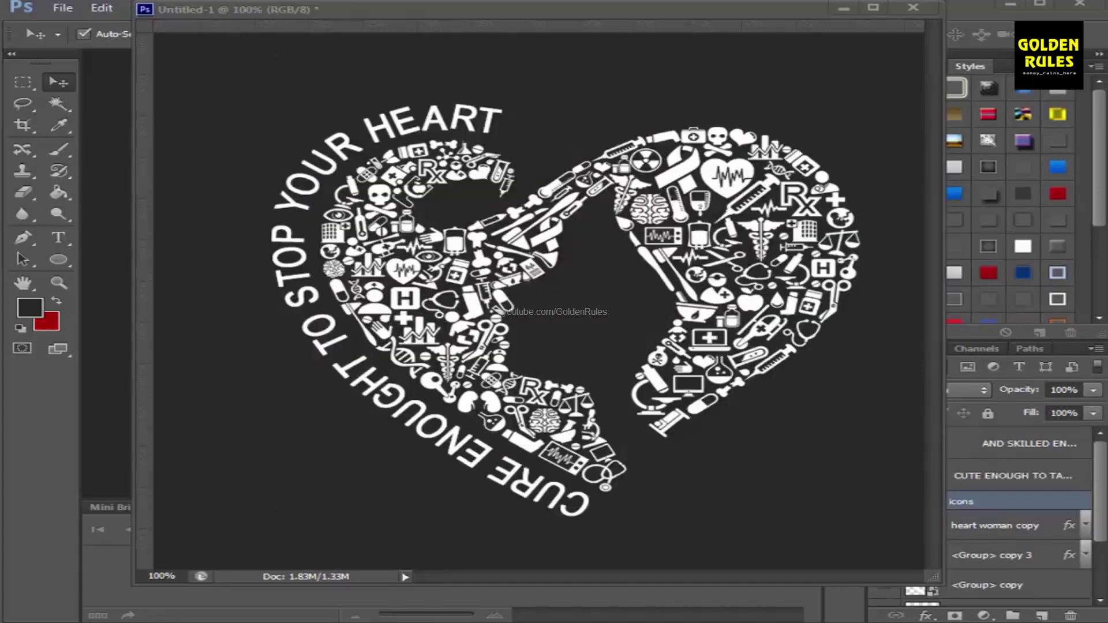